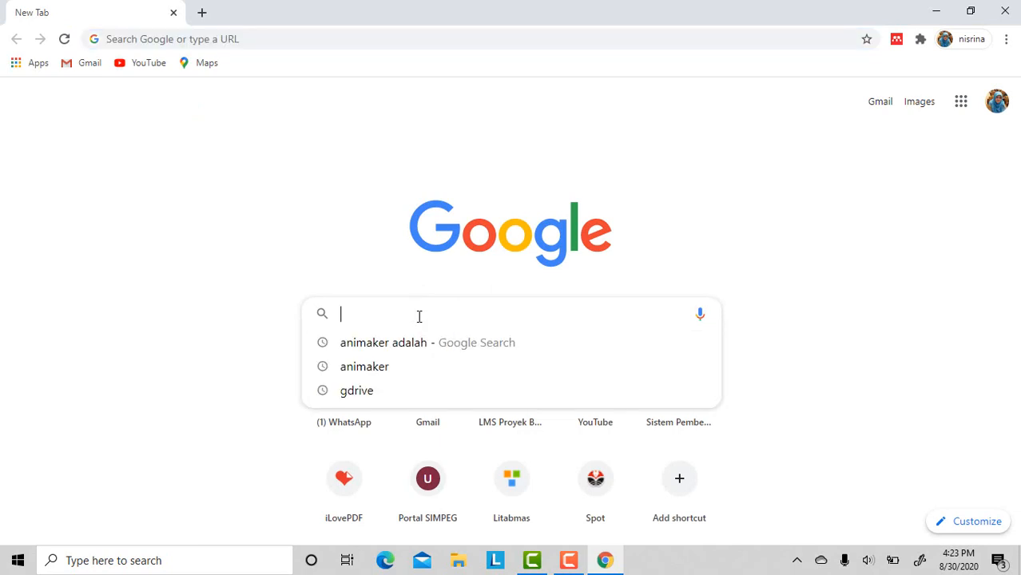
Open the Animaker login page through a web search for "animaker" and sign in with a personal Google account.
type("animaker")
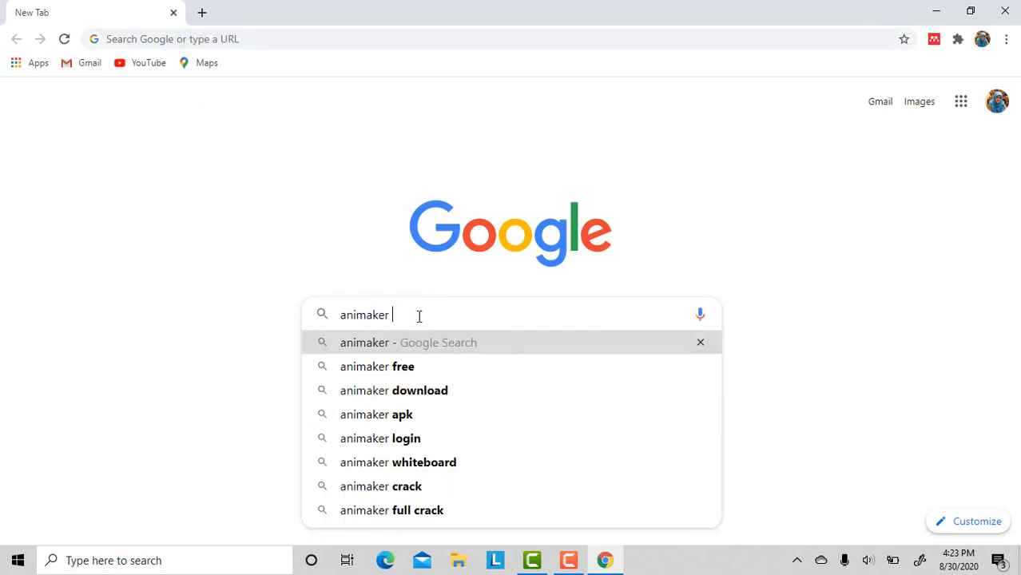
key("Return")
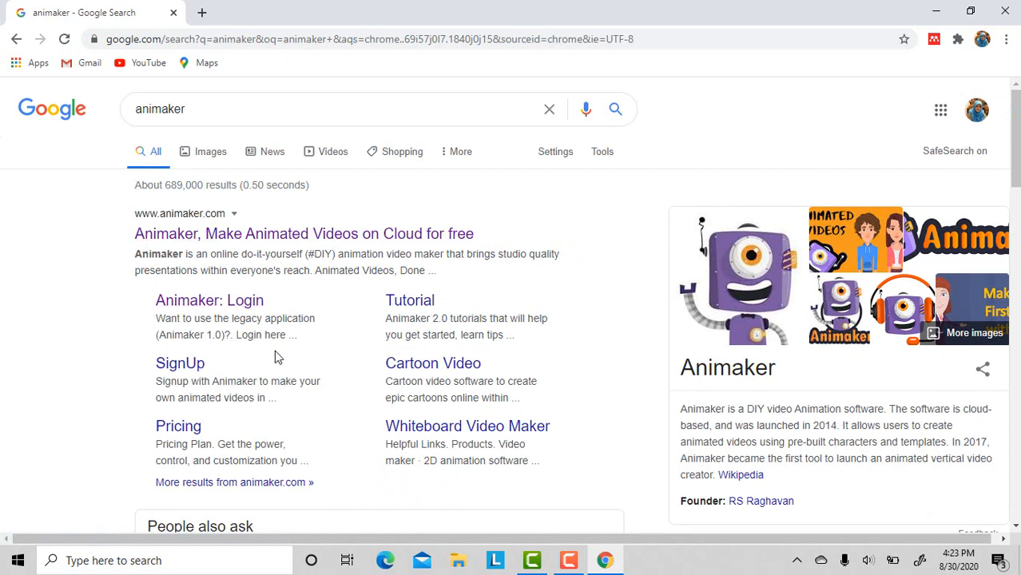
left_click(228, 303)
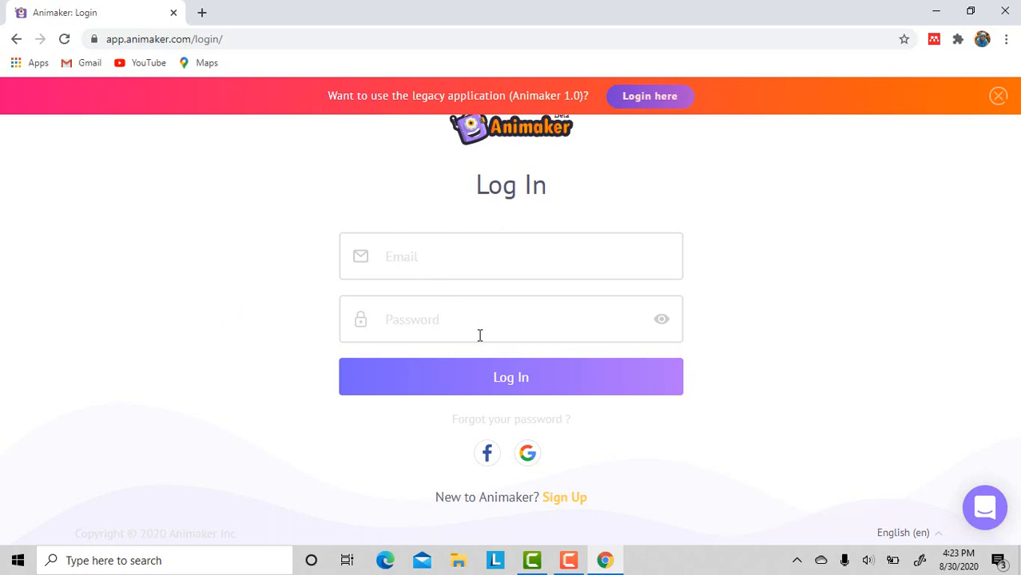
left_click(530, 460)
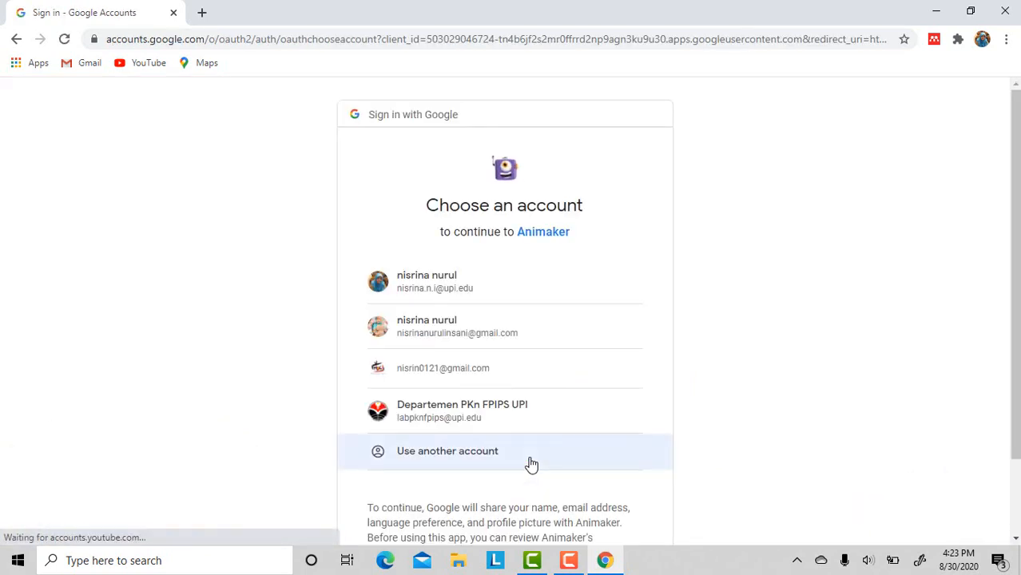
left_click(456, 338)
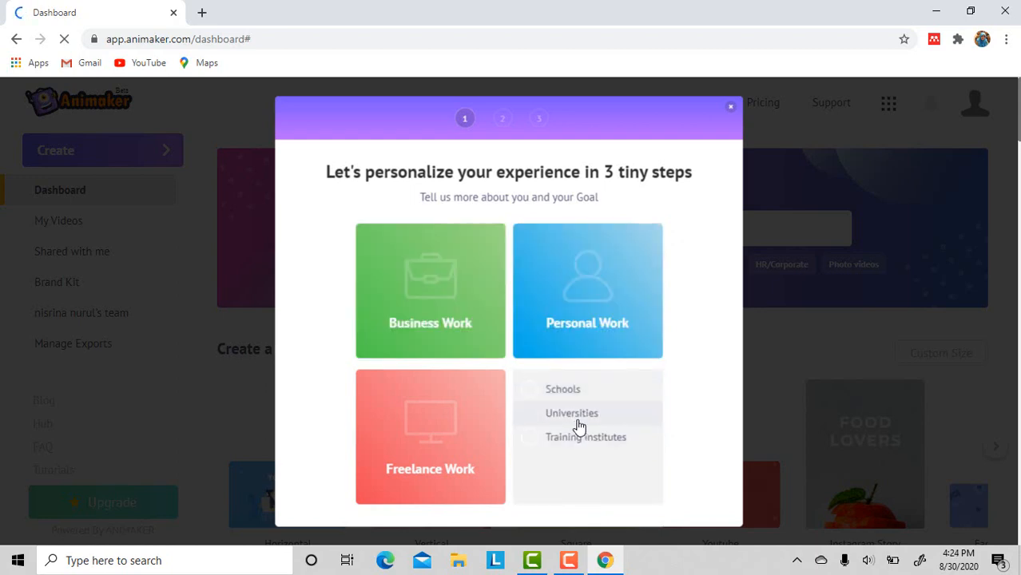
Complete the personalization questionnaire with Universities, Teacher and "I want to create videos by myself".
left_click(580, 396)
left_click(533, 416)
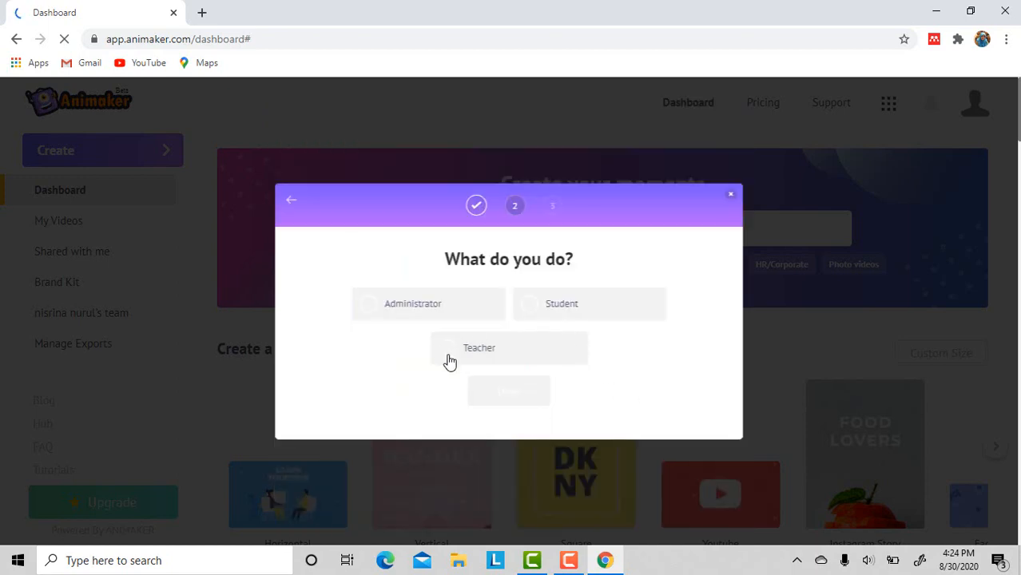
left_click(448, 359)
left_click(519, 394)
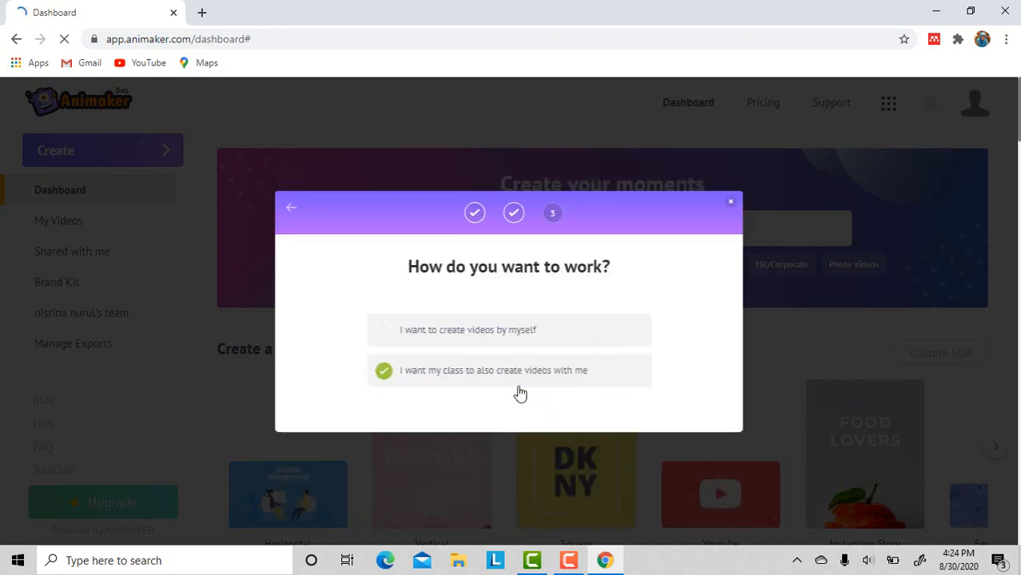
left_click(504, 333)
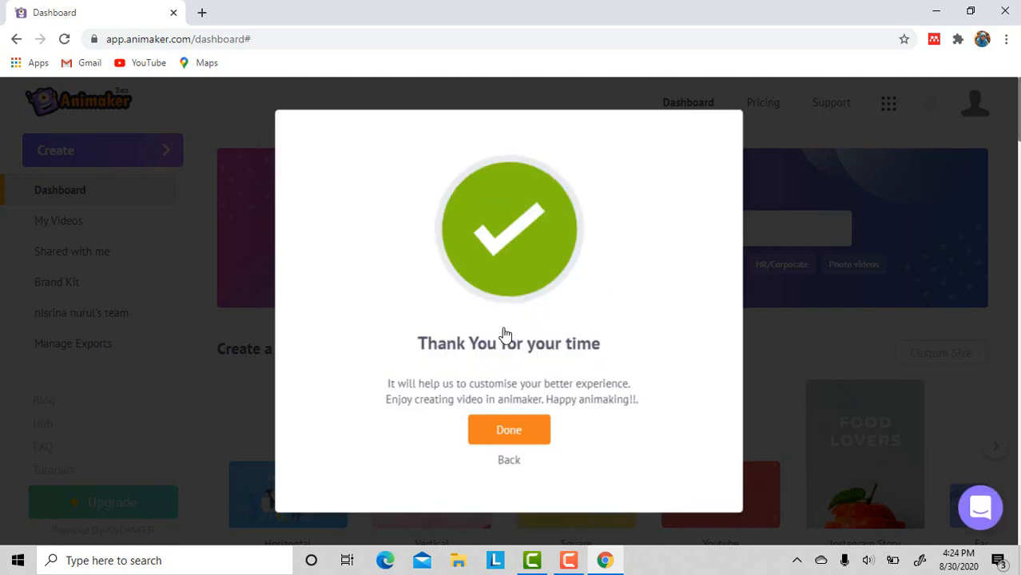
left_click(526, 433)
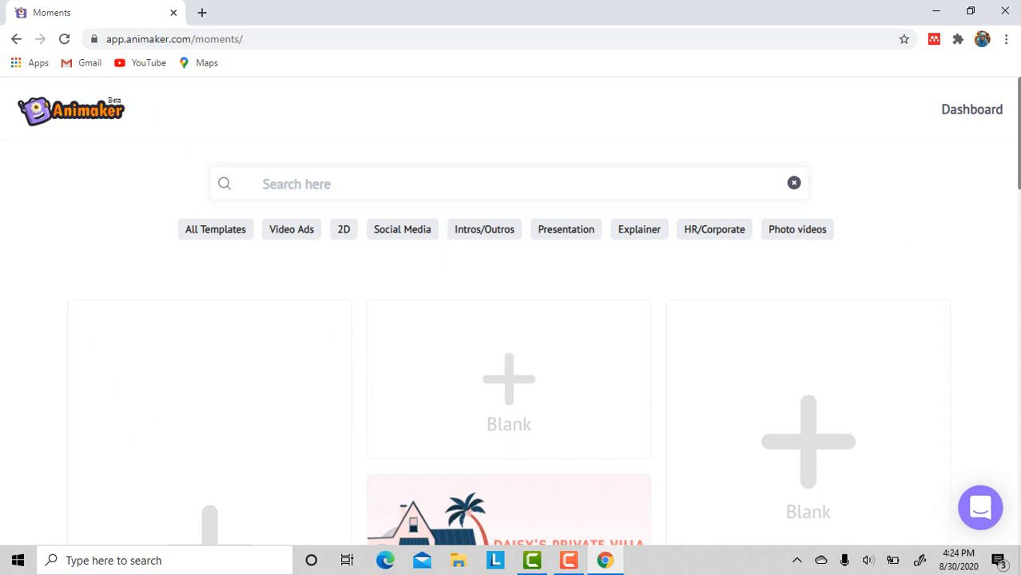
Look through the template gallery and create a new video from the blank landscape-format template.
scroll(509, 359, "down", 5)
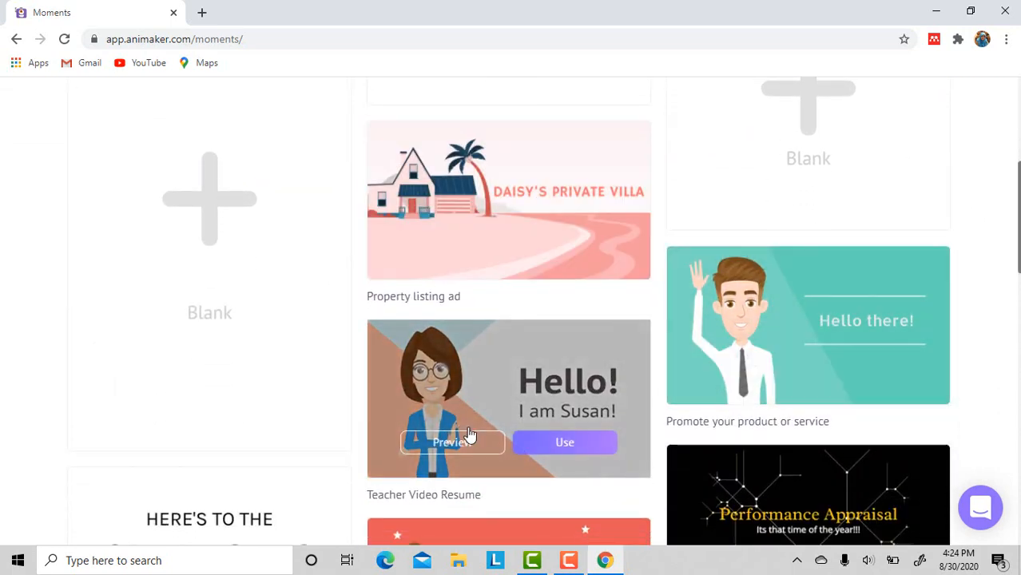
scroll(509, 311, "up", 1)
scroll(509, 320, "up", 5)
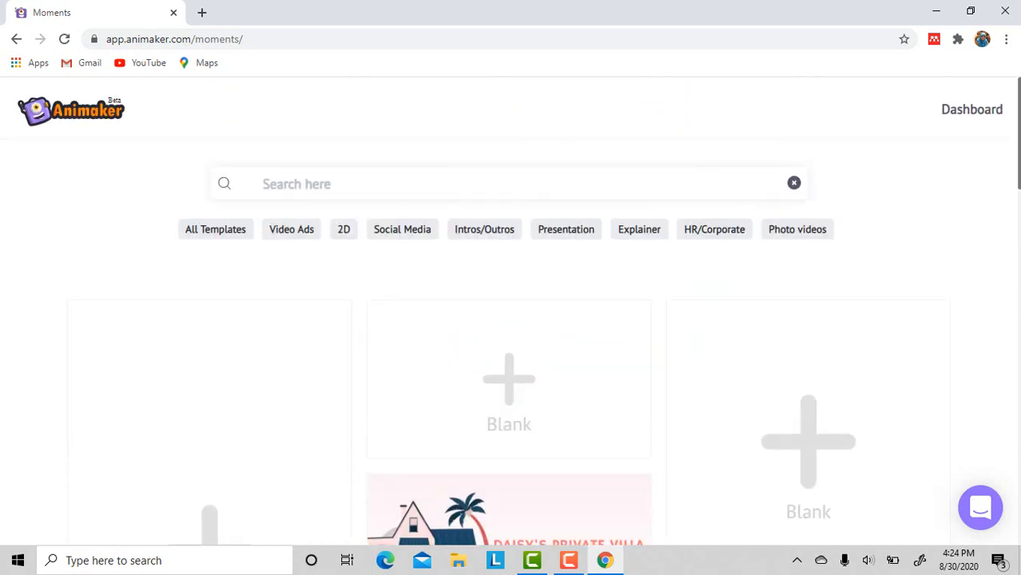
scroll(509, 320, "down", 3)
scroll(512, 128, "up", 2)
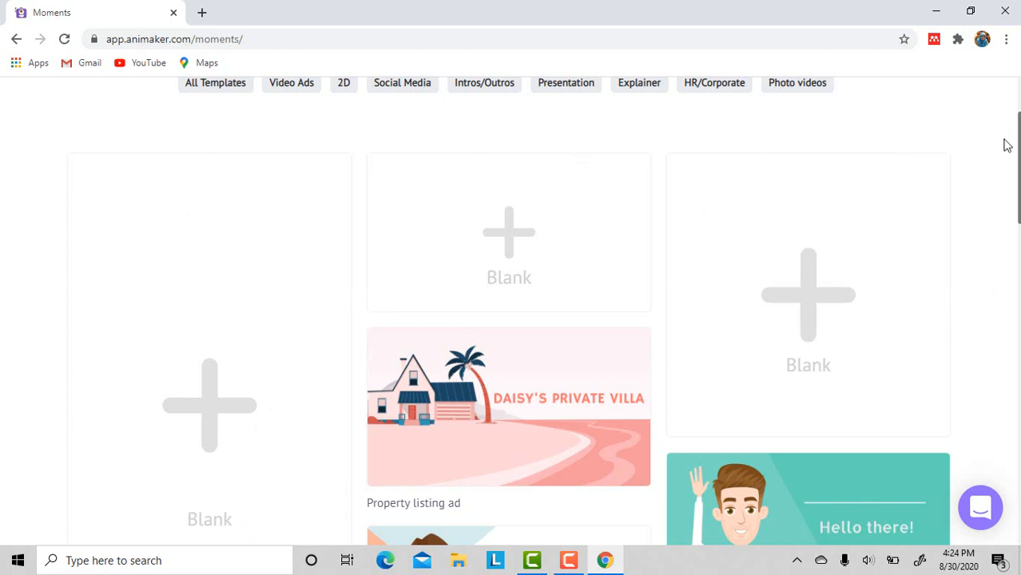
scroll(1006, 144, "up", 2)
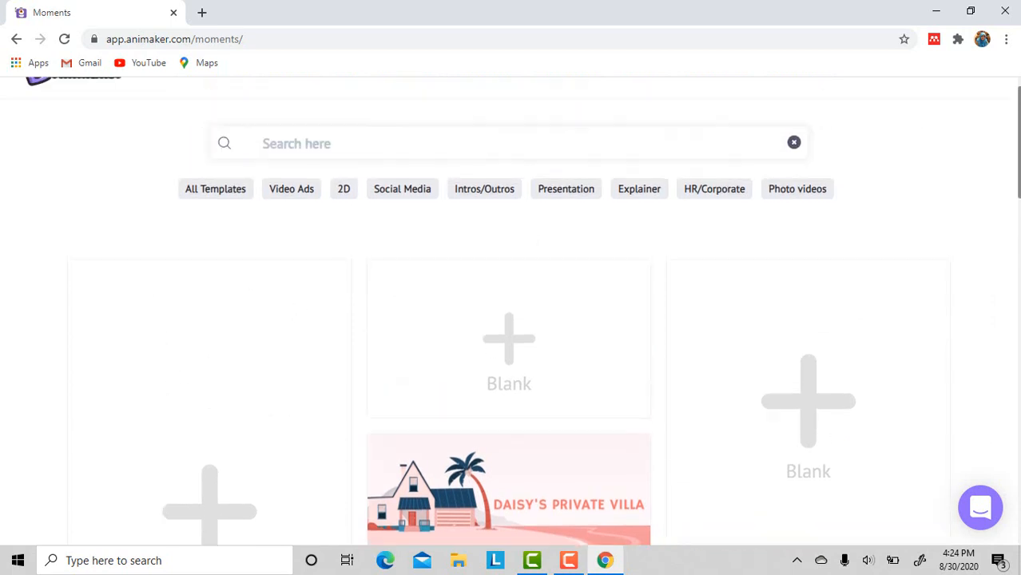
left_click(504, 336)
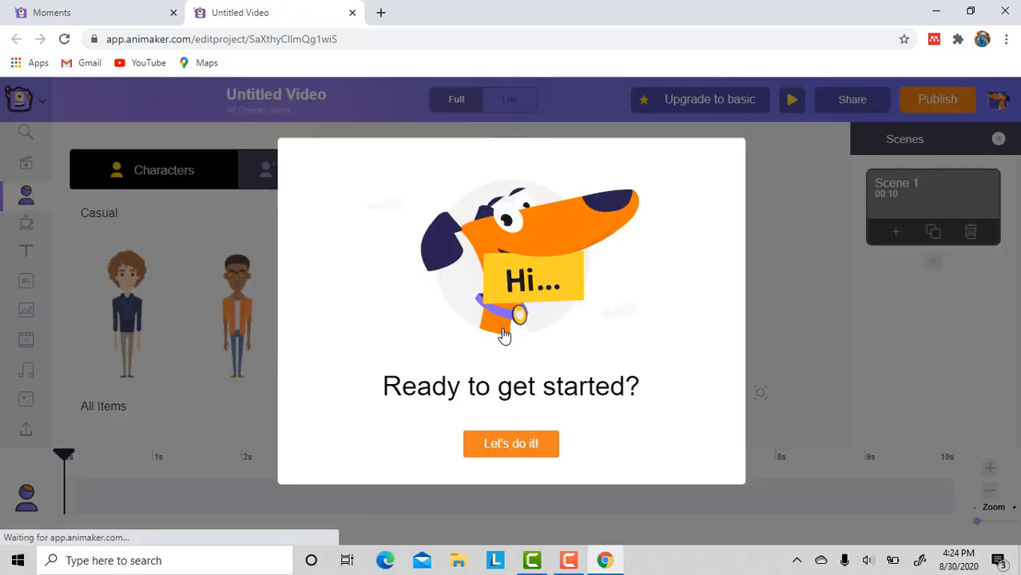
Get past the welcome message, skip the guided tour and dismiss the visual guide list.
left_click(525, 453)
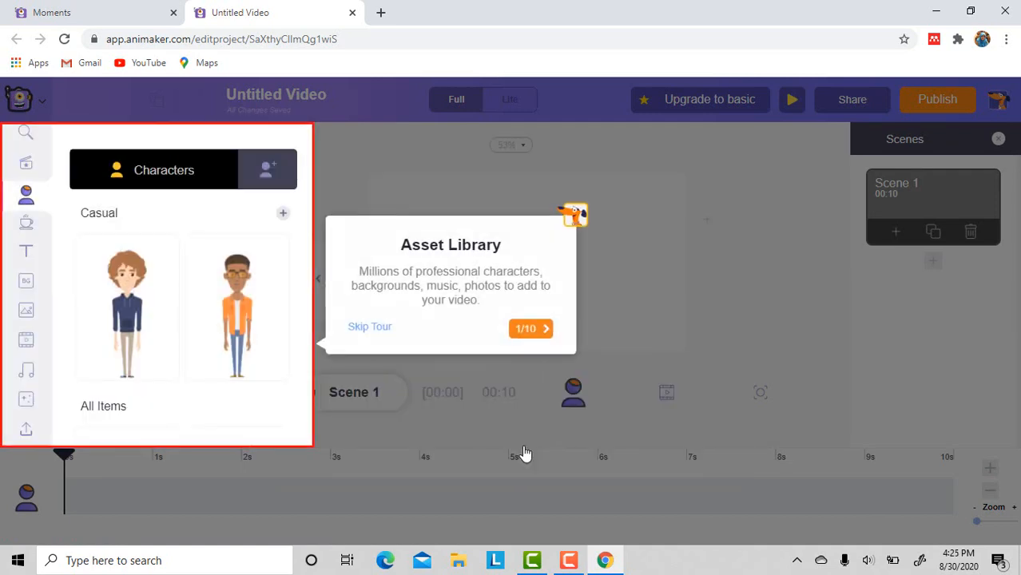
left_click(360, 329)
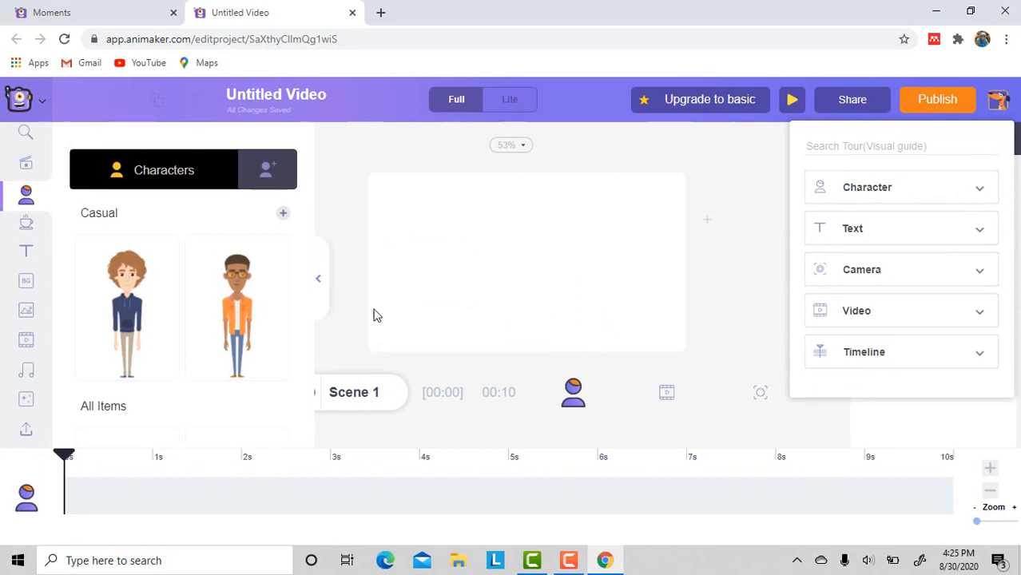
left_click(722, 186)
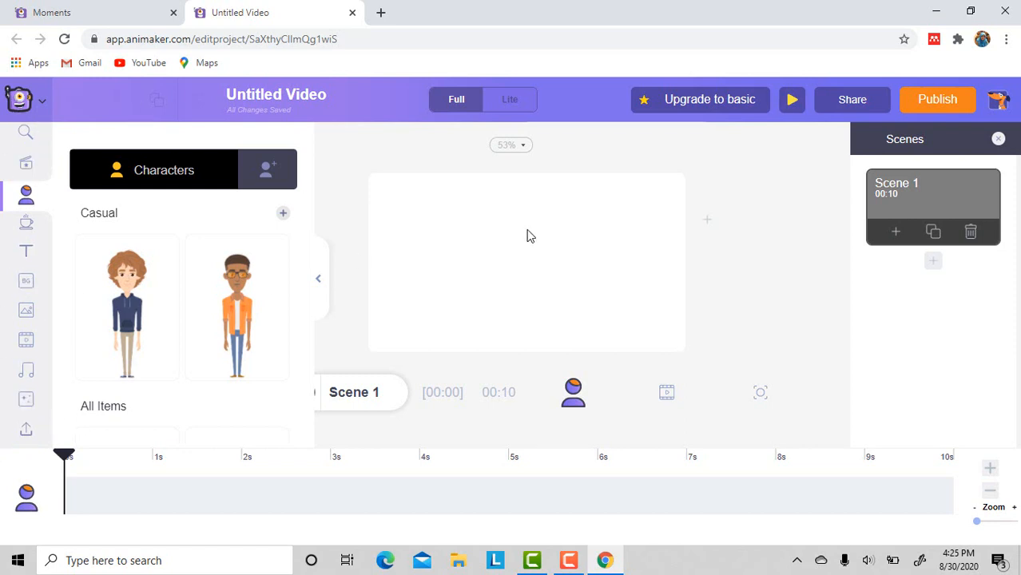
With the asset library hidden, add two blank scenes after Scene 1, delete both, and show the library again.
left_click(319, 279)
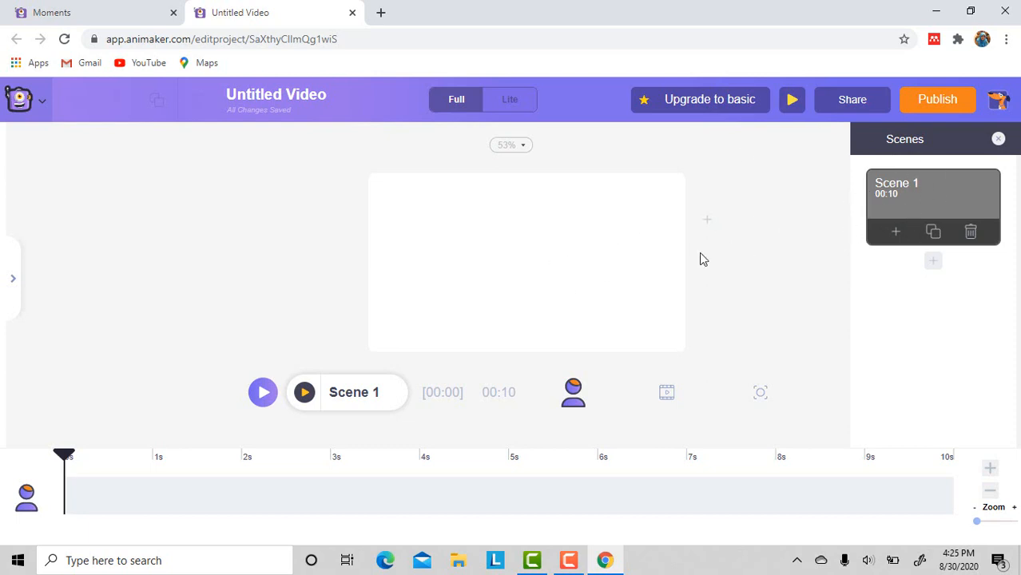
left_click(895, 233)
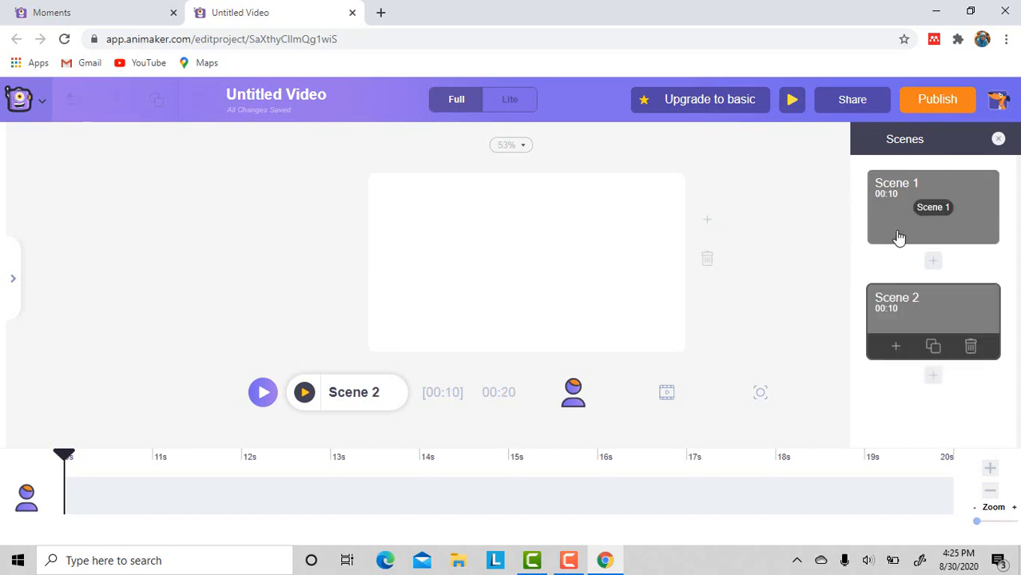
left_click(895, 349)
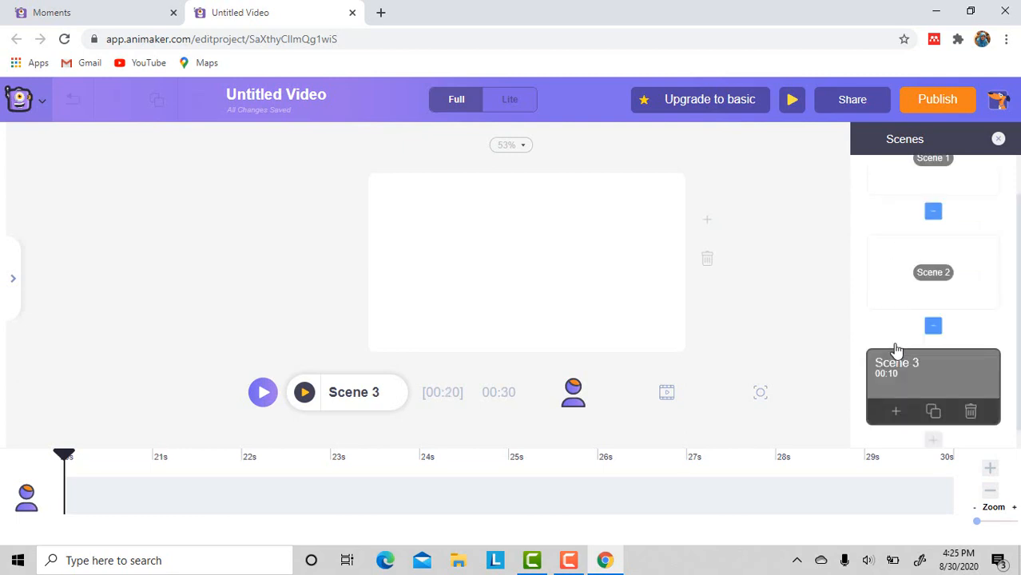
left_click(970, 412)
left_click(970, 348)
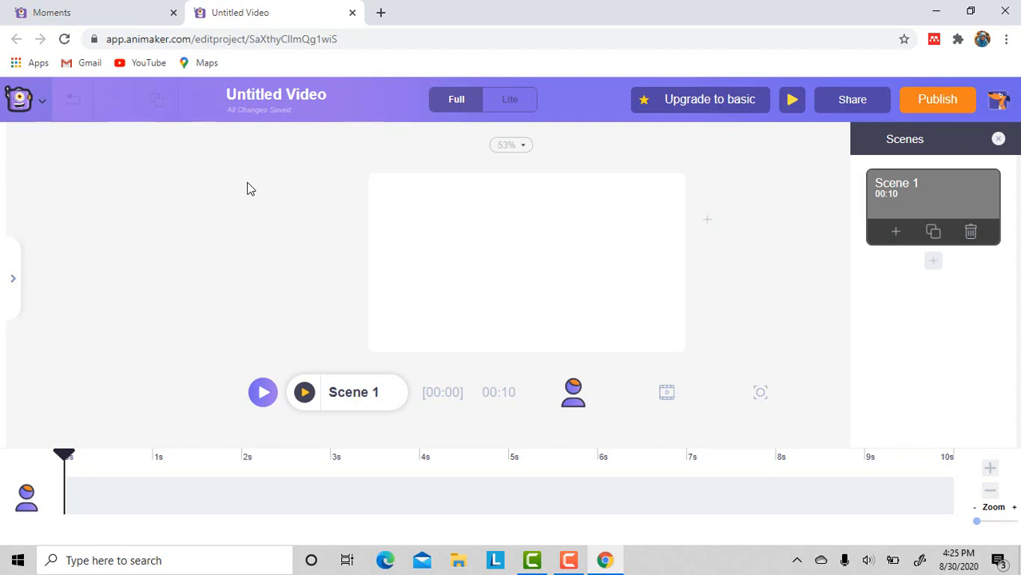
left_click(19, 281)
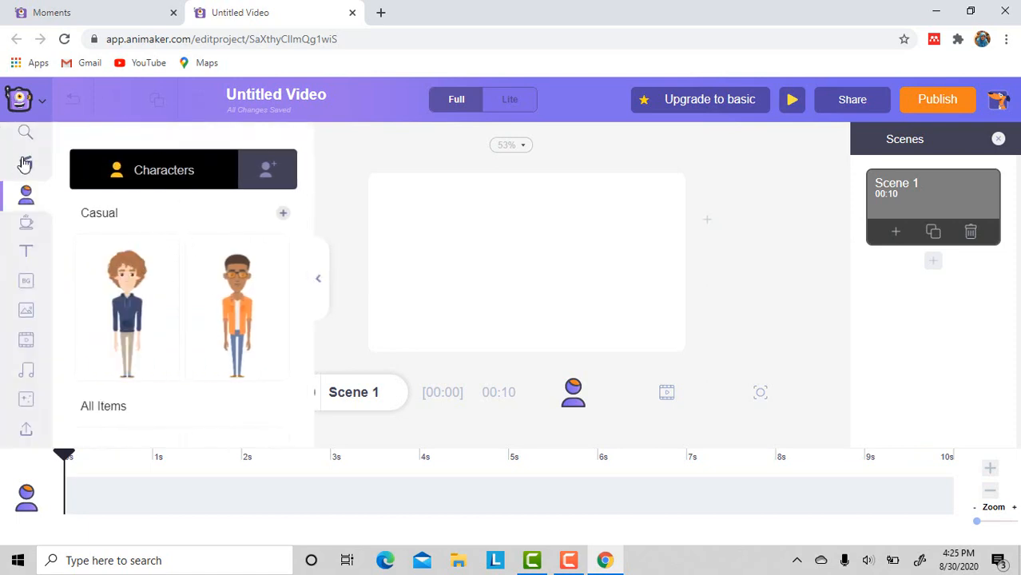
Browse the ready-made video templates and the ready-made characters in the asset library.
left_click(25, 164)
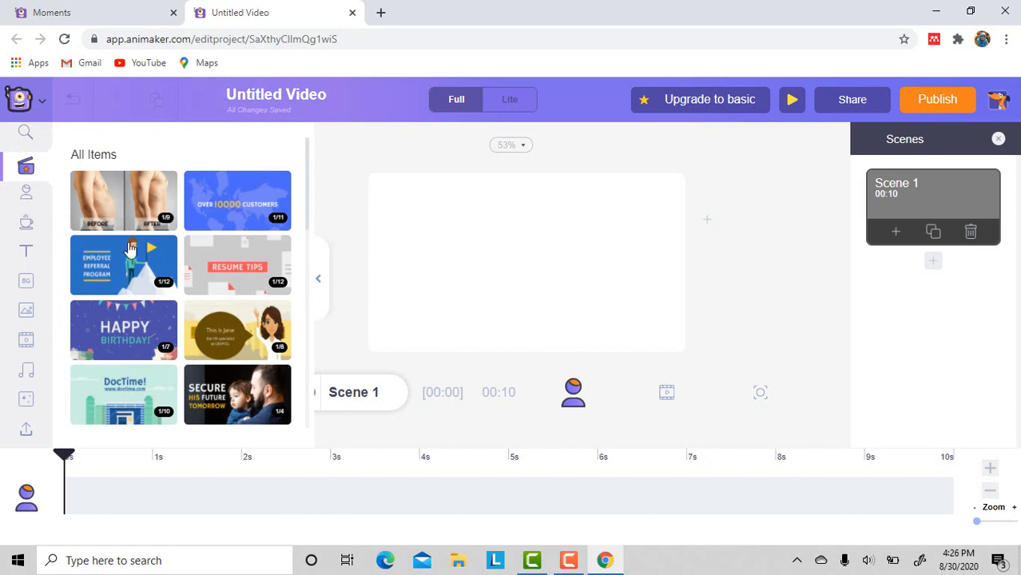
left_click_drag(308, 193, 310, 230)
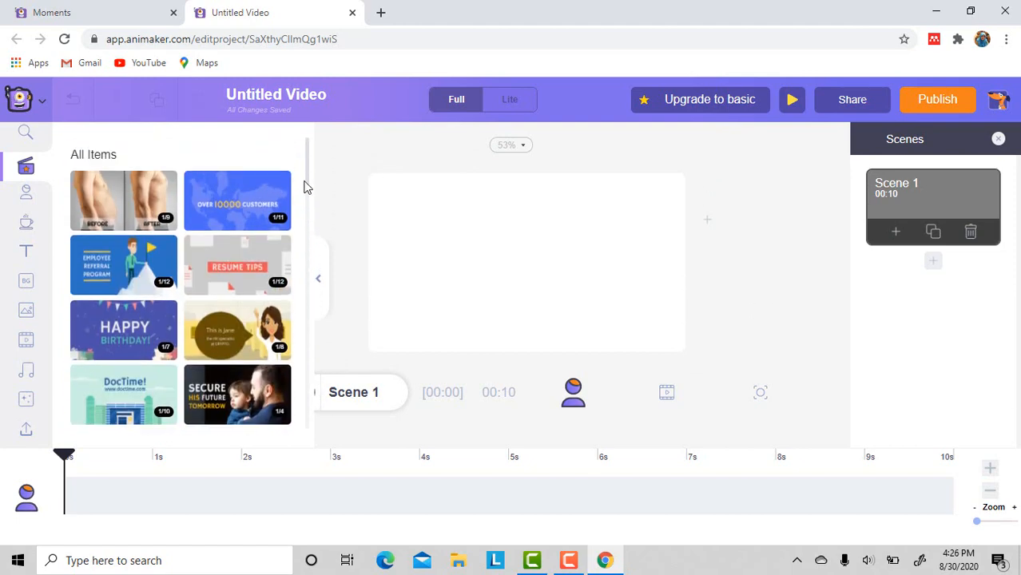
left_click(26, 203)
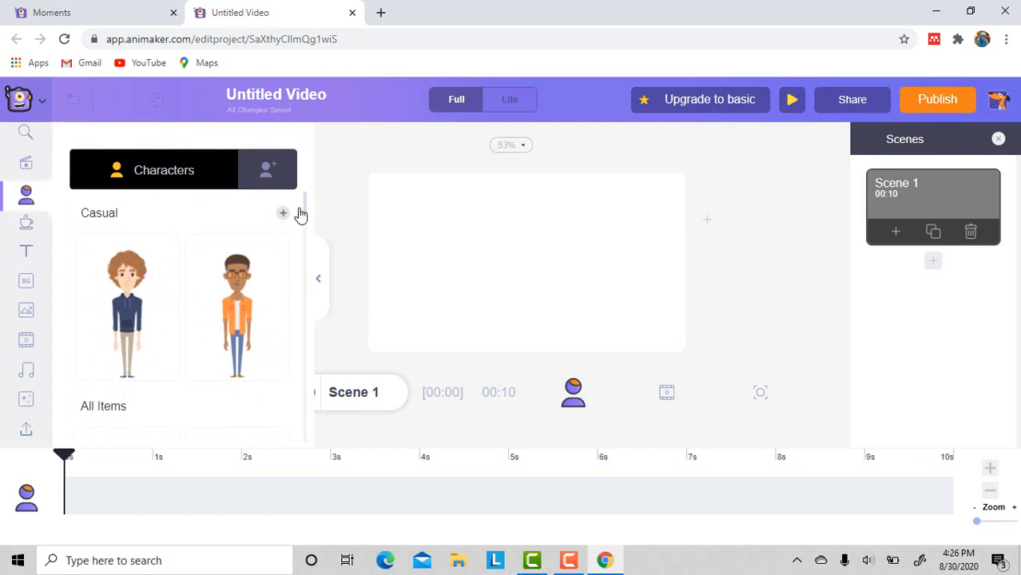
left_click_drag(308, 216, 319, 397)
left_click_drag(316, 426, 296, 239)
left_click_drag(308, 212, 303, 253)
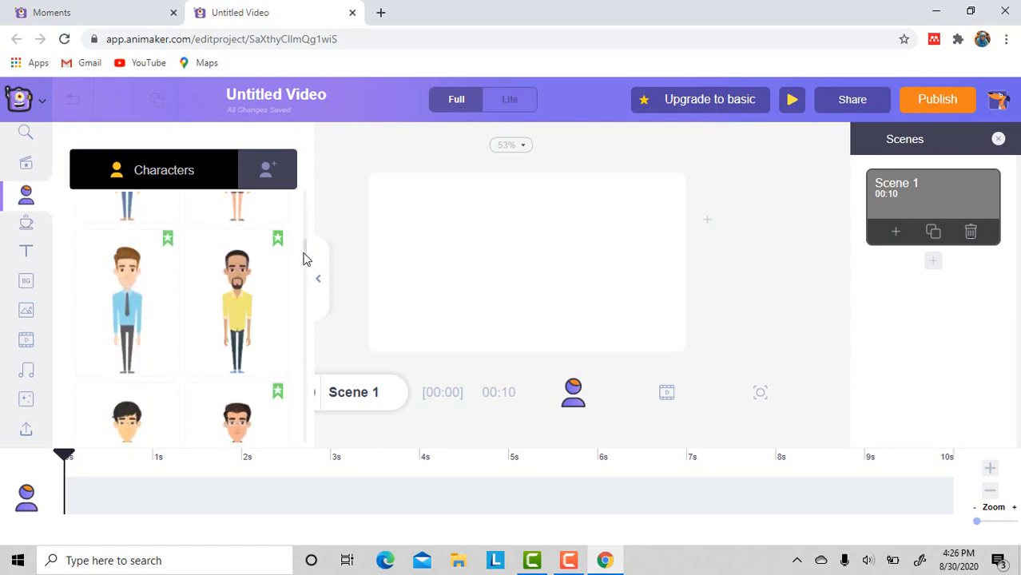
left_click_drag(302, 258, 302, 198)
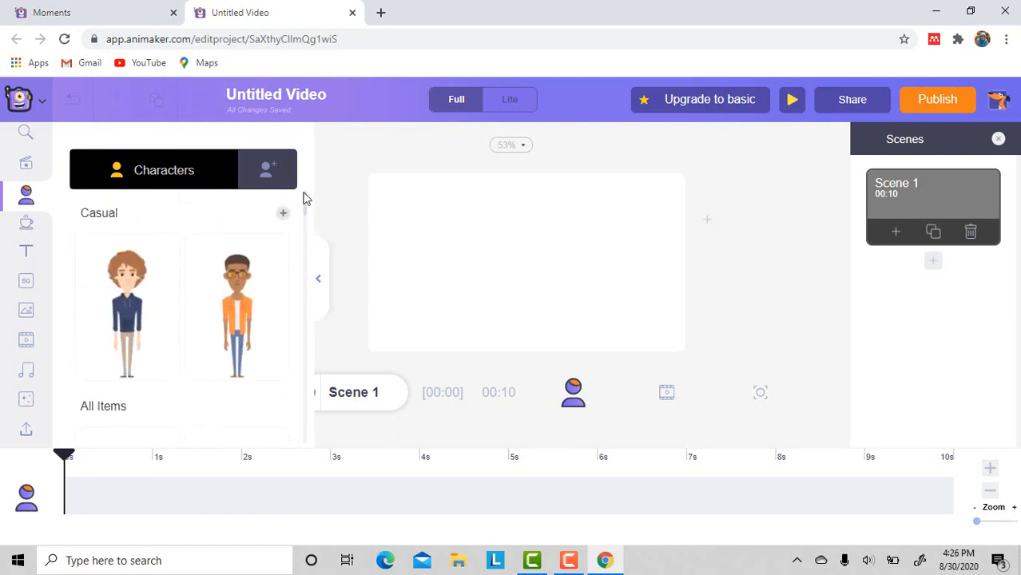
Start creating a custom character of your own and choose the gender She.
left_click(267, 172)
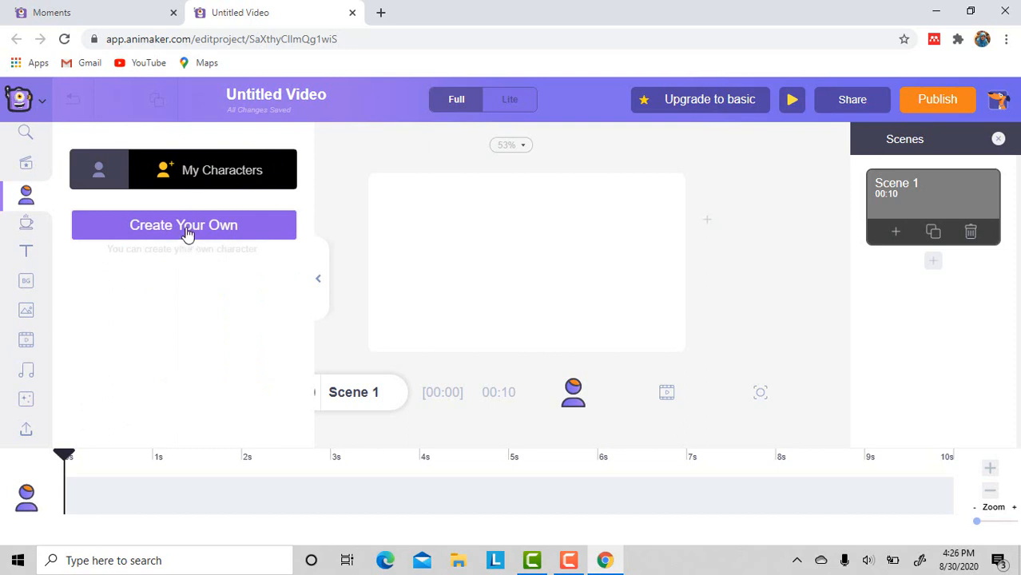
left_click(187, 227)
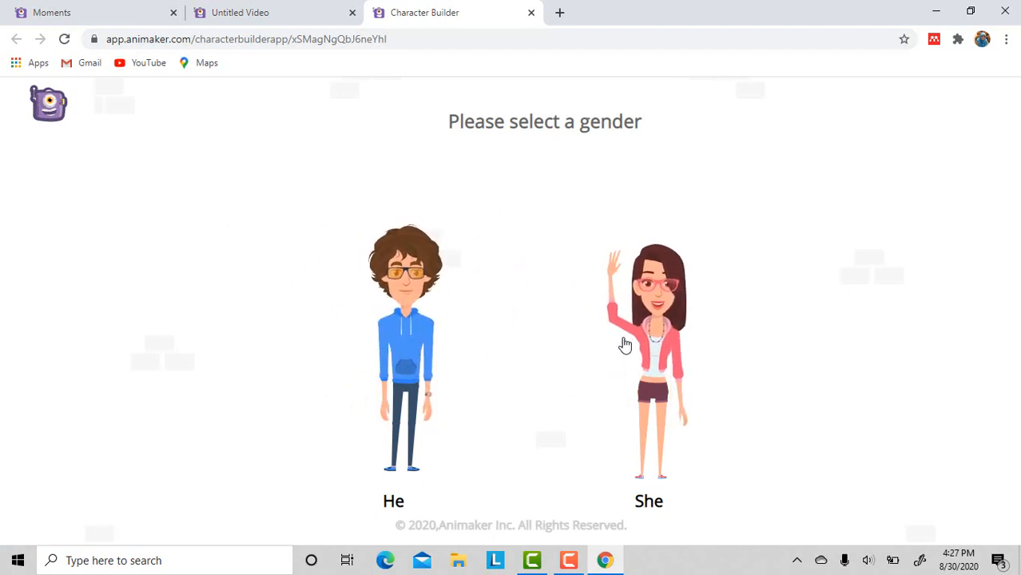
left_click(652, 329)
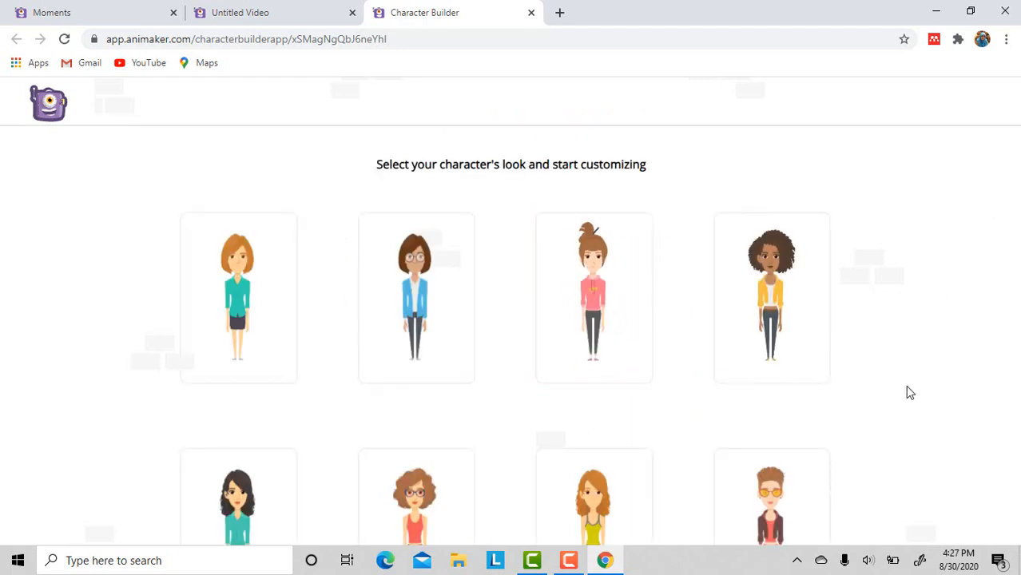
Select the starting look with the short orange bob, teal shirt and dark skirt for the custom character.
scroll(905, 385, "down", 1)
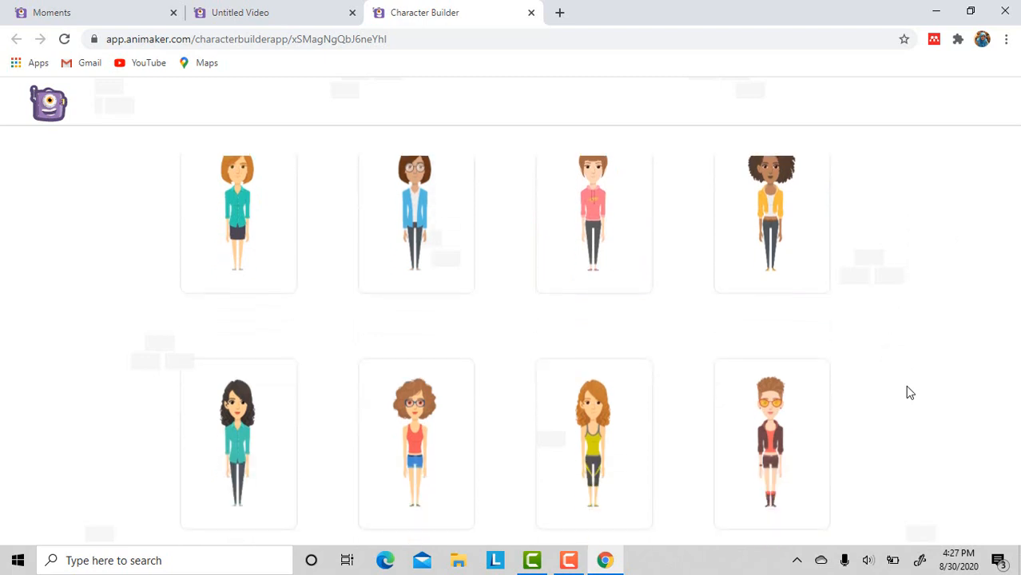
scroll(905, 385, "up", 1)
scroll(905, 385, "down", 1)
scroll(905, 385, "up", 1)
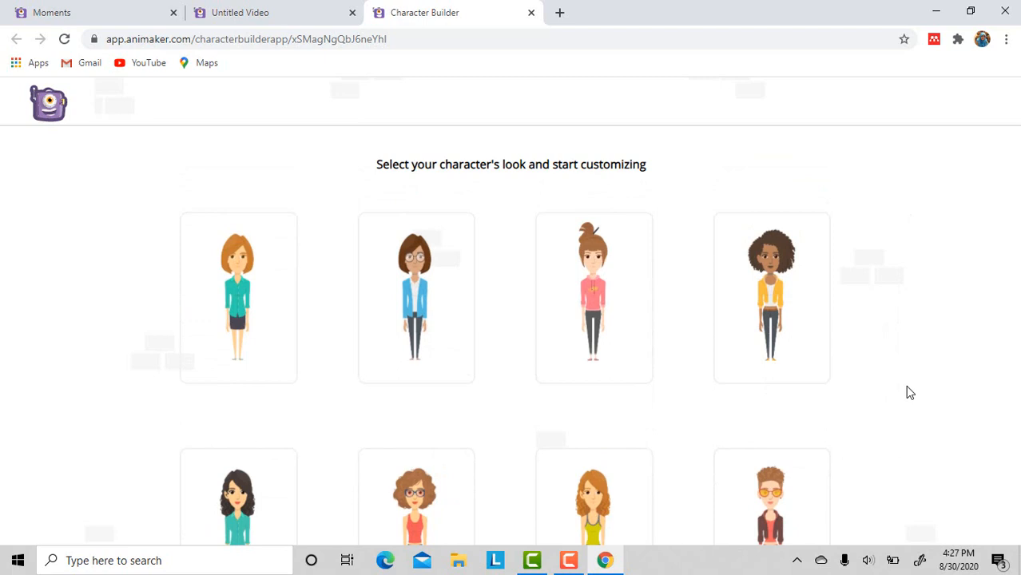
left_click(251, 306)
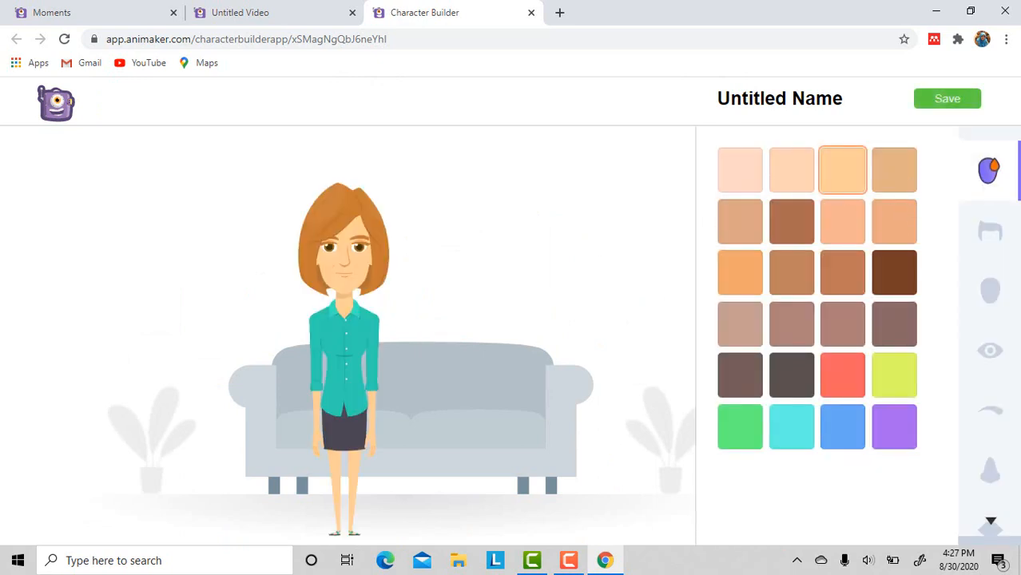
Try a light peach skin tone on the character, and set the skin to the reddish-brown tone.
left_click(793, 175)
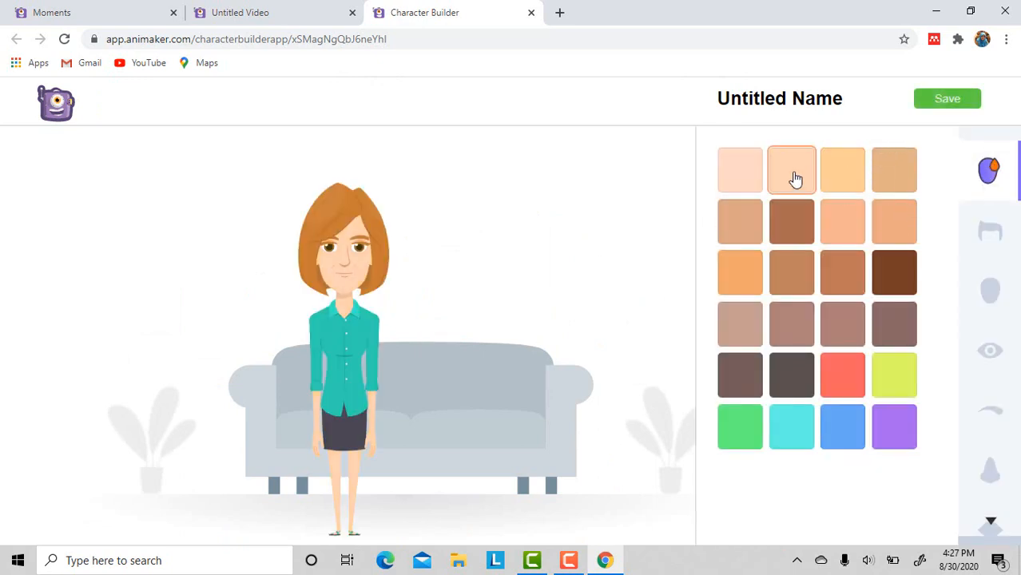
left_click(794, 241)
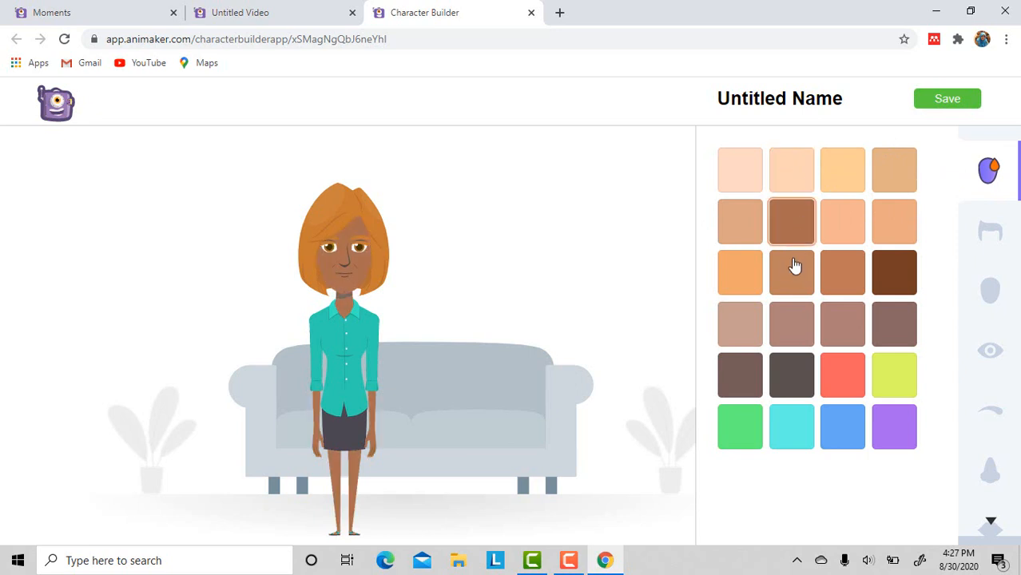
Try a medium brown and a dusty rose skin tone, and set the character's skin to the light yellow-peach tone.
left_click(793, 283)
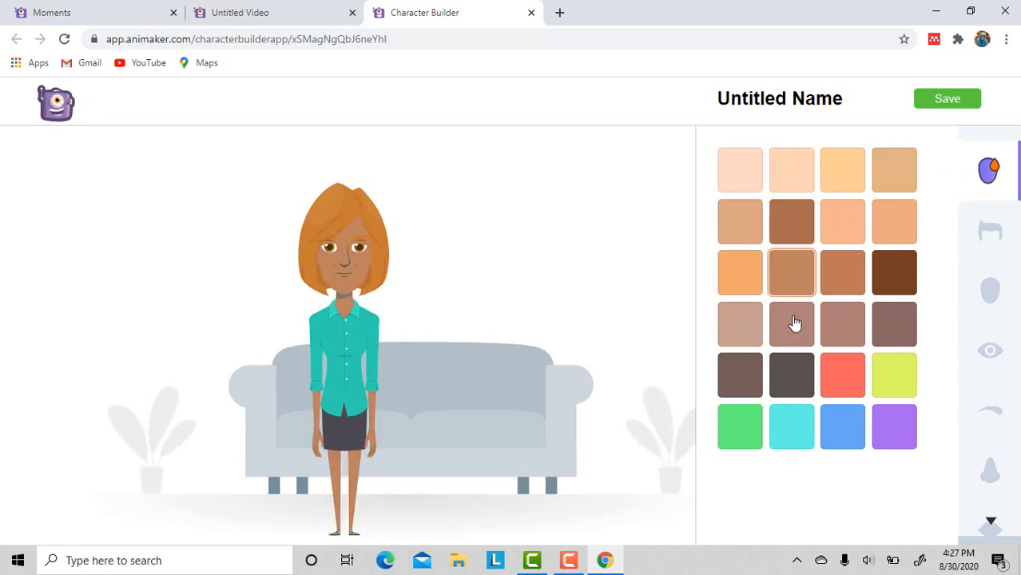
left_click(792, 323)
left_click(859, 178)
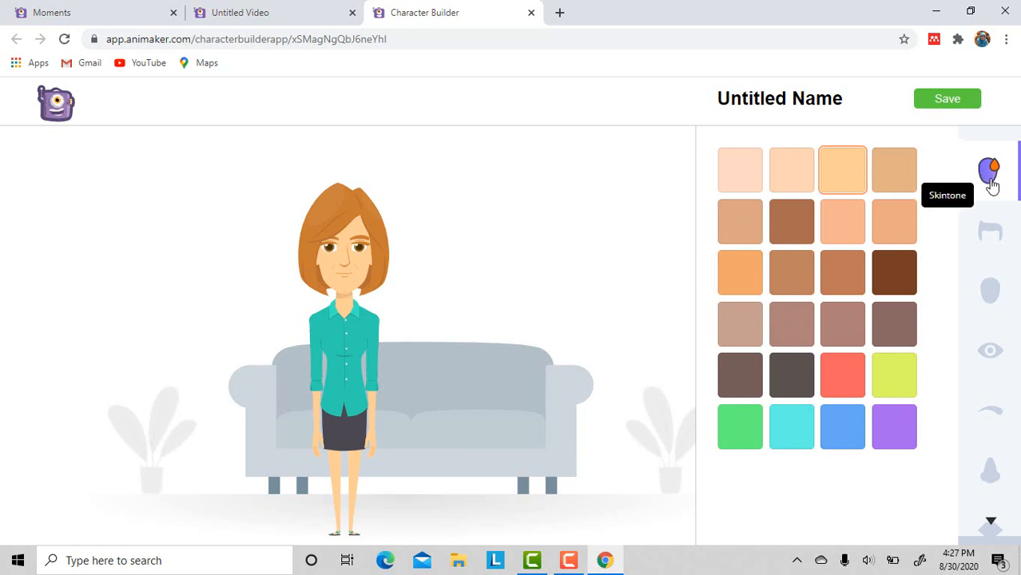
Try the large purple-brown afro, and give the character the short wavy dark red-brown hairstyle.
left_click(991, 241)
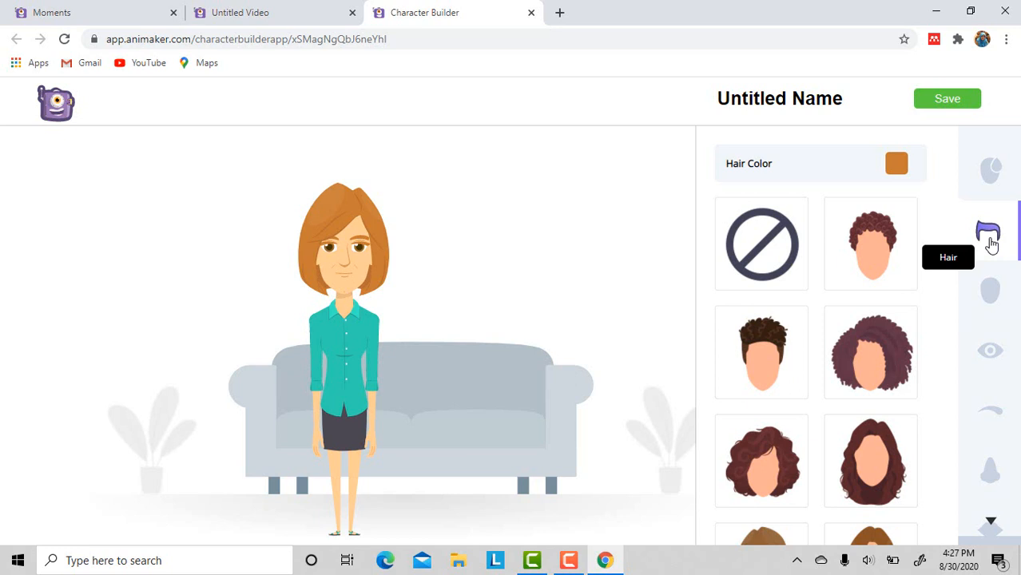
left_click(882, 356)
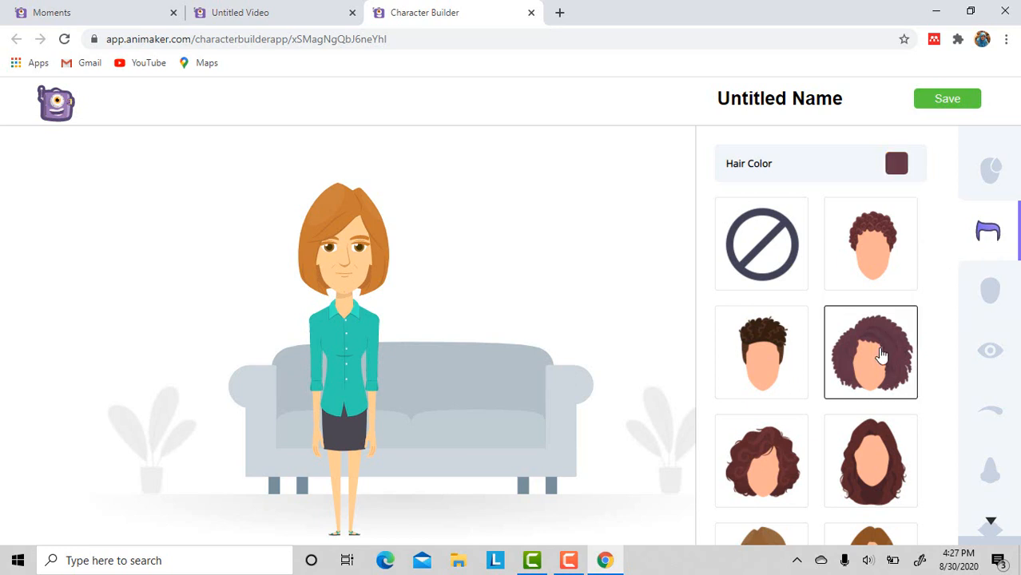
left_click(770, 491)
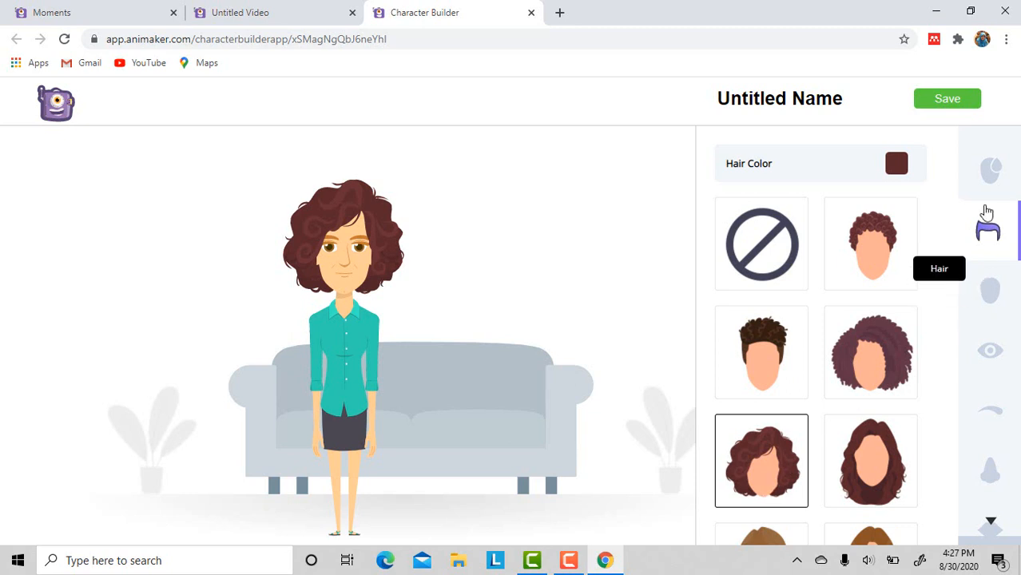
Try the first several face shapes on the character, and set the face to the sixth shape with the broad rounded chin.
left_click(994, 170)
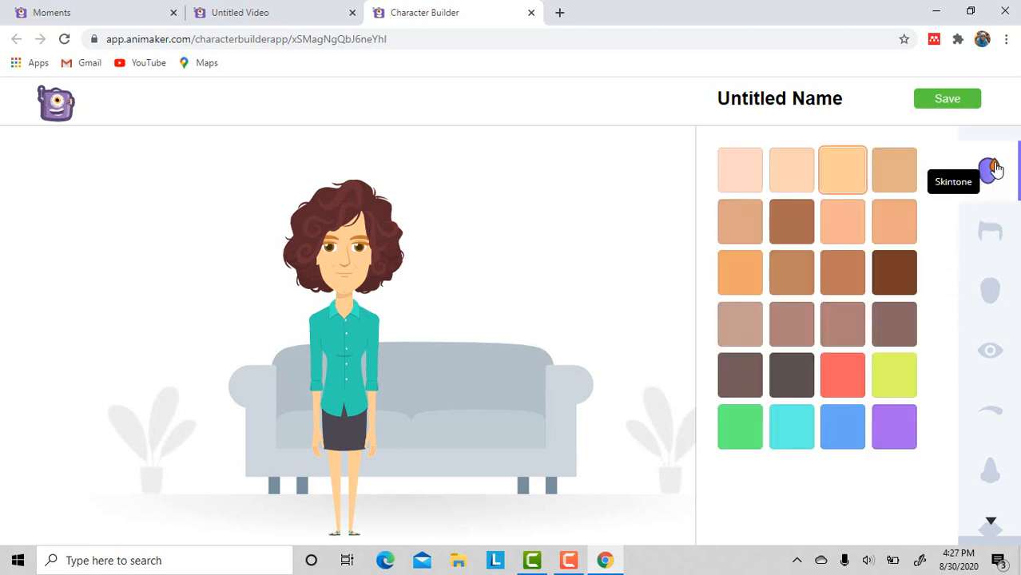
left_click(989, 294)
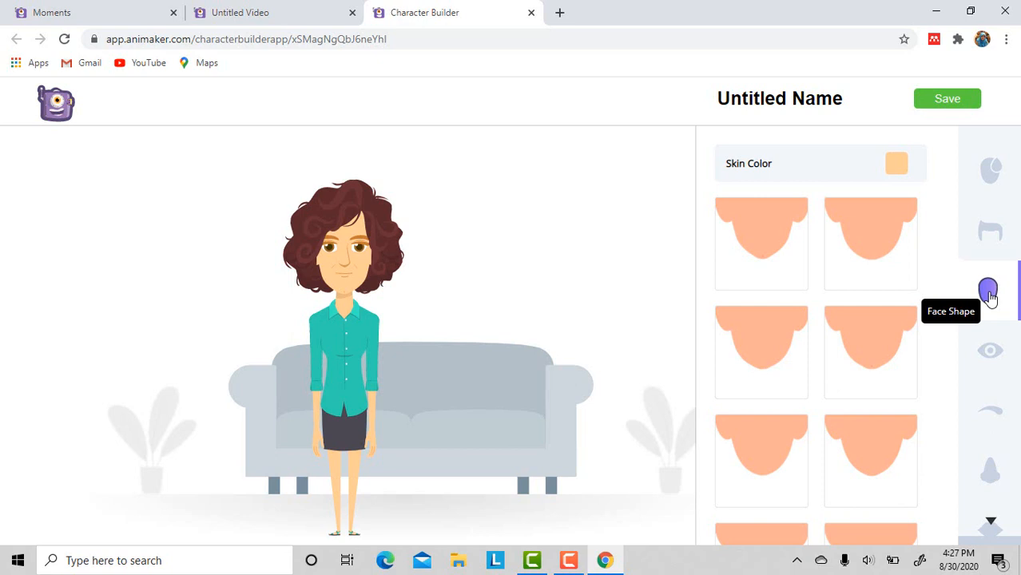
left_click(866, 233)
left_click(774, 238)
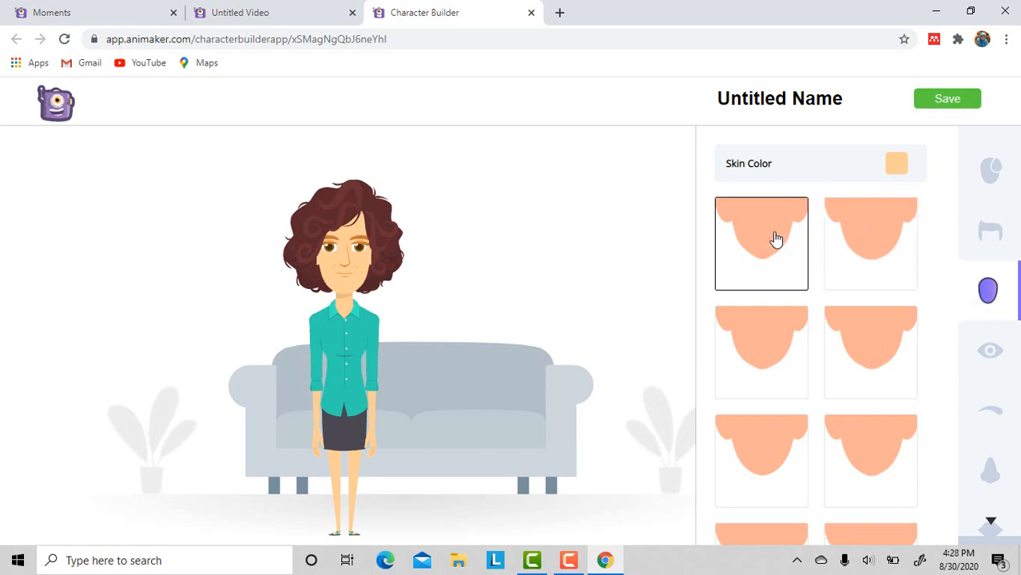
left_click(755, 351)
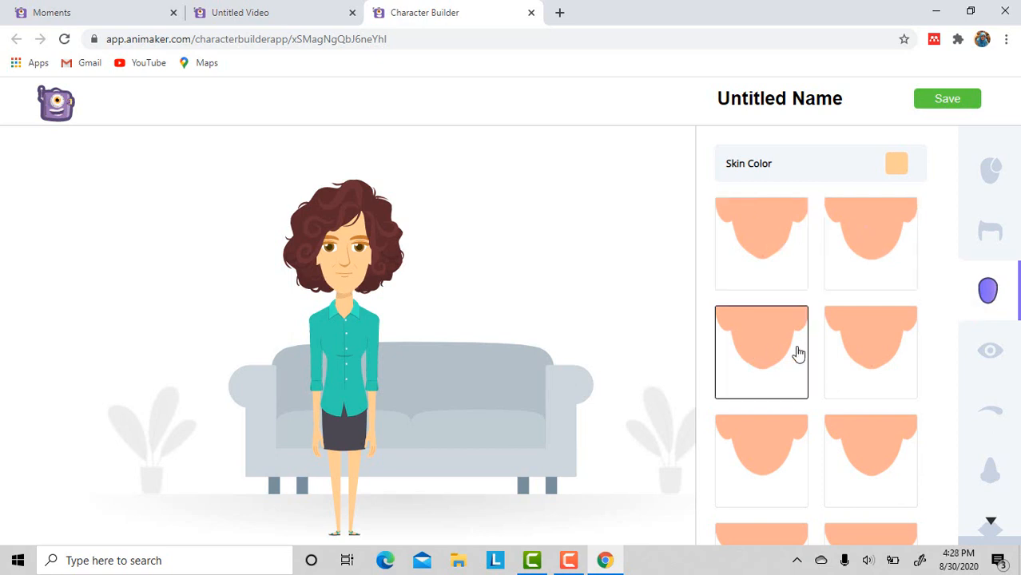
left_click(865, 367)
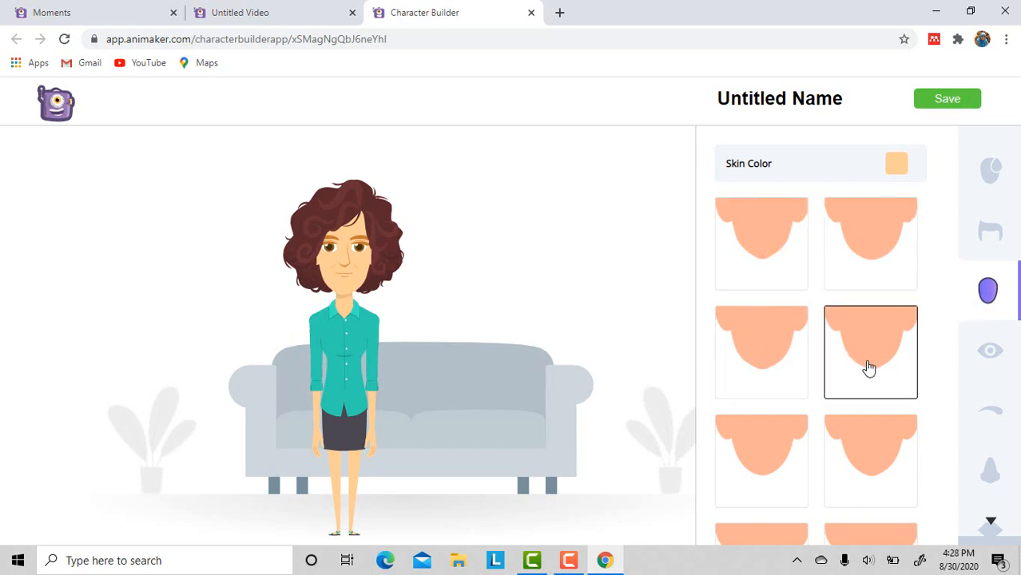
left_click(766, 453)
left_click(848, 451)
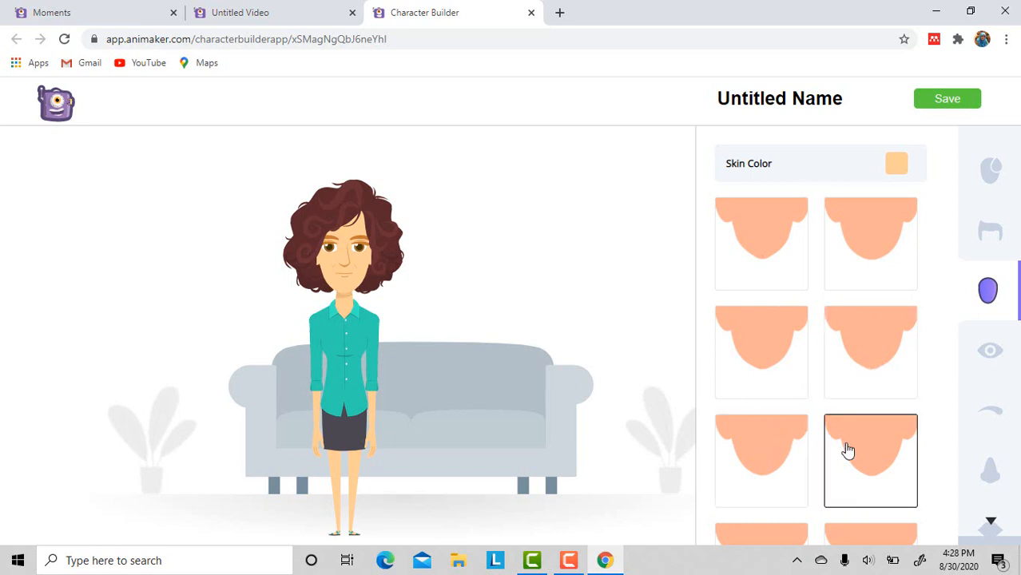
Compare several brown eye styles, including the narrow ones, and set the character's eyes to the fifth style.
left_click(989, 350)
left_click(775, 262)
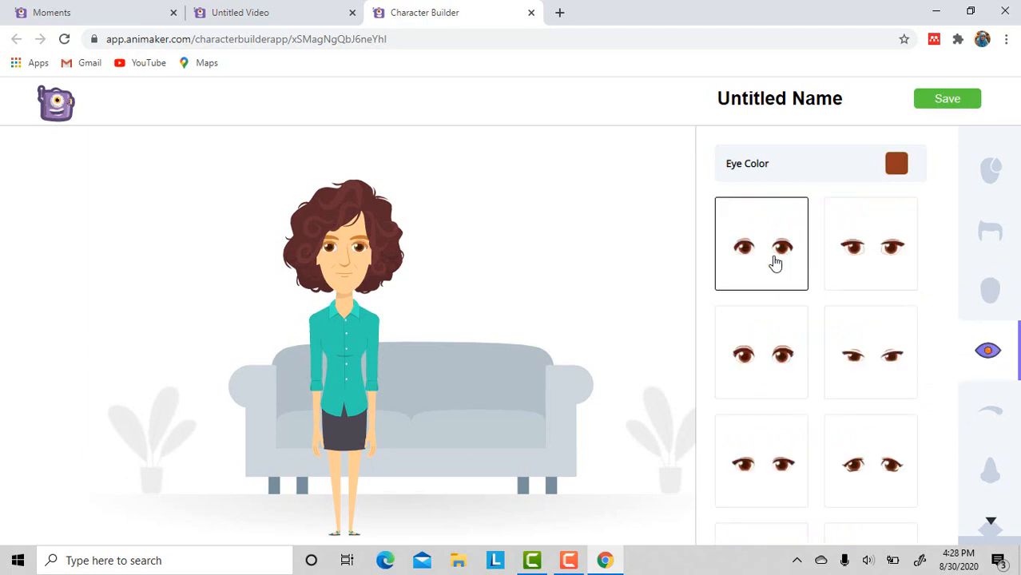
left_click(775, 366)
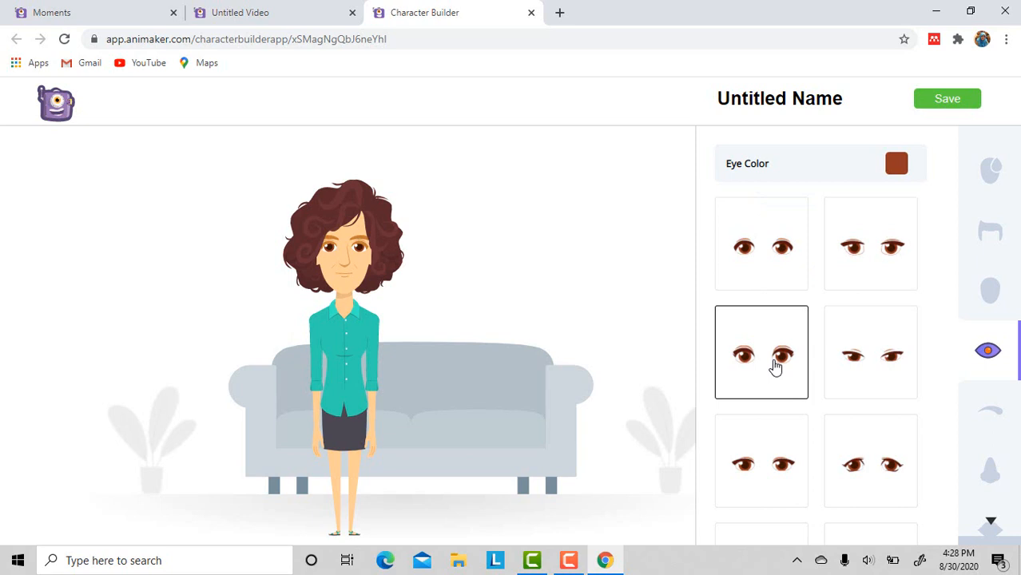
left_click(870, 364)
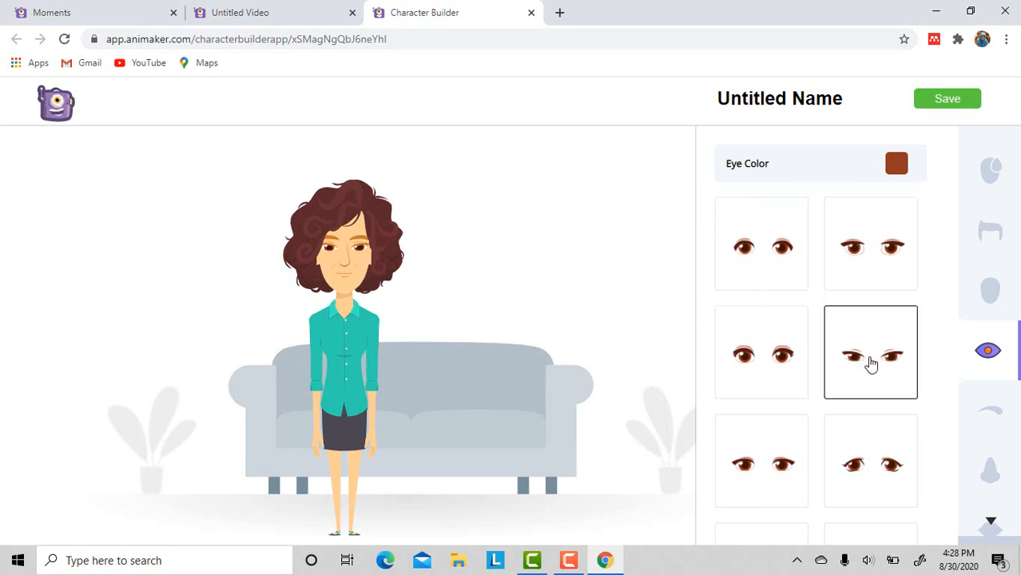
left_click(863, 477)
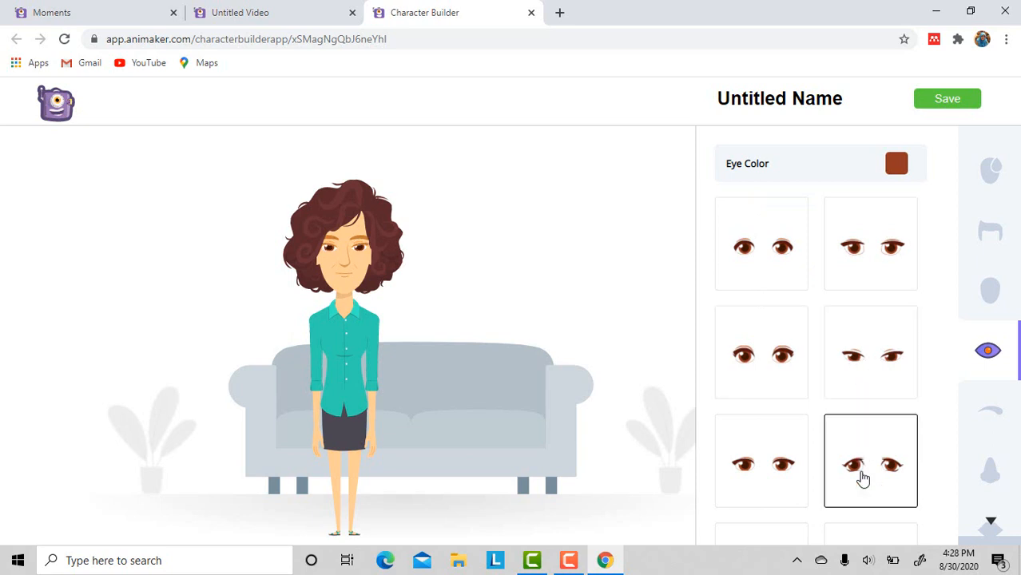
left_click(751, 477)
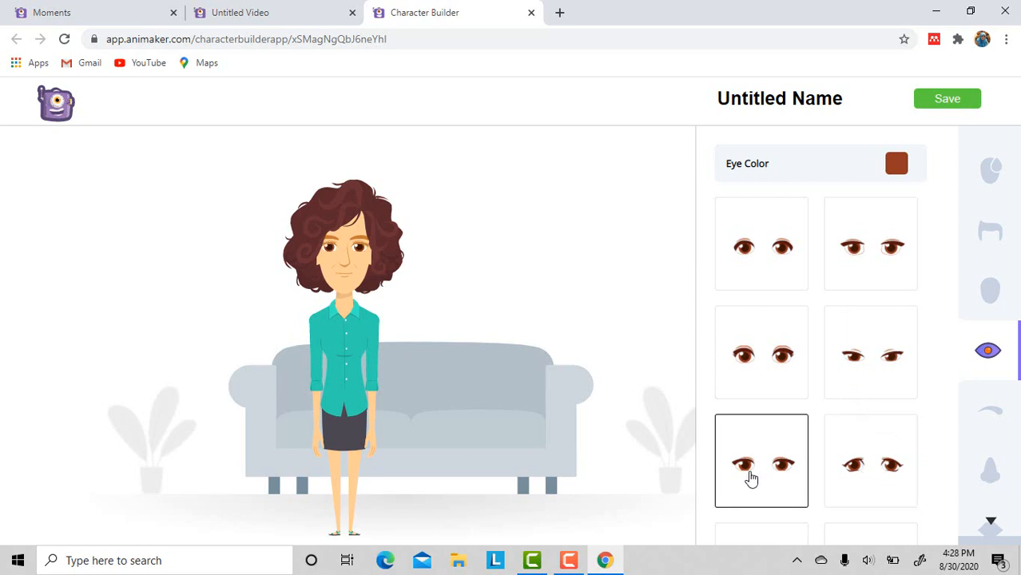
Try the bumpy eyebrows, and set the character's eyebrows to the fourth style, a smooth dark brown arch.
left_click(992, 414)
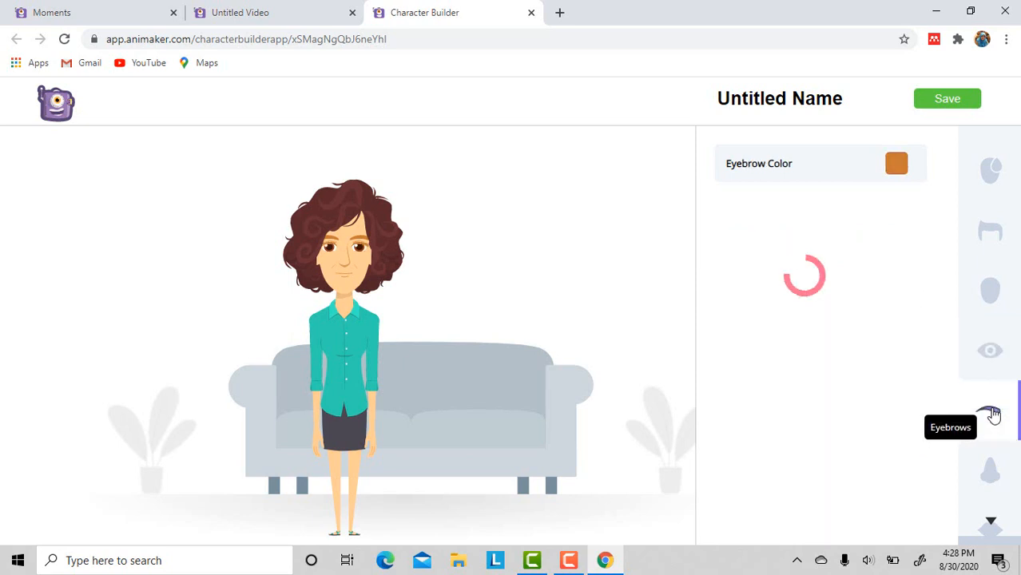
left_click(791, 261)
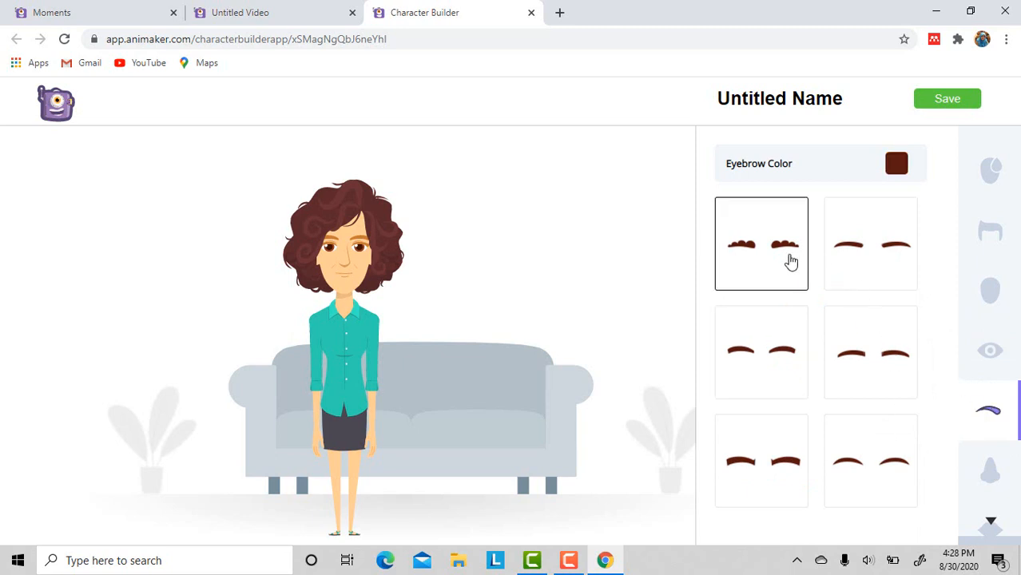
left_click(876, 364)
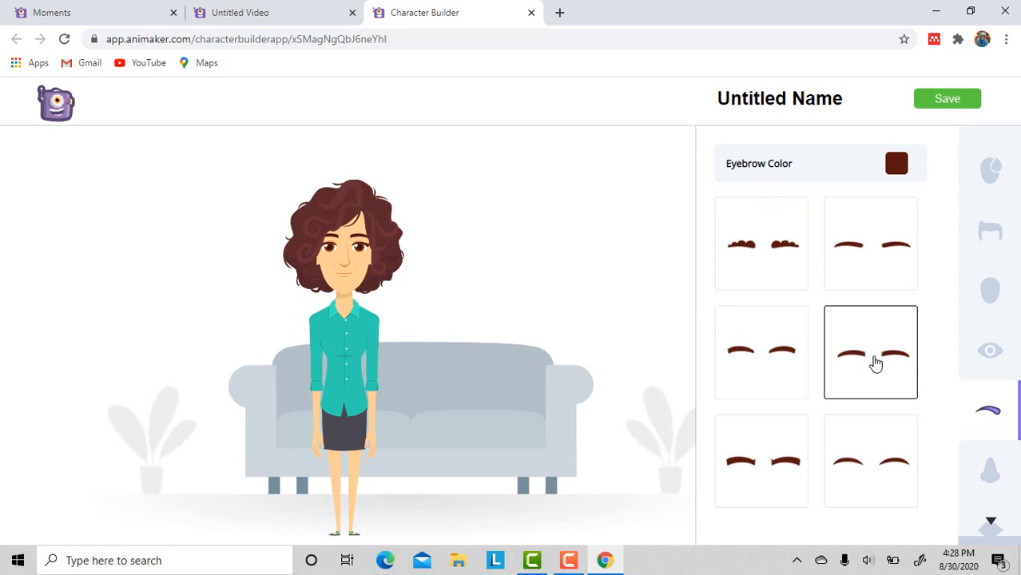
Try the fourth, rounded nose shape on the character, and choose the sixth nose shape.
left_click(991, 478)
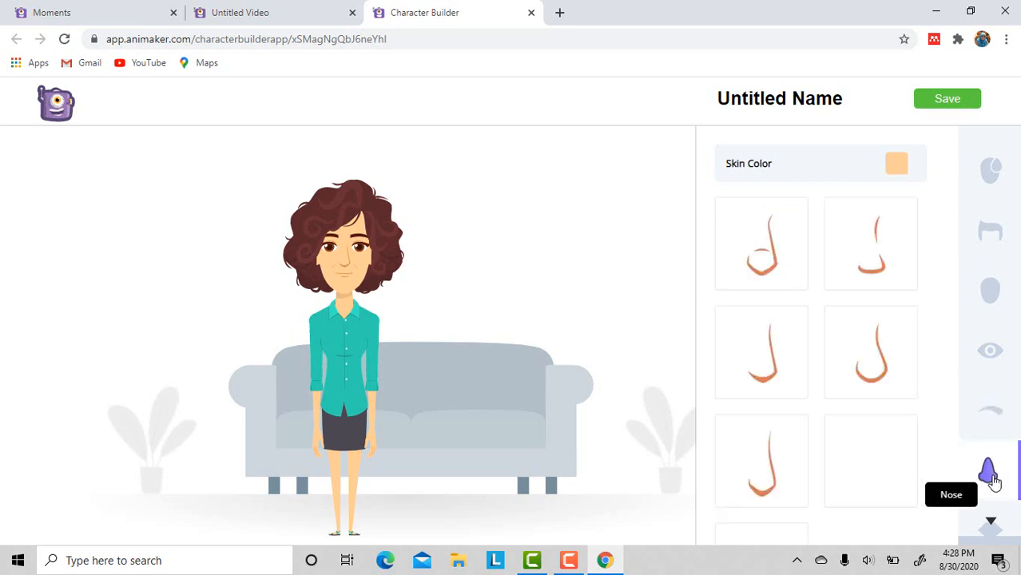
left_click(864, 372)
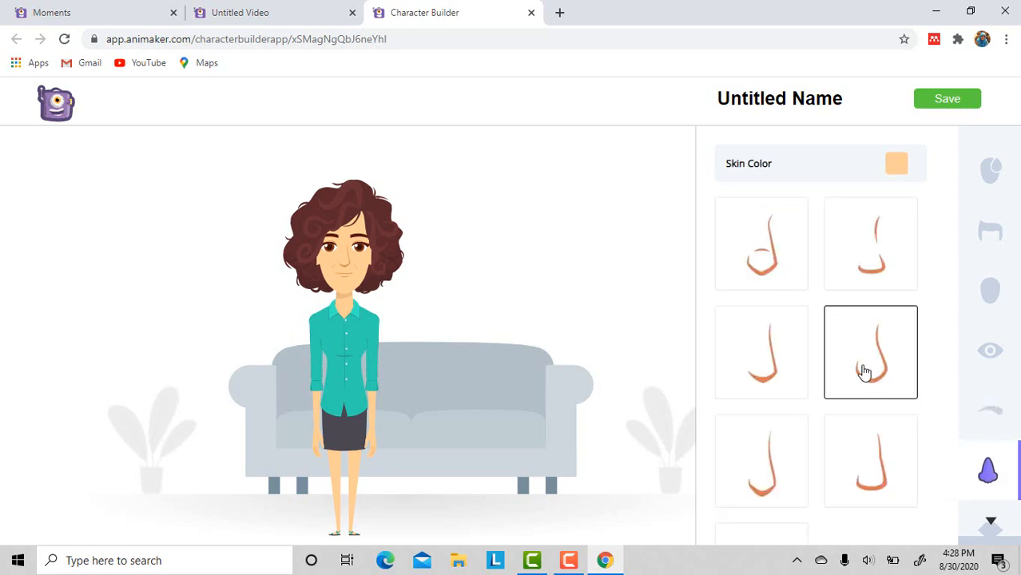
left_click(870, 462)
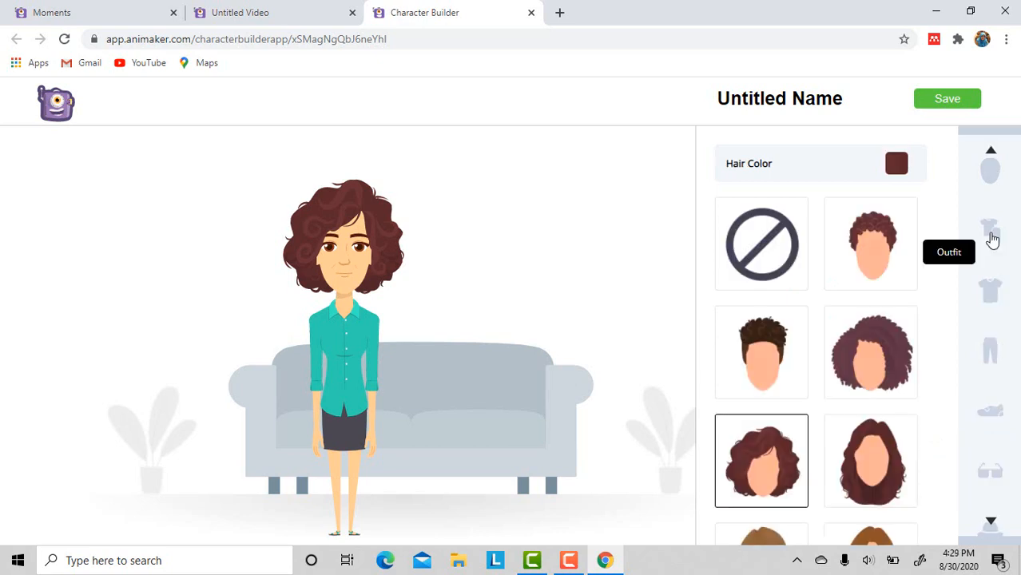
Try the white-and-blue medical outfit, dress the character in the yellow blazer outfit, and change its bottomwear to the long purple skirt.
left_click(992, 238)
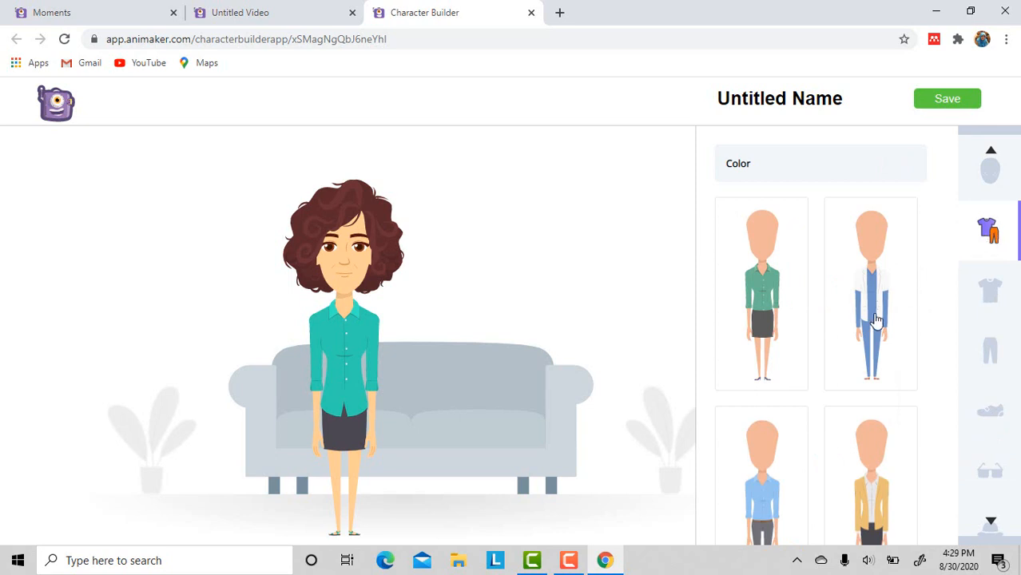
left_click(876, 319)
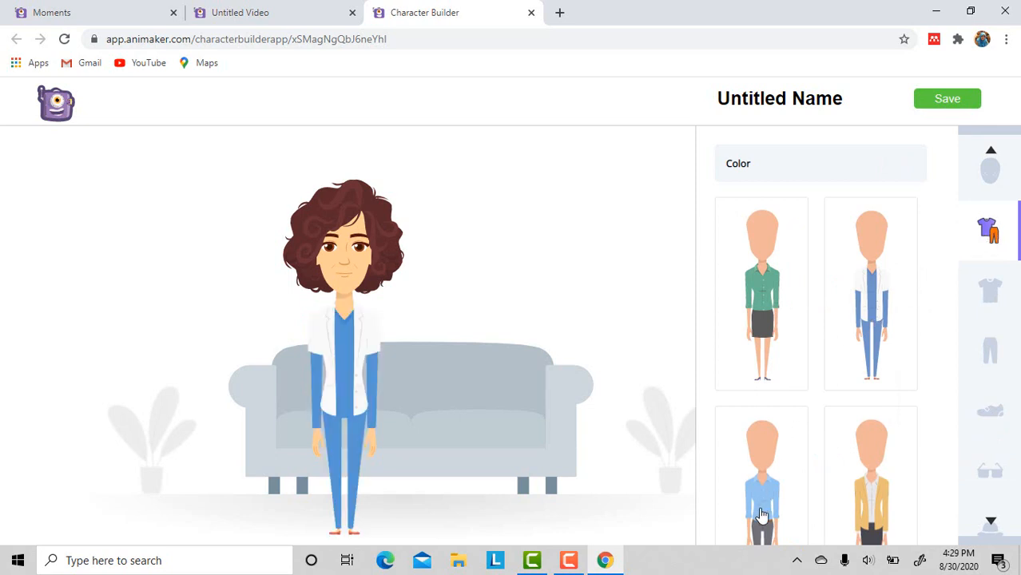
left_click(856, 505)
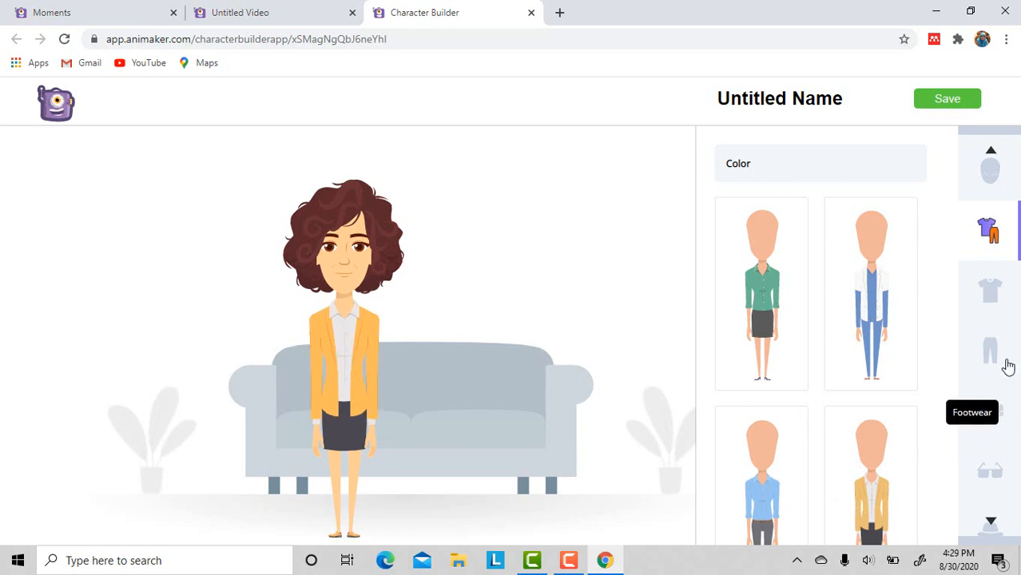
left_click(988, 350)
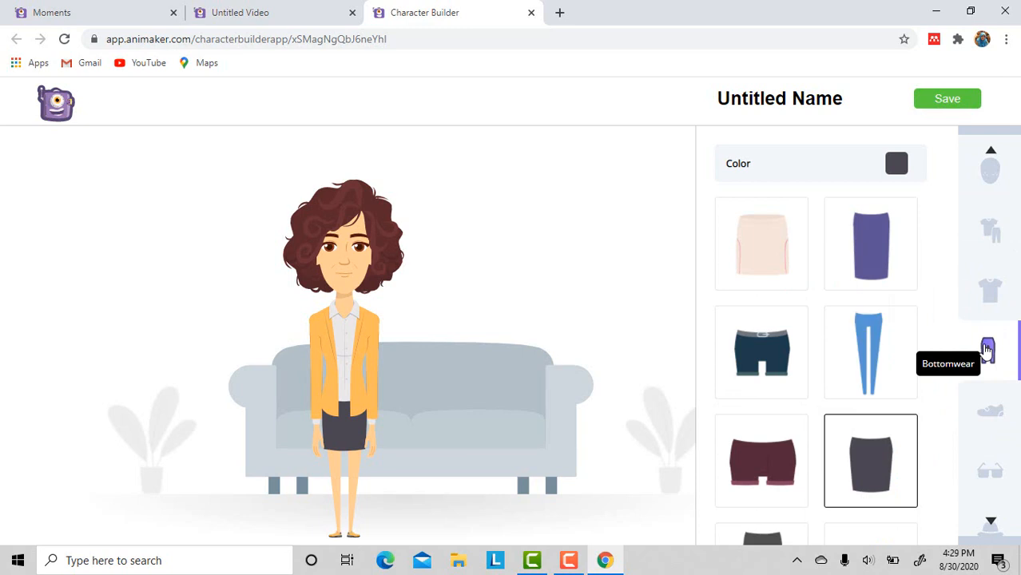
left_click(872, 257)
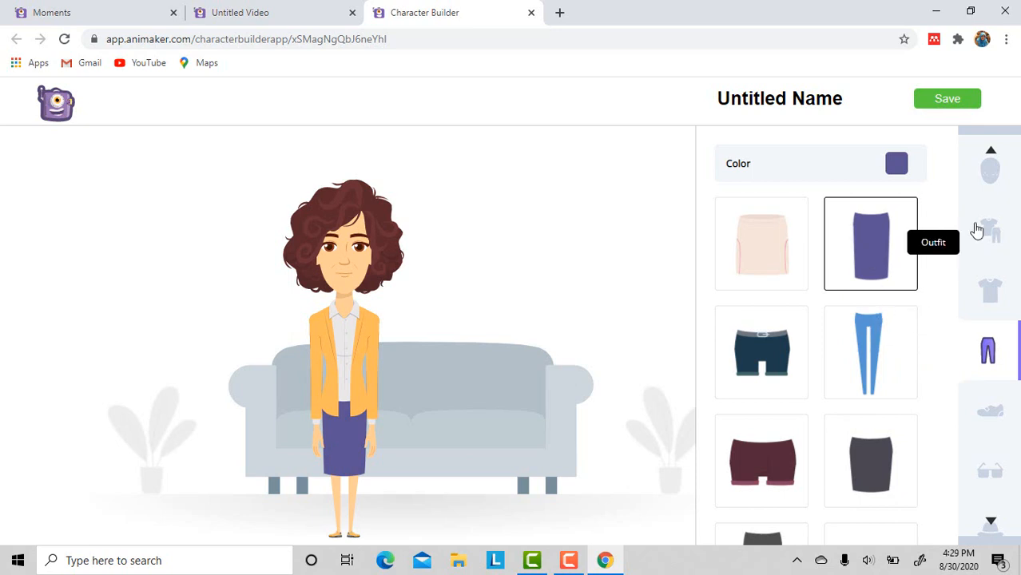
Try the coral flats, pink sneakers and pink heels on the character, and set the footwear to the purple wedge sandals.
left_click(989, 411)
scroll(937, 358, "up", 1)
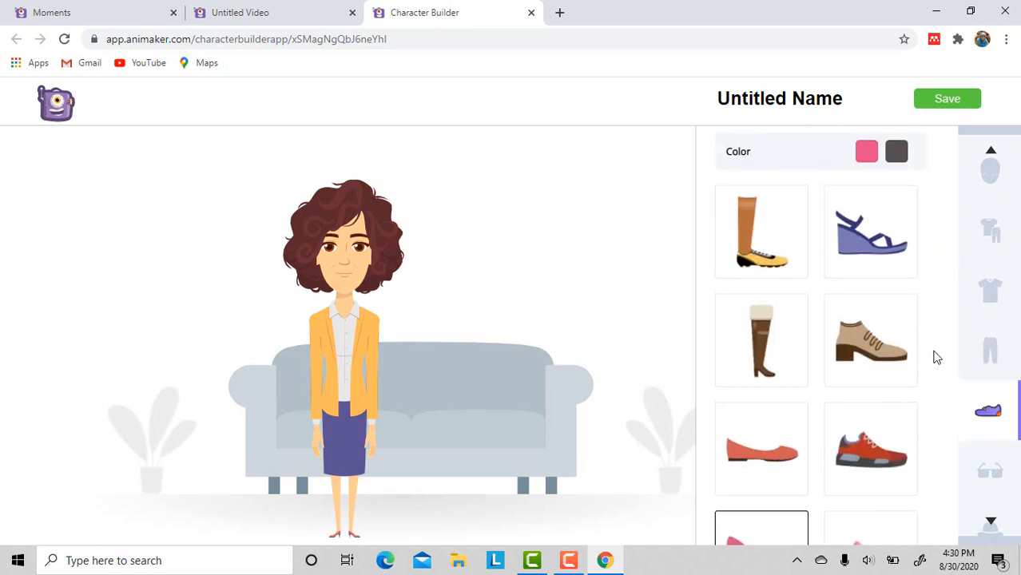
left_click(761, 449)
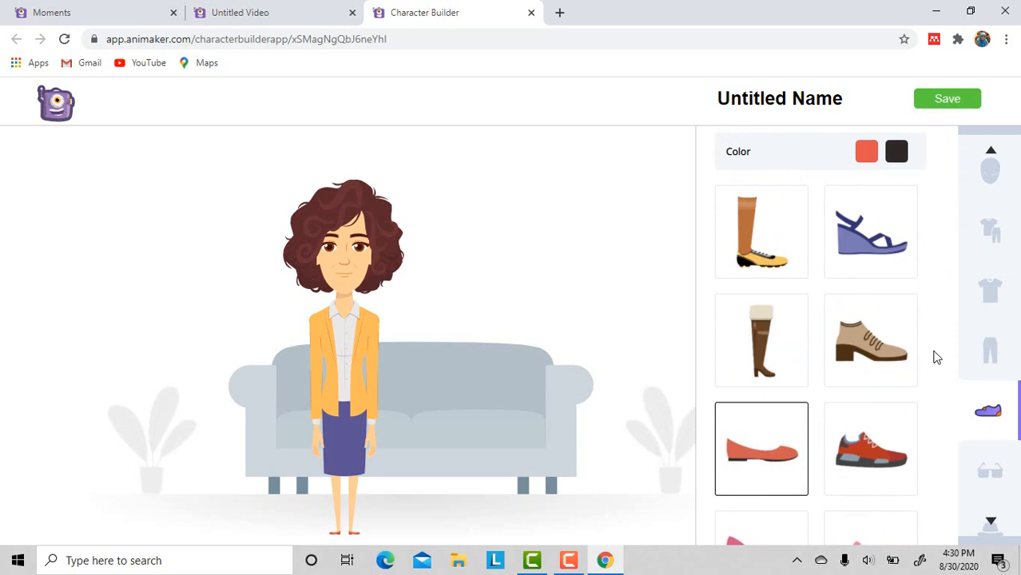
scroll(937, 357, "down", 2)
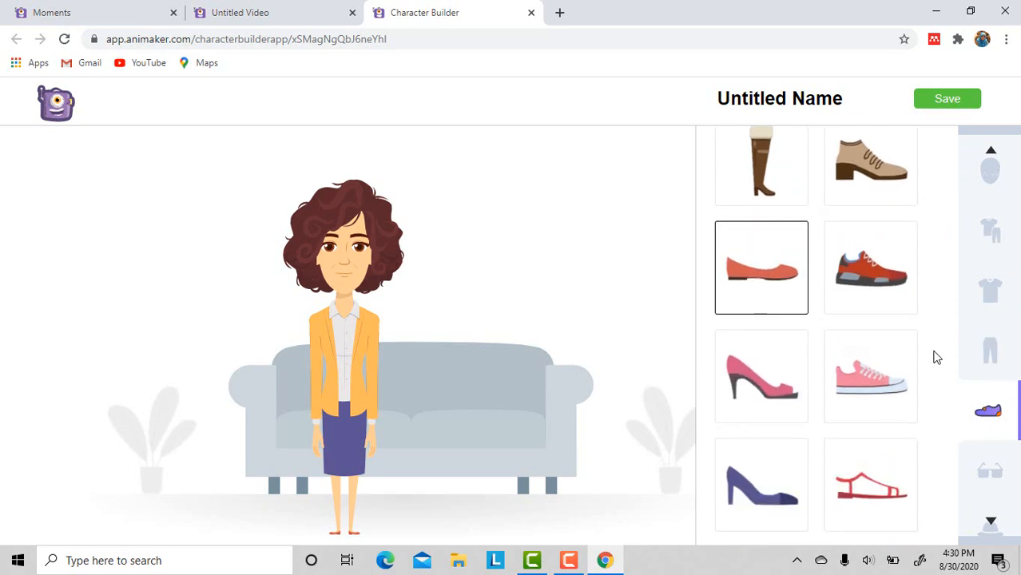
left_click(870, 375)
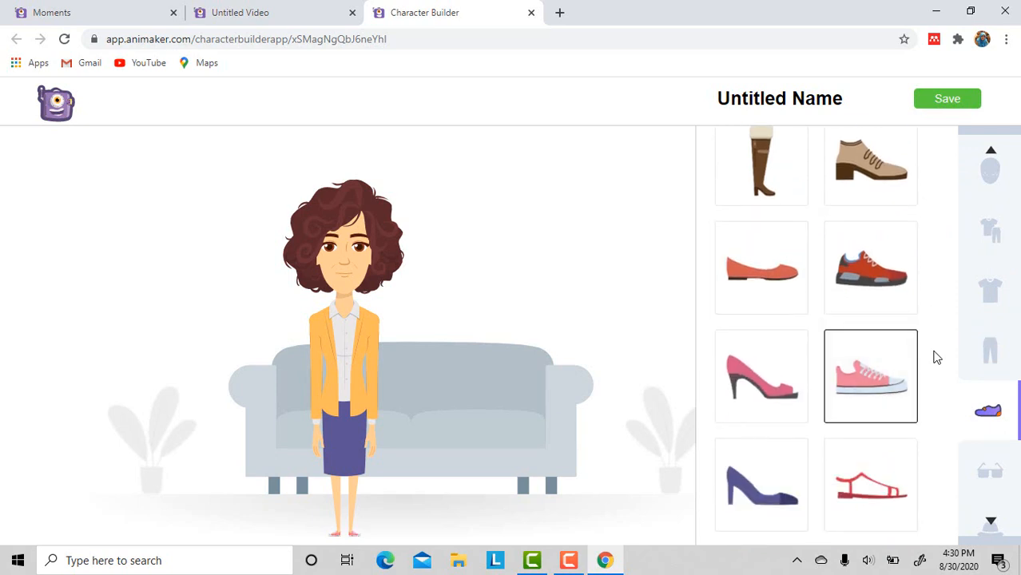
left_click(761, 375)
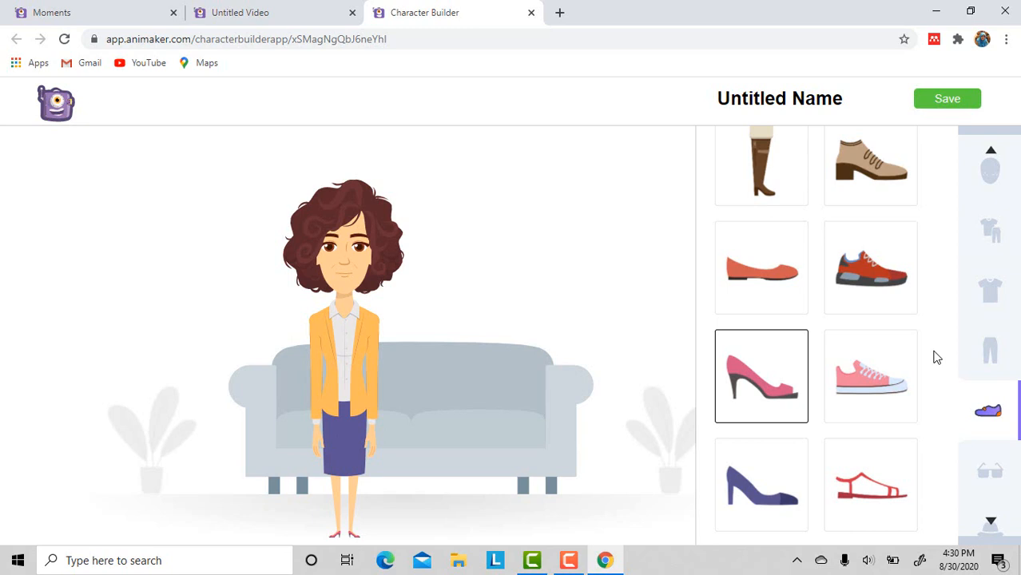
left_click(761, 267)
scroll(936, 357, "down", 5)
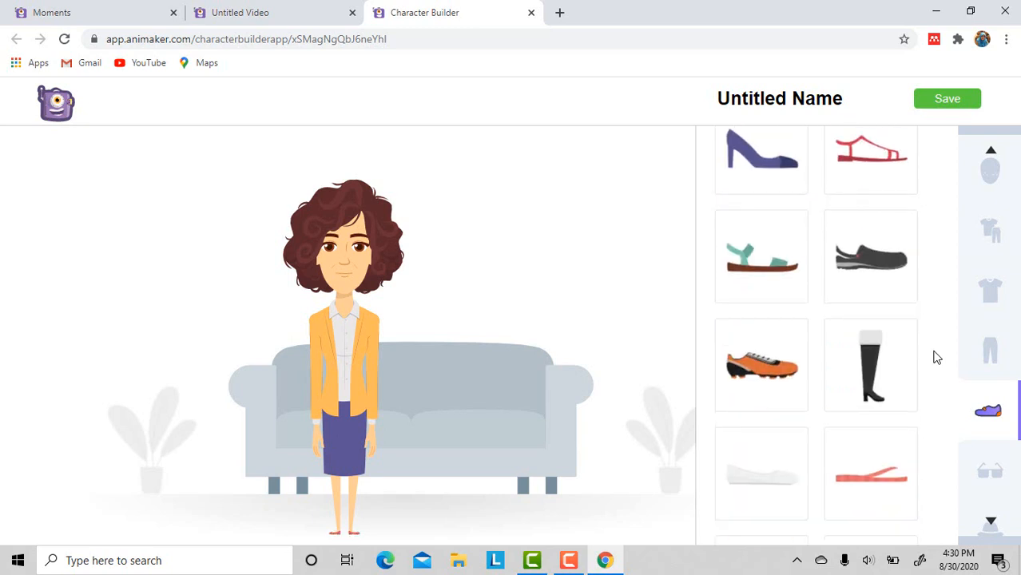
scroll(937, 357, "up", 6)
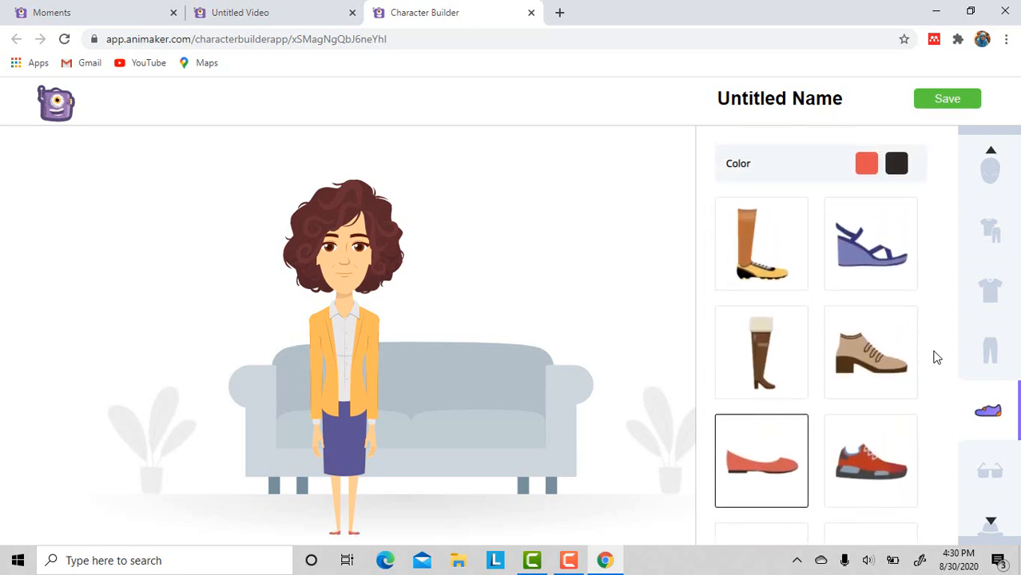
left_click(871, 243)
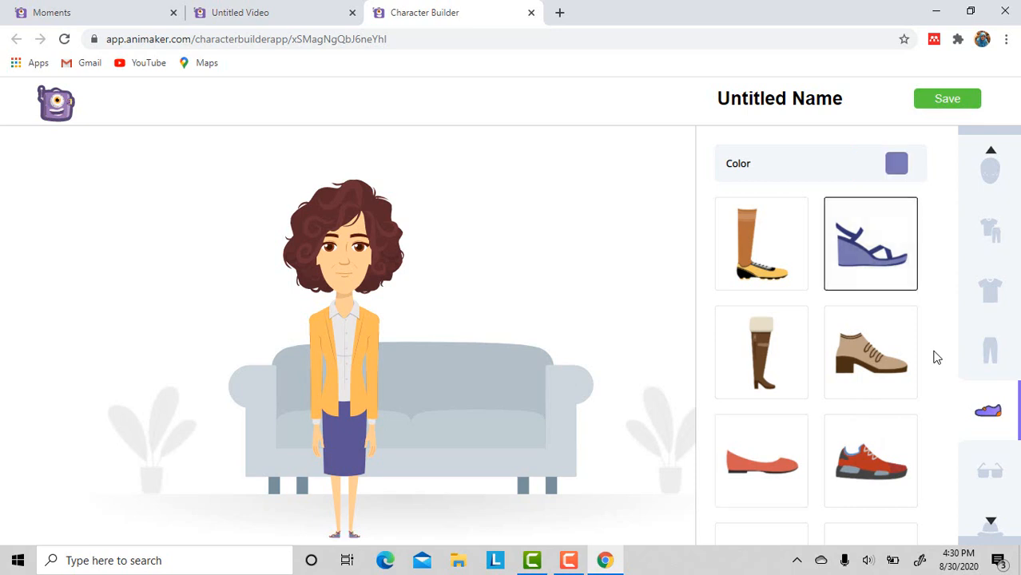
Look through the character's accessories, and give the character the necklace with purple drop beads.
left_click(990, 477)
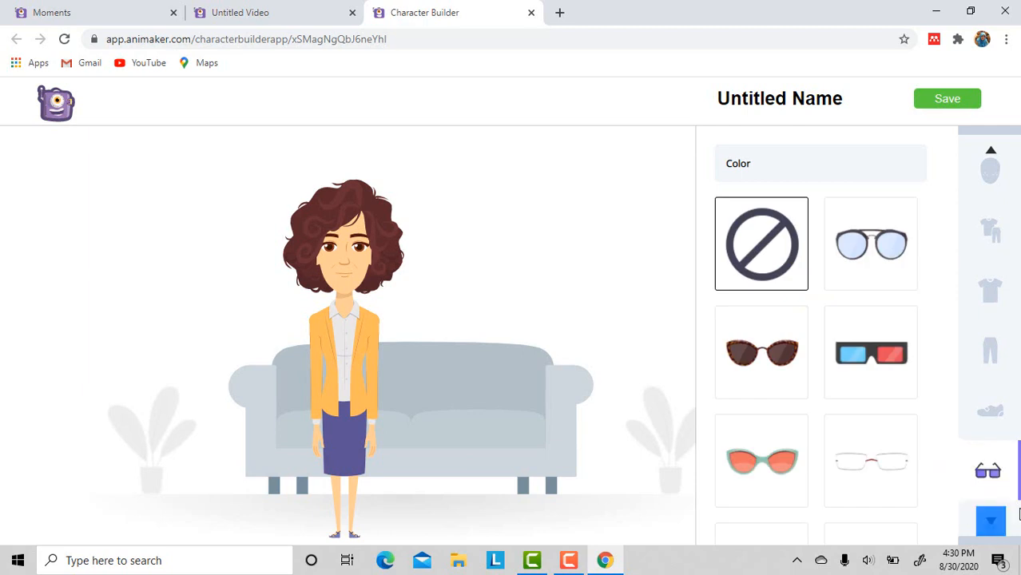
scroll(1020, 515, "down", 5)
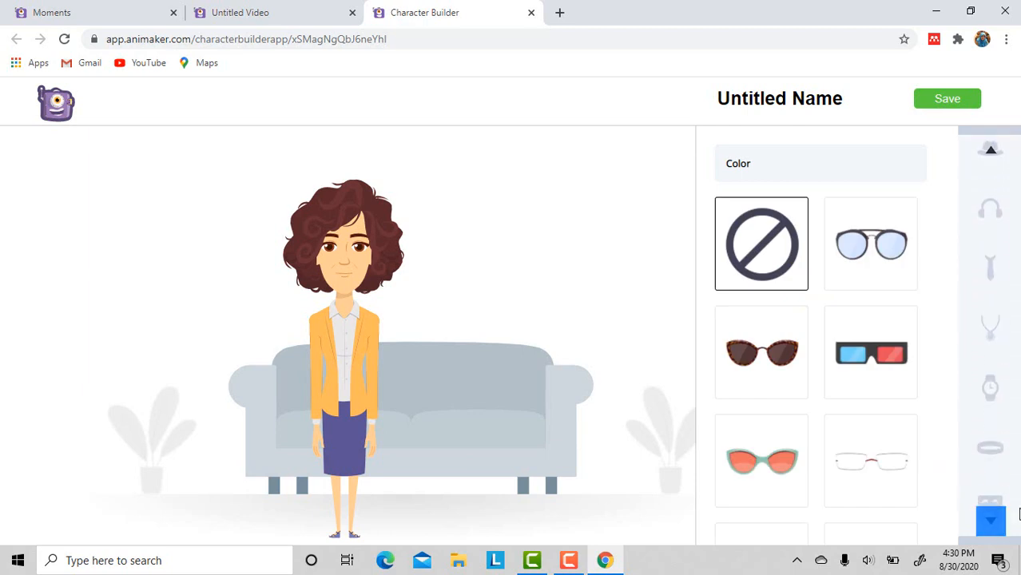
scroll(1019, 514, "down", 1)
left_click(991, 266)
right_click(990, 266)
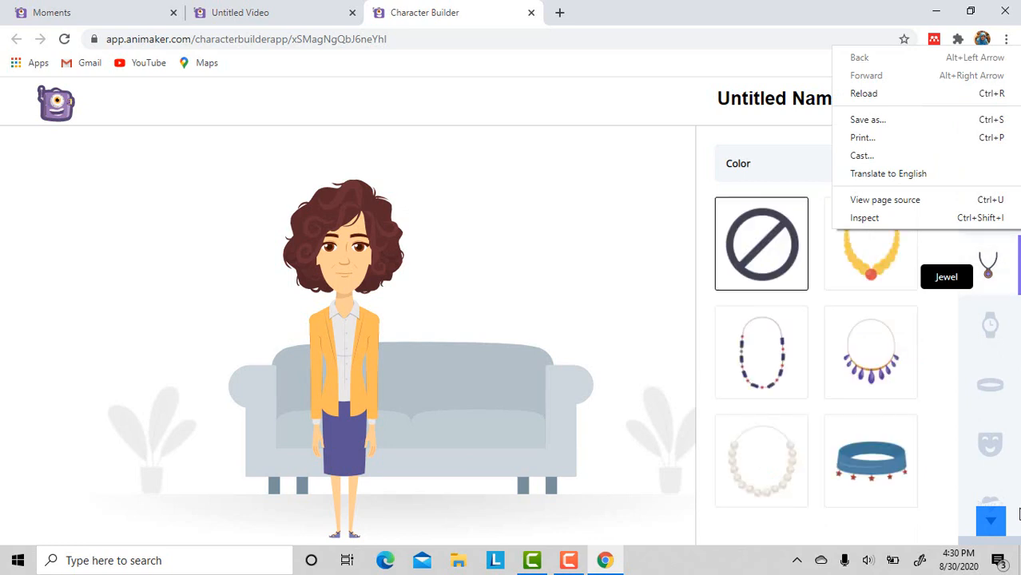
key("Escape")
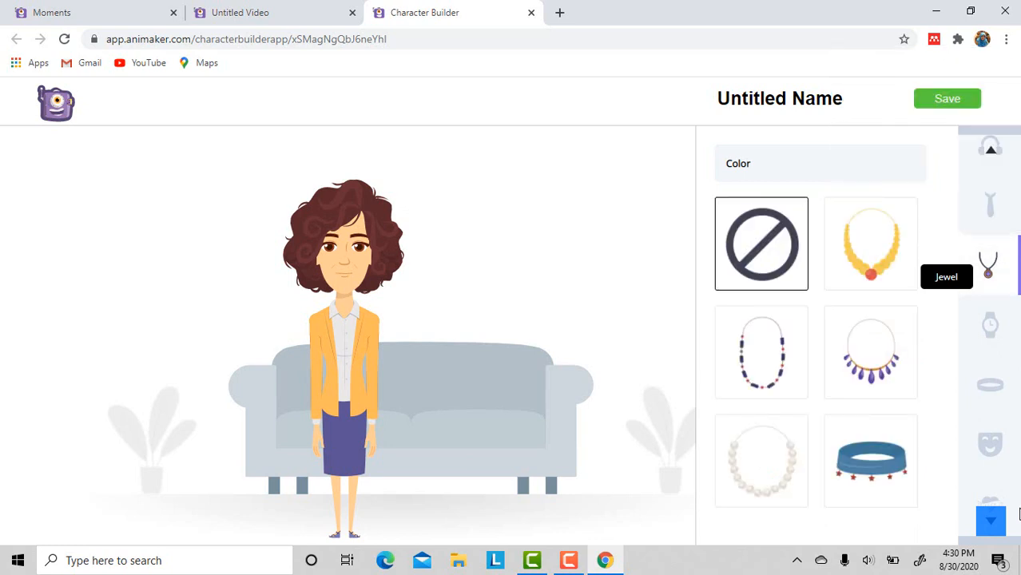
left_click(871, 352)
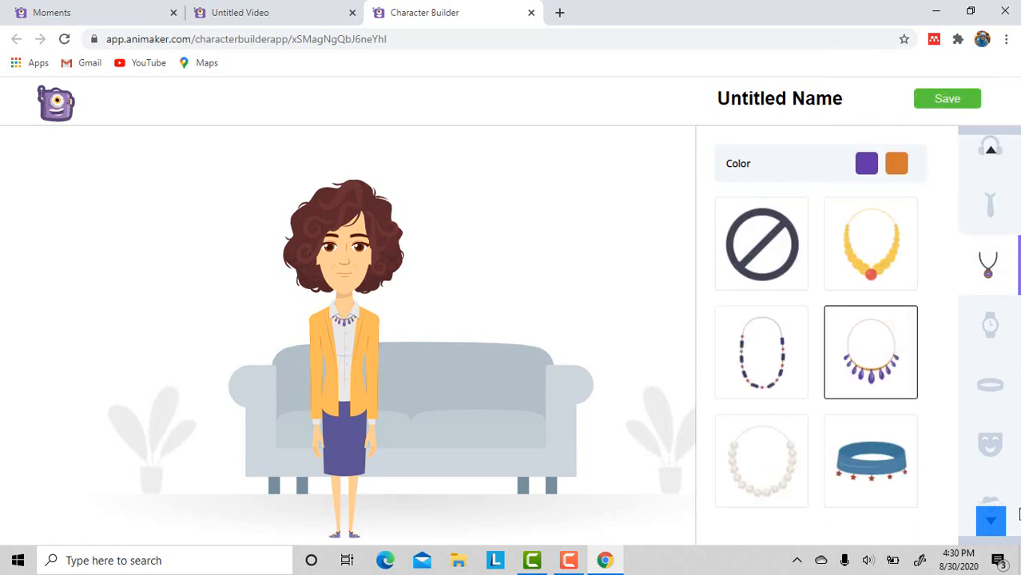
Try the frown-line styles on the character, and reset the frown lines to none.
scroll(1019, 514, "down", 1)
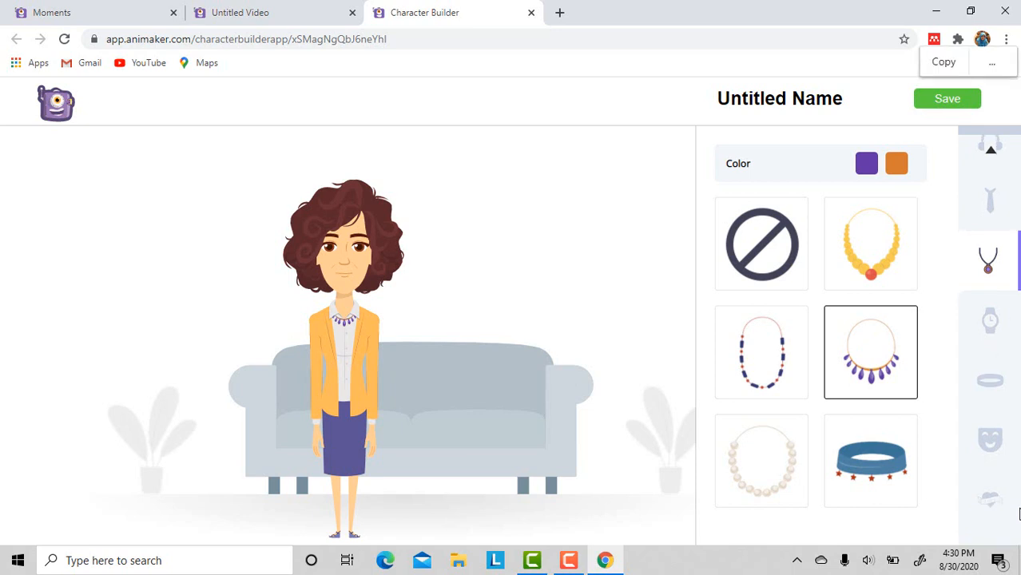
scroll(1020, 514, "down", 2)
scroll(1019, 514, "up", 1)
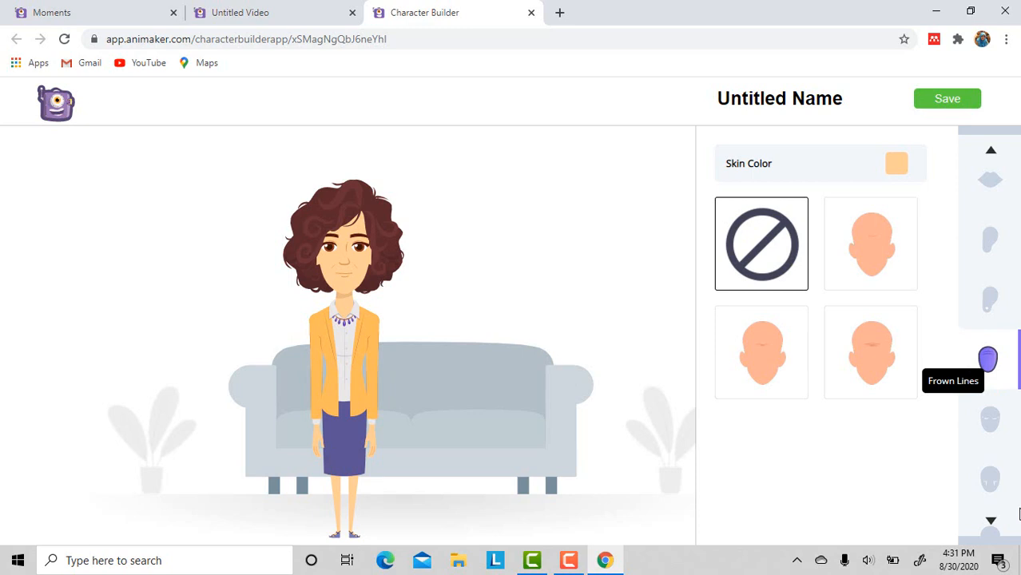
left_click(871, 352)
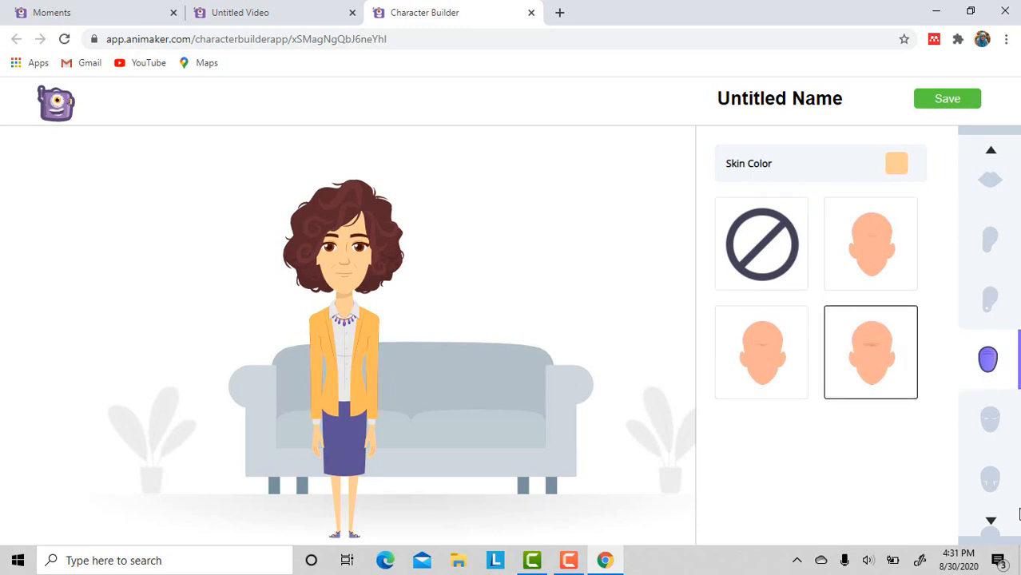
left_click(762, 352)
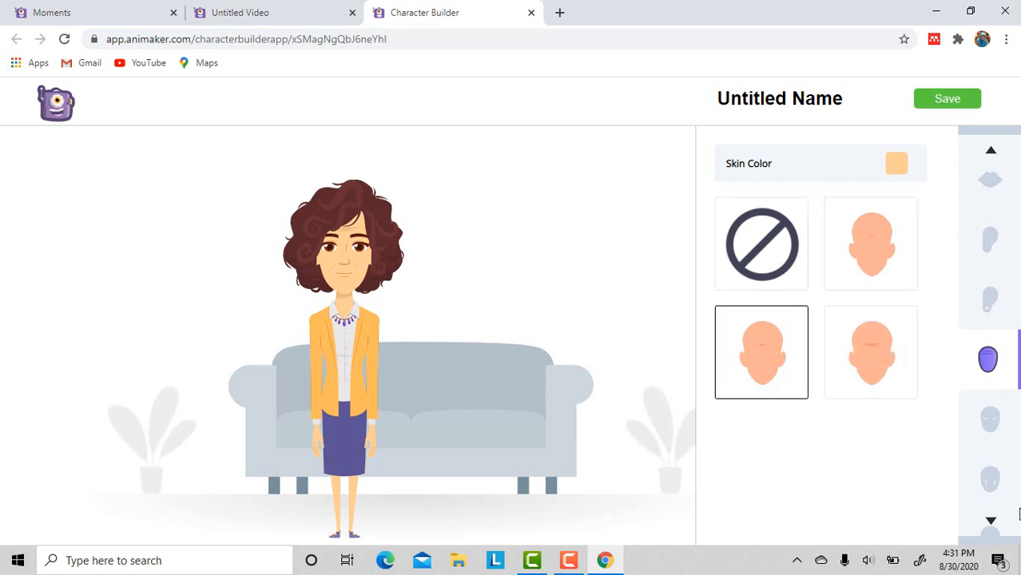
left_click(871, 243)
left_click(871, 352)
left_click(761, 244)
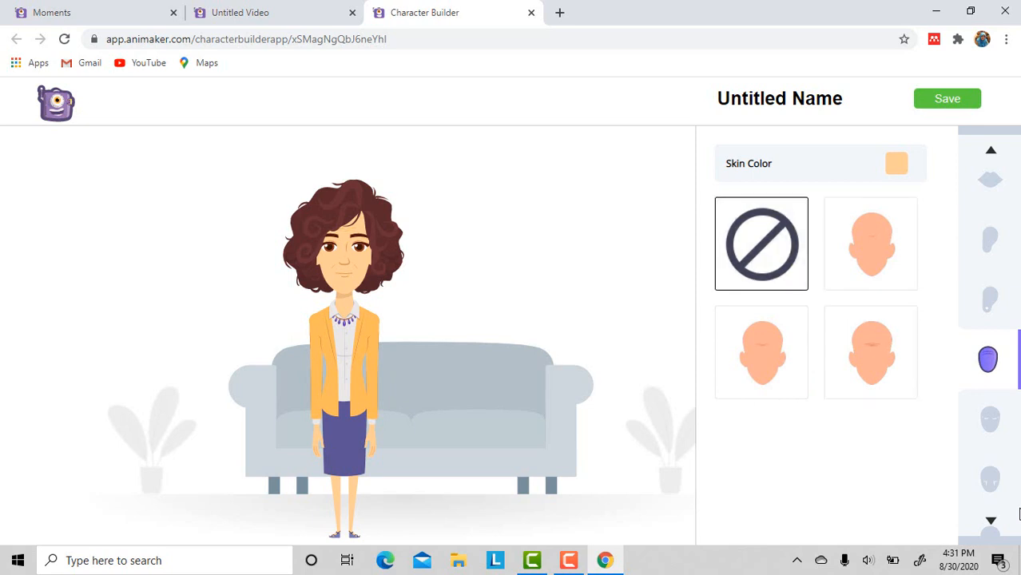
Name the custom character "Ibu Guru" and save it.
left_click(842, 98)
key("BackSpace")
key("BackSpace")
key("BackSpace")
key("BackSpace")
key("BackSpace")
key("BackSpace")
key("BackSpace")
key("BackSpace")
key("BackSpace")
key("BackSpace")
key("BackSpace")
key("BackSpace")
key("BackSpace")
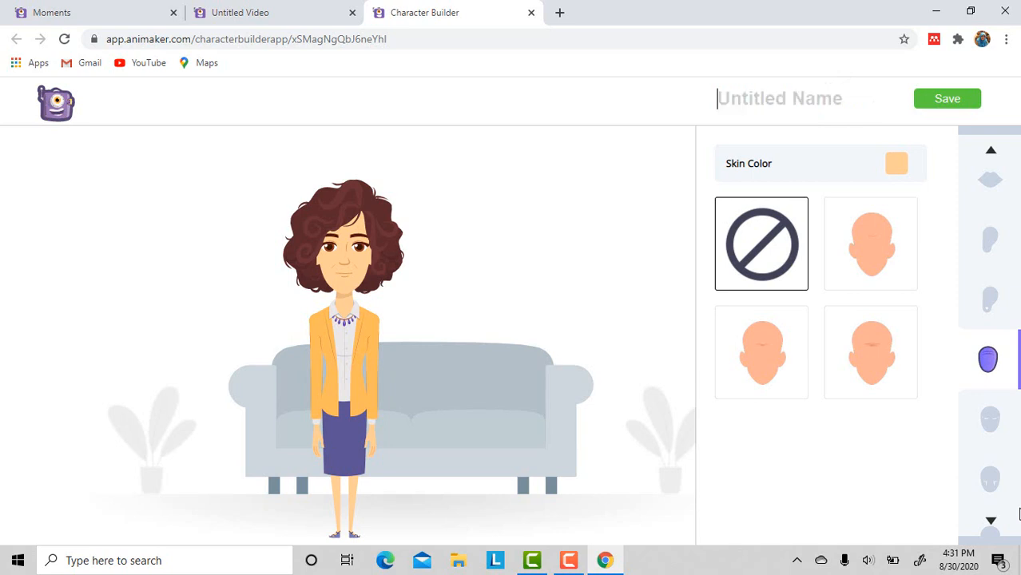
type("Ibu Guru")
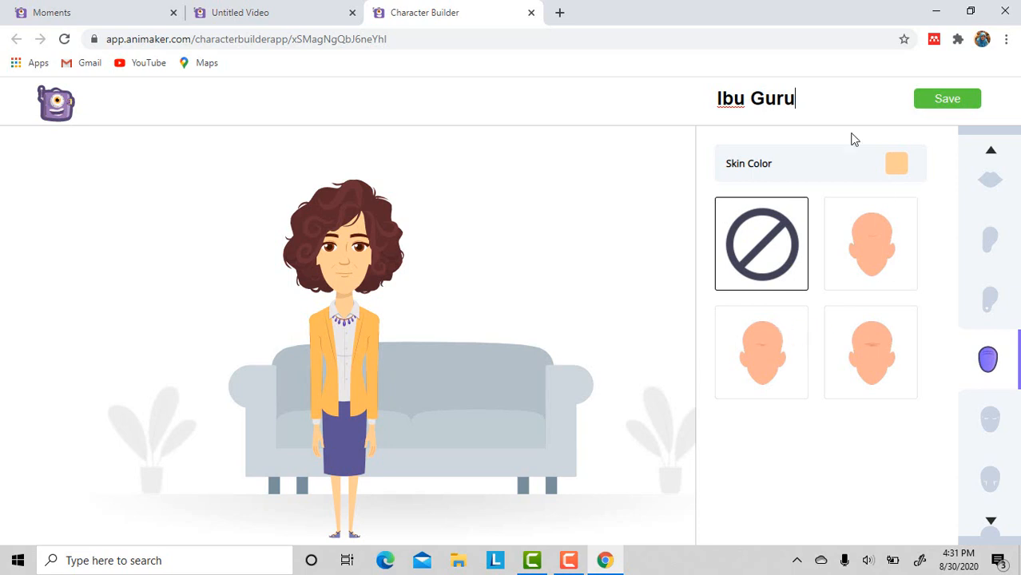
left_click(938, 106)
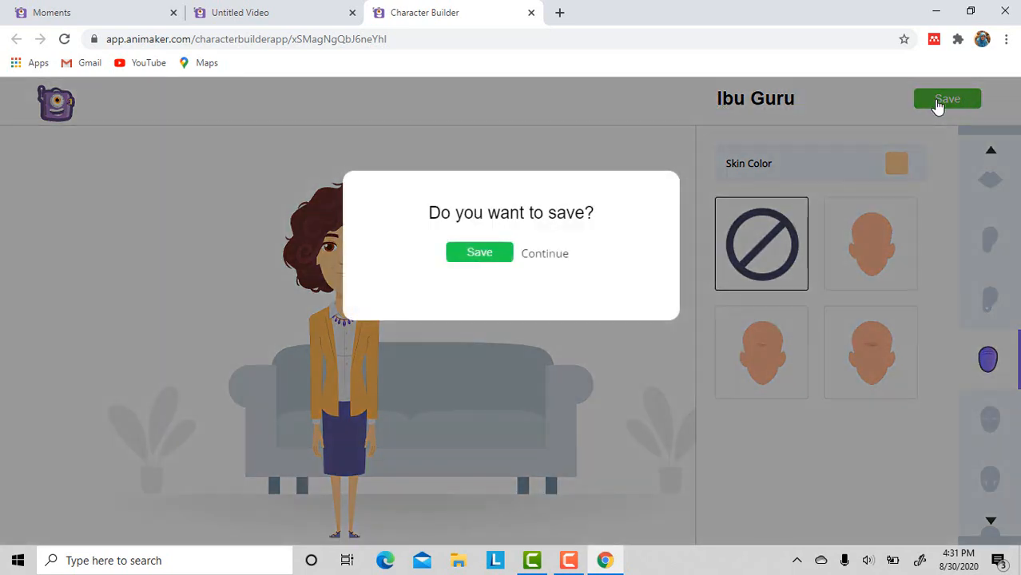
left_click(480, 253)
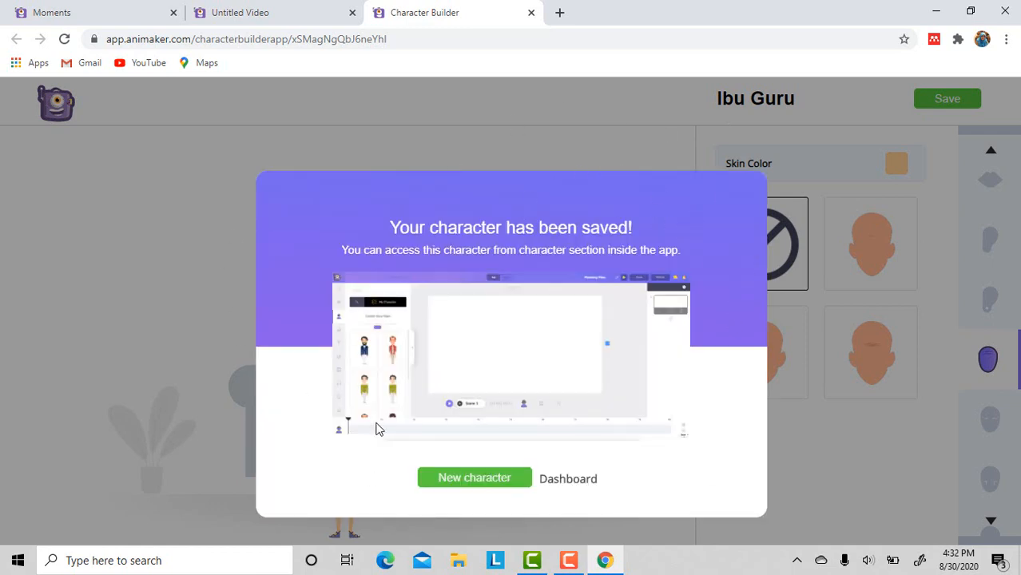
Close the character builder, reload the video project, and add the saved custom character to Scene 1.
left_click(507, 150)
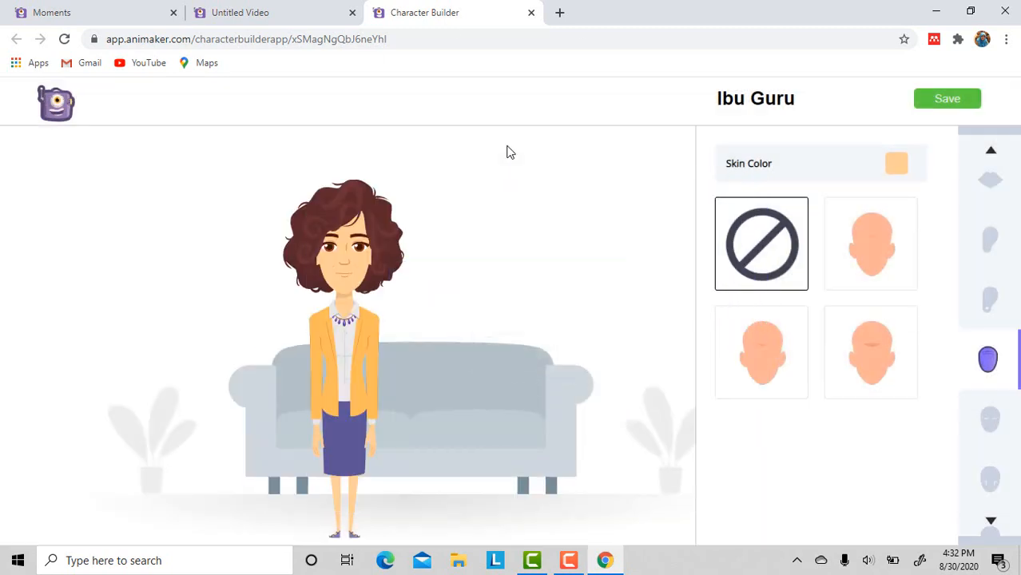
left_click(531, 13)
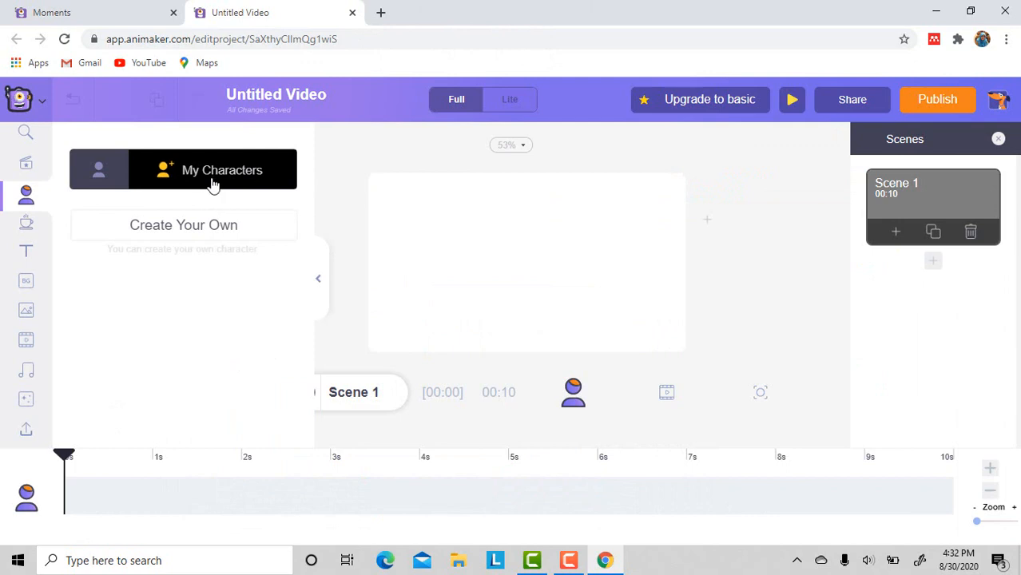
left_click(65, 39)
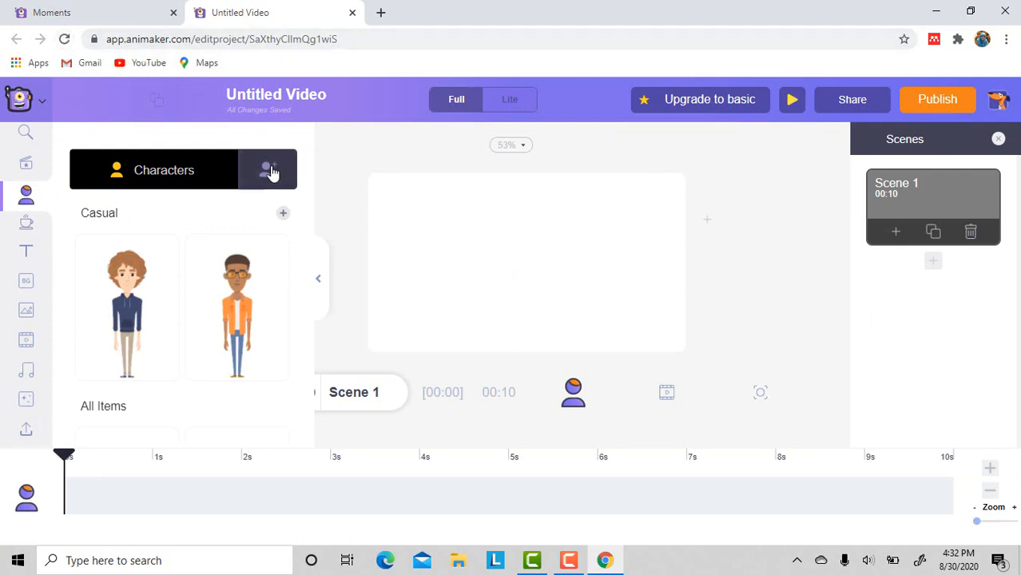
left_click(266, 182)
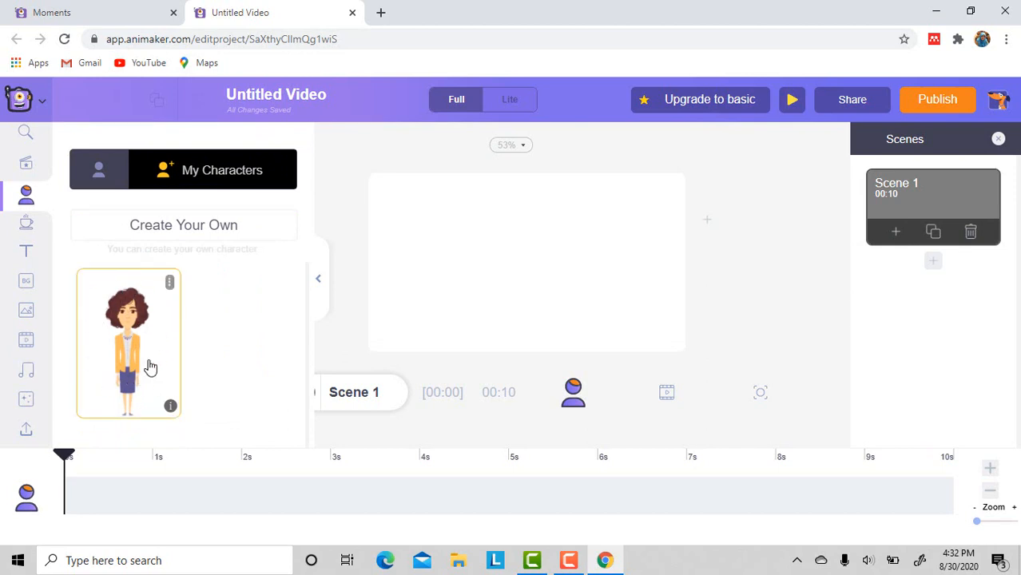
left_click(115, 377)
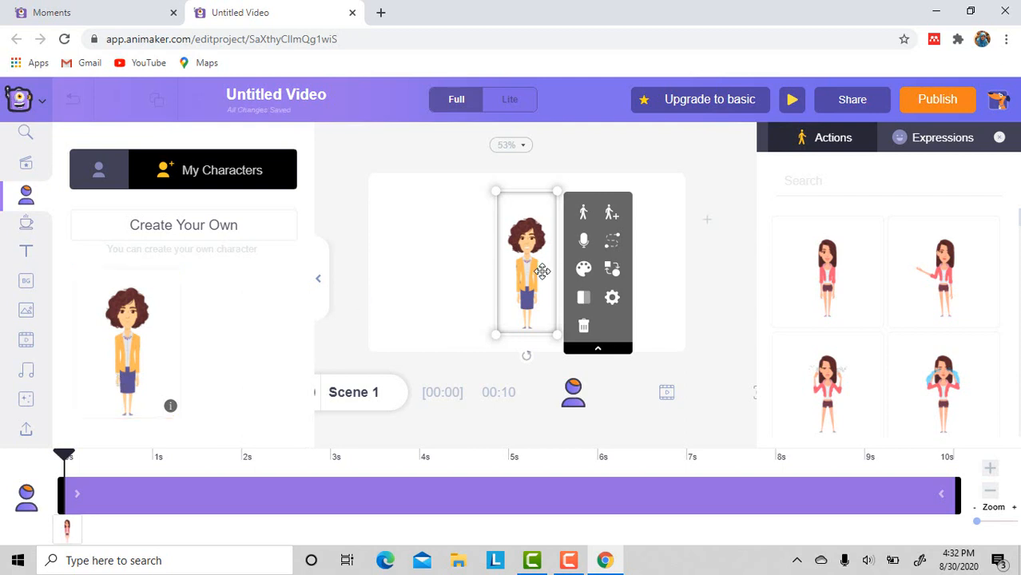
Move the character to the left side of the scene and enlarge it to nearly the full scene height.
left_click_drag(541, 271, 436, 272)
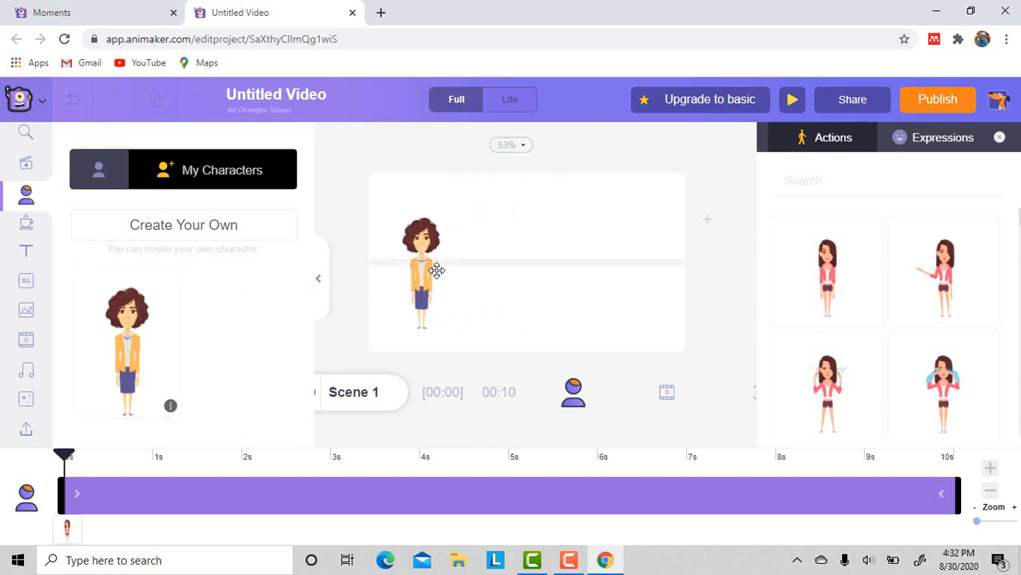
left_click_drag(448, 191, 502, 167)
left_click_drag(452, 224, 436, 295)
left_click_drag(370, 147, 366, 174)
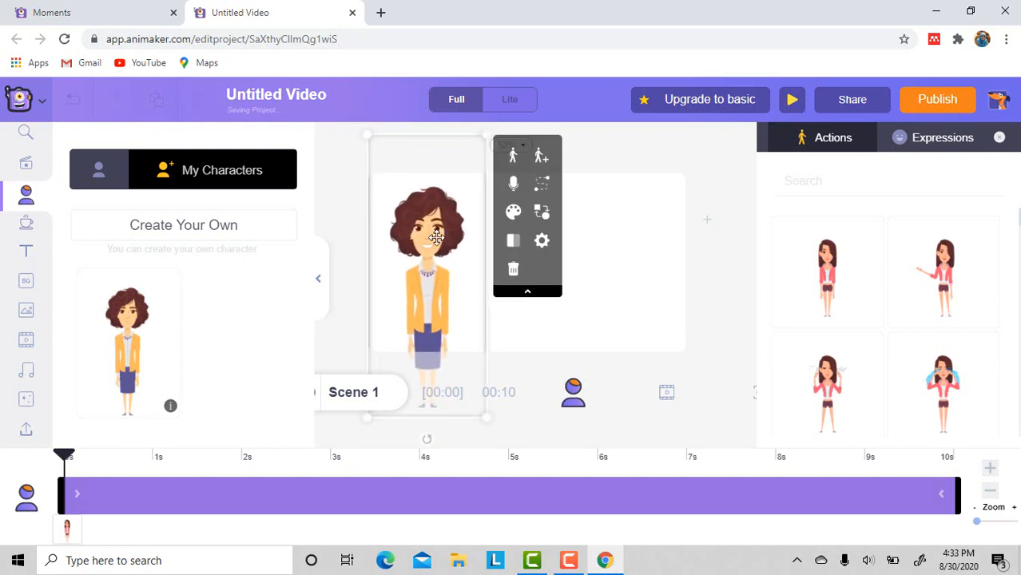
left_click_drag(365, 133, 393, 167)
left_click_drag(431, 259, 417, 212)
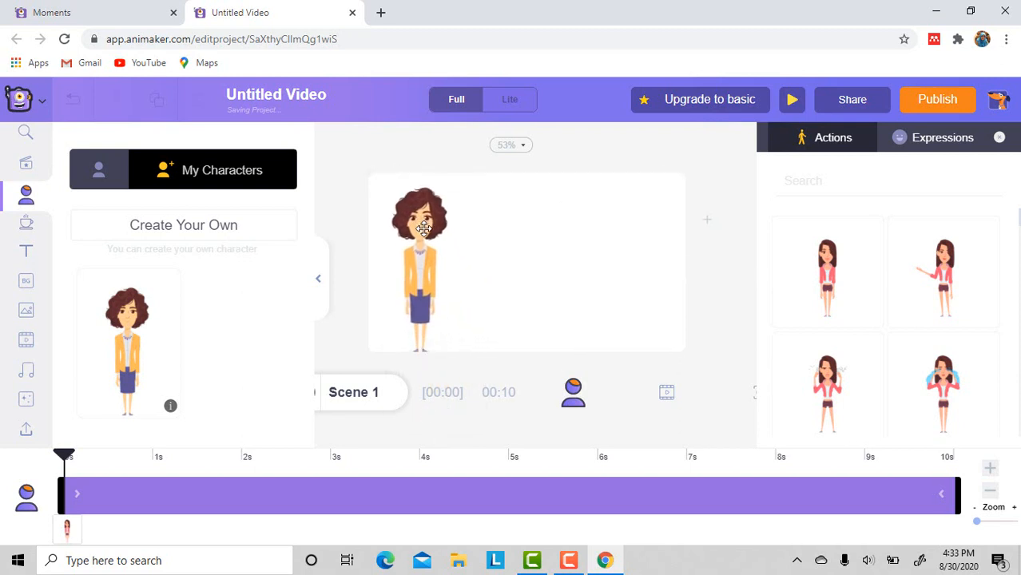
Browse the property library's Office category and add the tripod presentation screen to the scene.
left_click(24, 228)
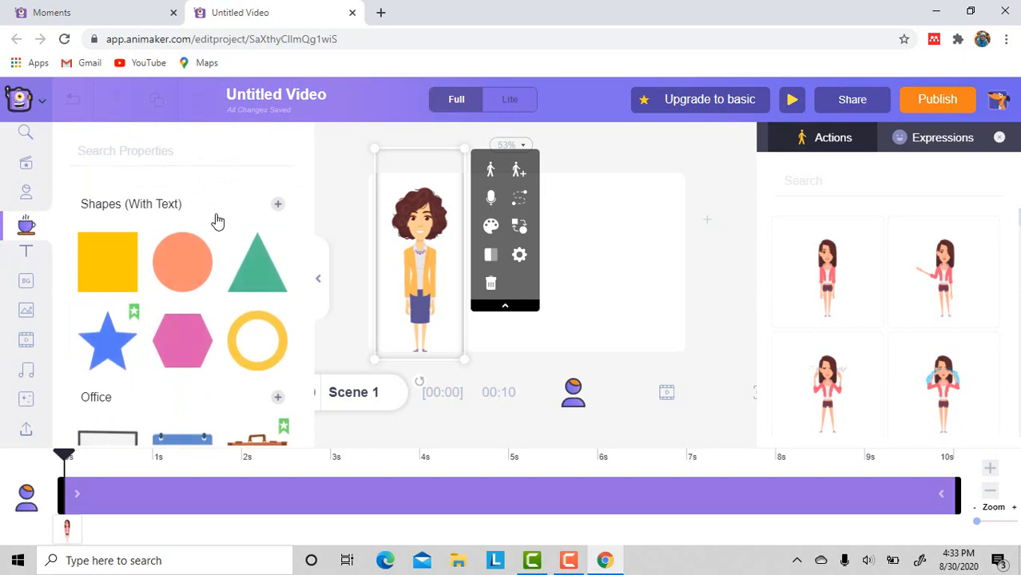
scroll(309, 274, "up", 15)
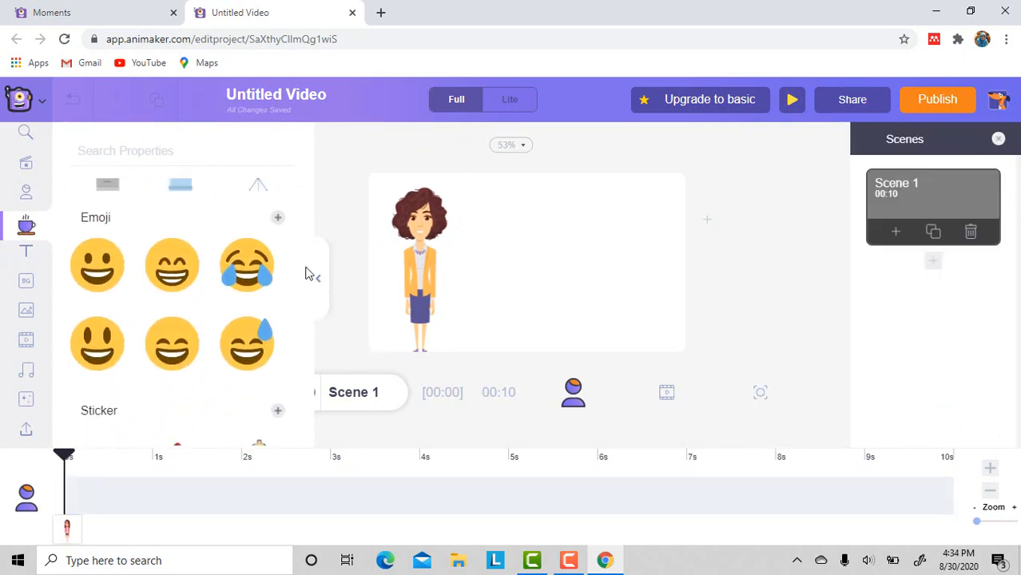
scroll(306, 274, "down", 4)
scroll(306, 274, "up", 4)
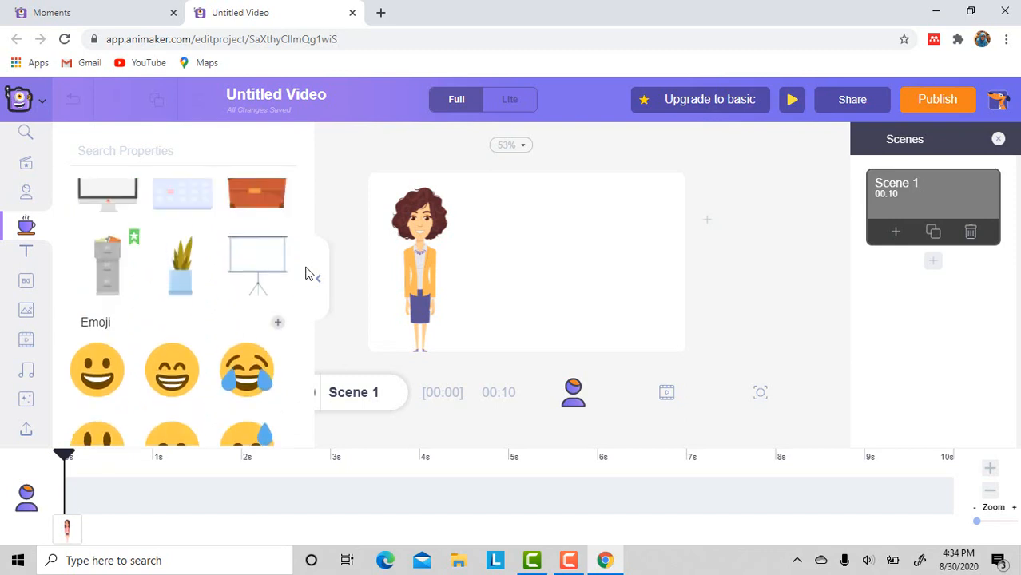
scroll(306, 274, "down", 1)
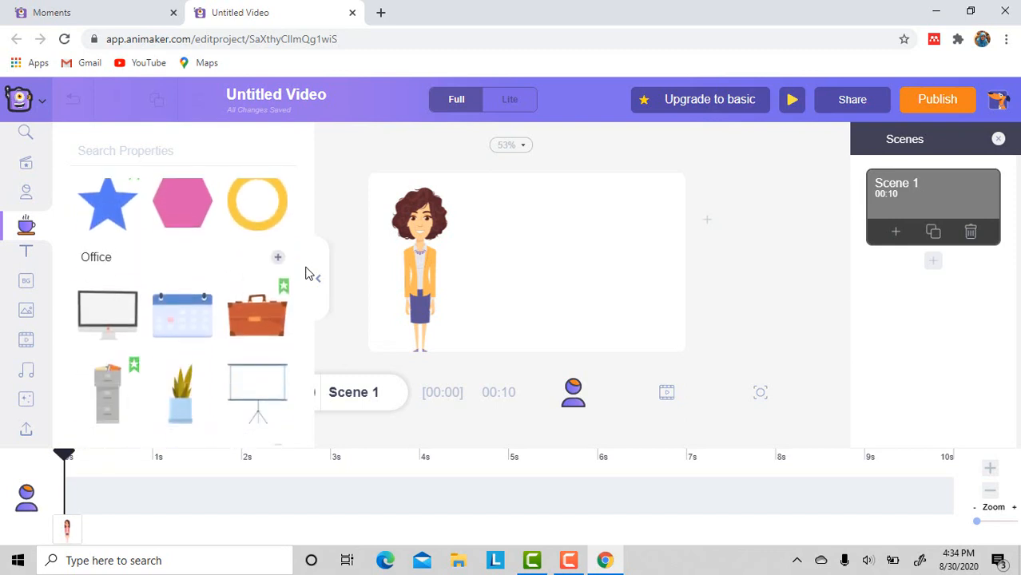
left_click(278, 257)
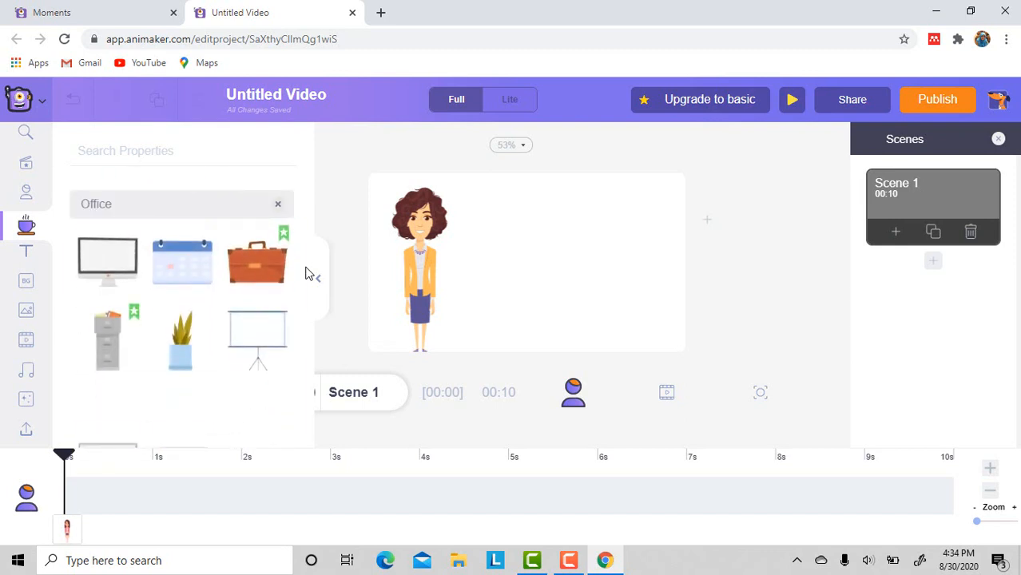
scroll(309, 274, "down", 3)
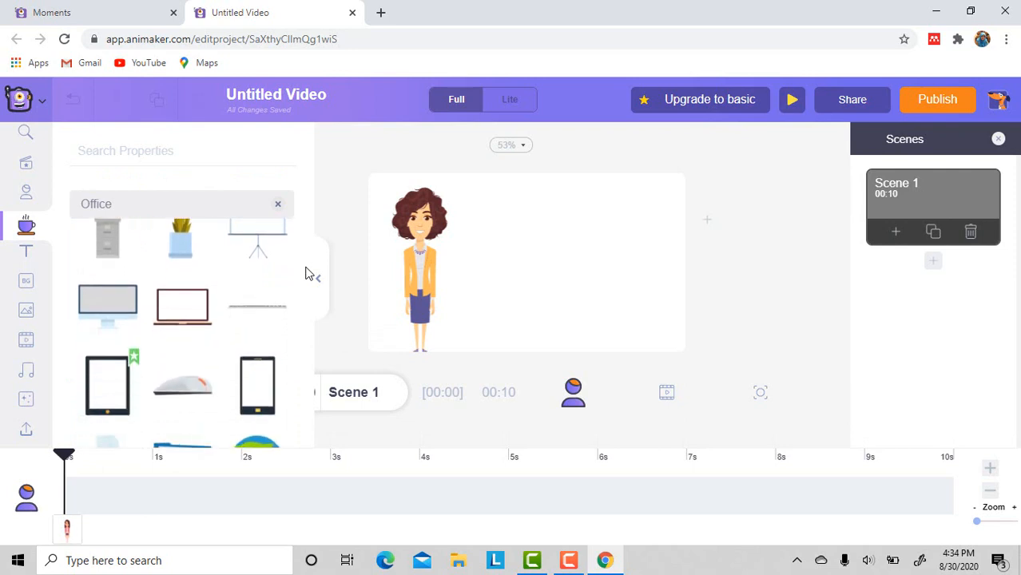
scroll(306, 274, "down", 1)
scroll(306, 274, "up", 3)
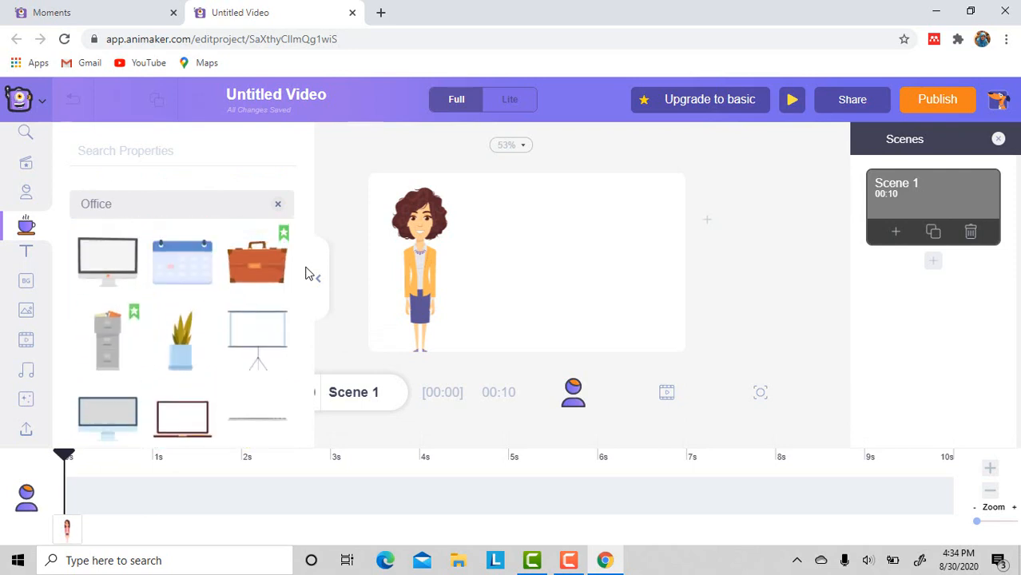
left_click(257, 341)
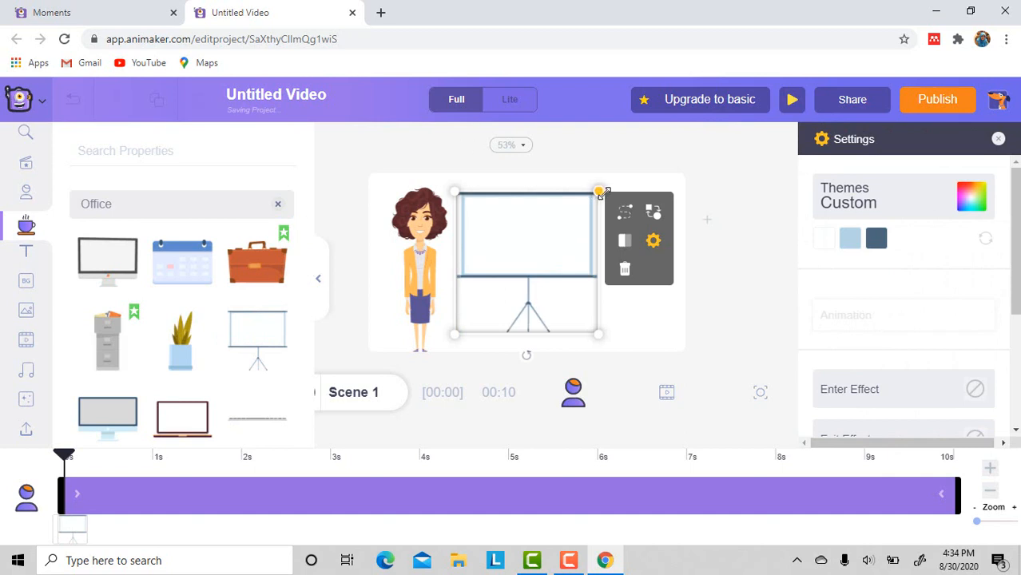
Enlarge the presentation screen beside the character, and shift both down so their lower parts extend below the scene.
left_click_drag(604, 194, 664, 192)
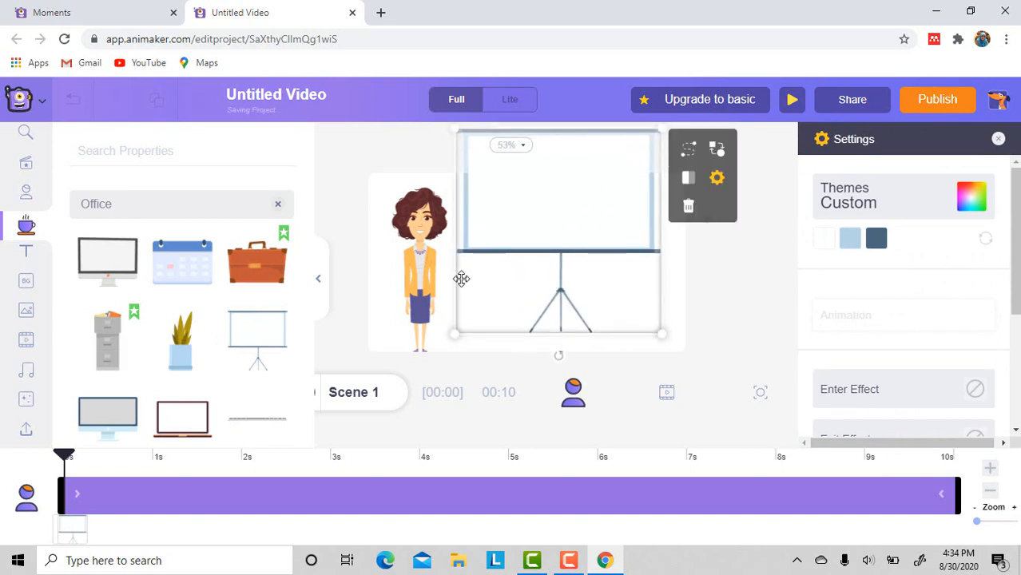
left_click_drag(420, 270, 405, 326)
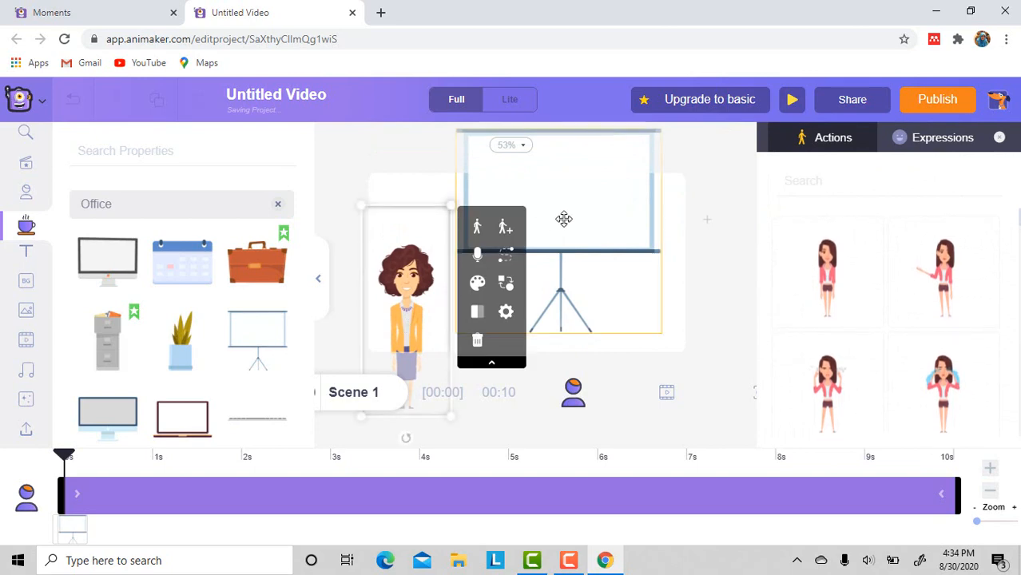
left_click_drag(564, 219, 565, 282)
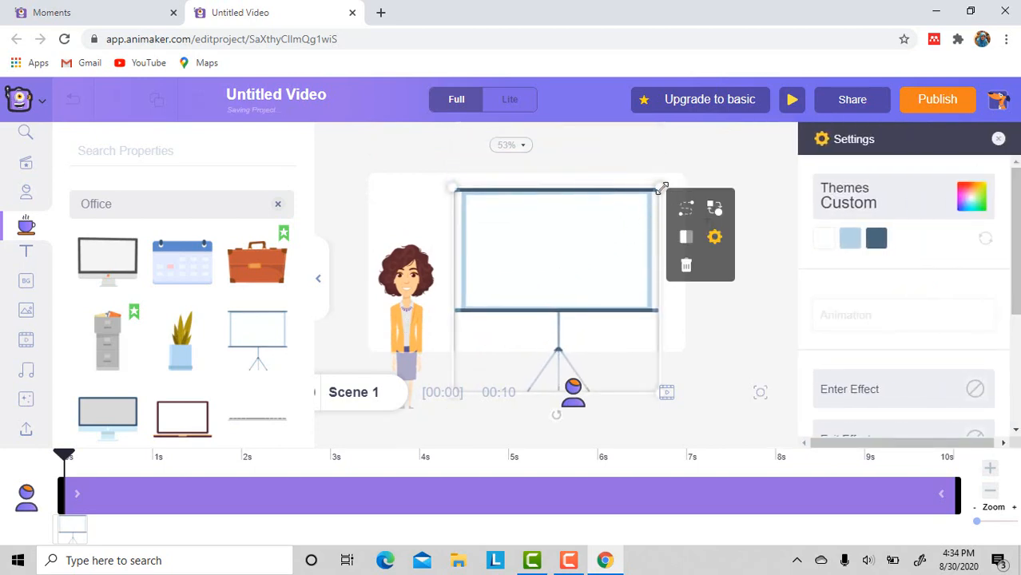
mouse_move(661, 187)
left_mouse_down()
mouse_move(702, 216)
mouse_move(667, 178)
left_mouse_up()
left_click_drag(600, 225, 609, 235)
Enlarge the character so its legs extend below the scene, and move the presentation screen up and left to overlap it.
left_click_drag(408, 302, 421, 253)
left_click_drag(378, 185, 342, 176)
left_click_drag(398, 211, 422, 262)
left_click(574, 281)
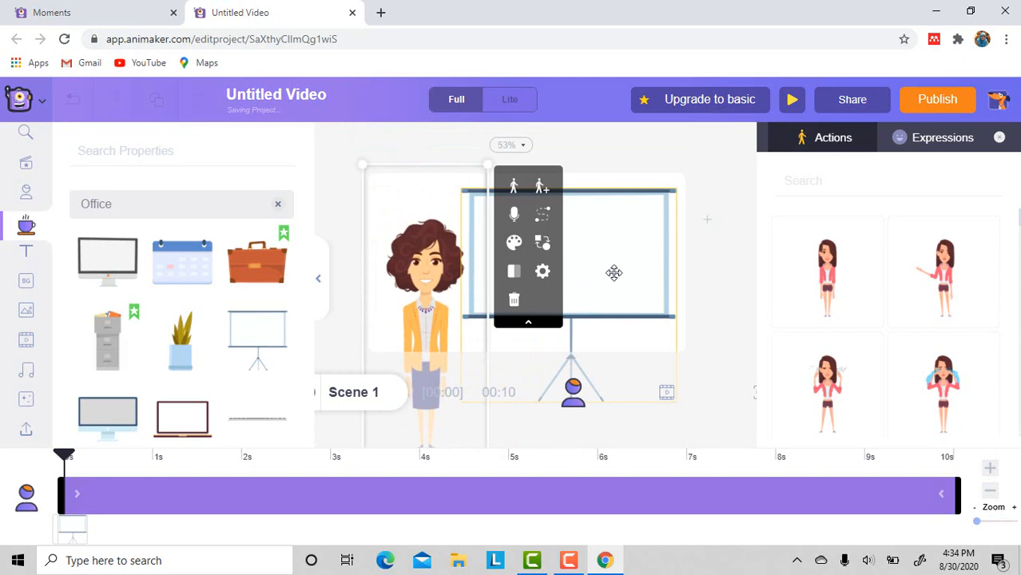
left_click_drag(613, 272, 588, 259)
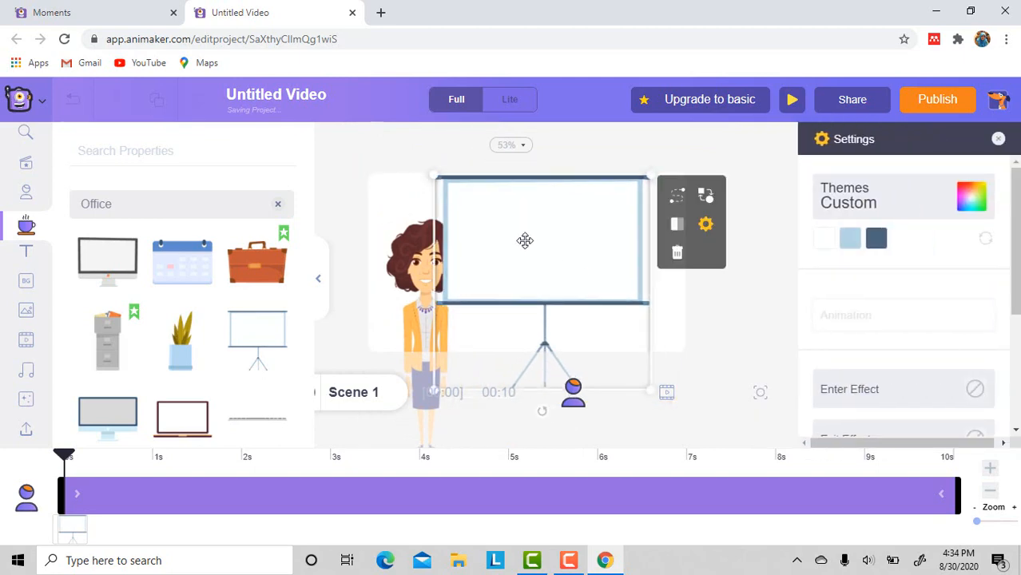
Send the presentation screen behind the character, and shrink and raise the character so it overlaps the screen's left edge.
right_click(525, 241)
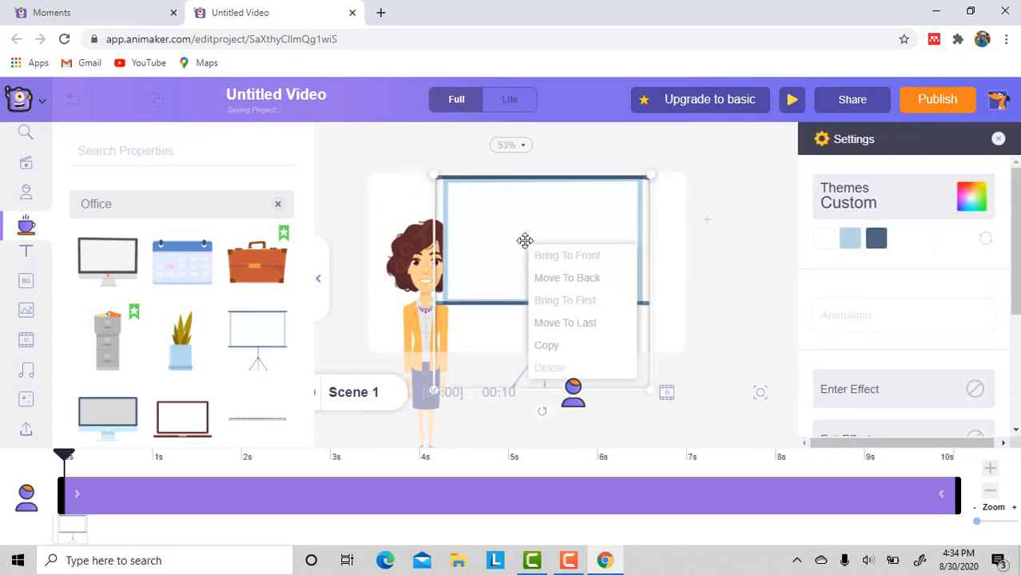
left_click(559, 285)
left_click(417, 268)
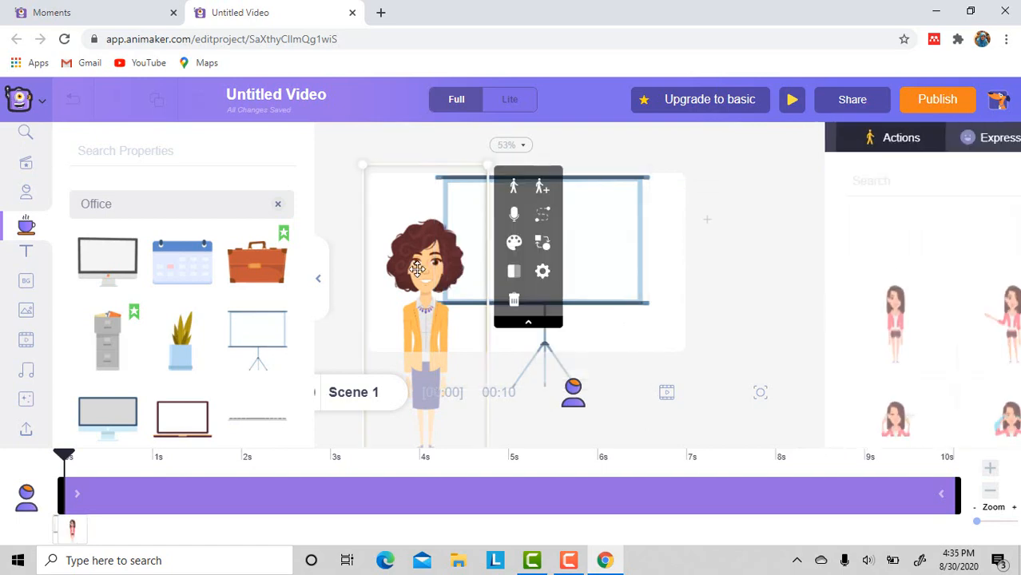
left_click_drag(417, 269, 426, 243)
left_click_drag(487, 157, 472, 191)
left_click_drag(427, 239, 424, 227)
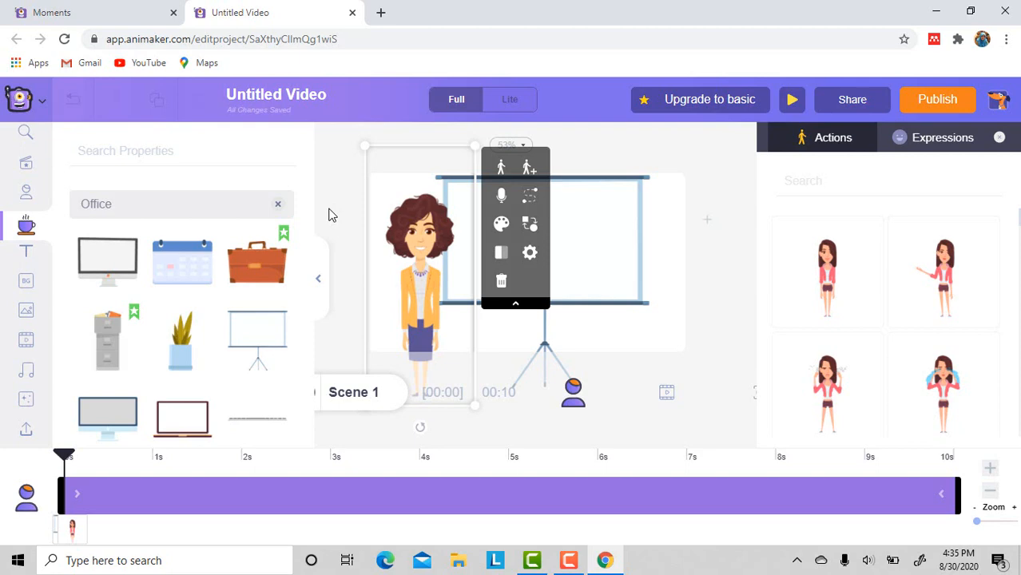
Look through the text presets and add a subheading to the scene.
left_click(21, 259)
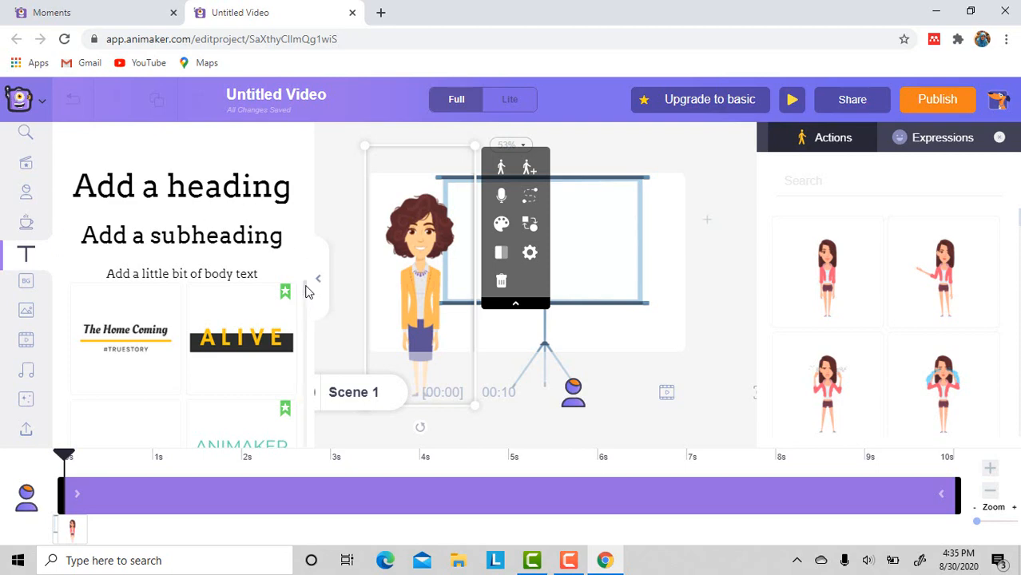
scroll(309, 292, "down", 10)
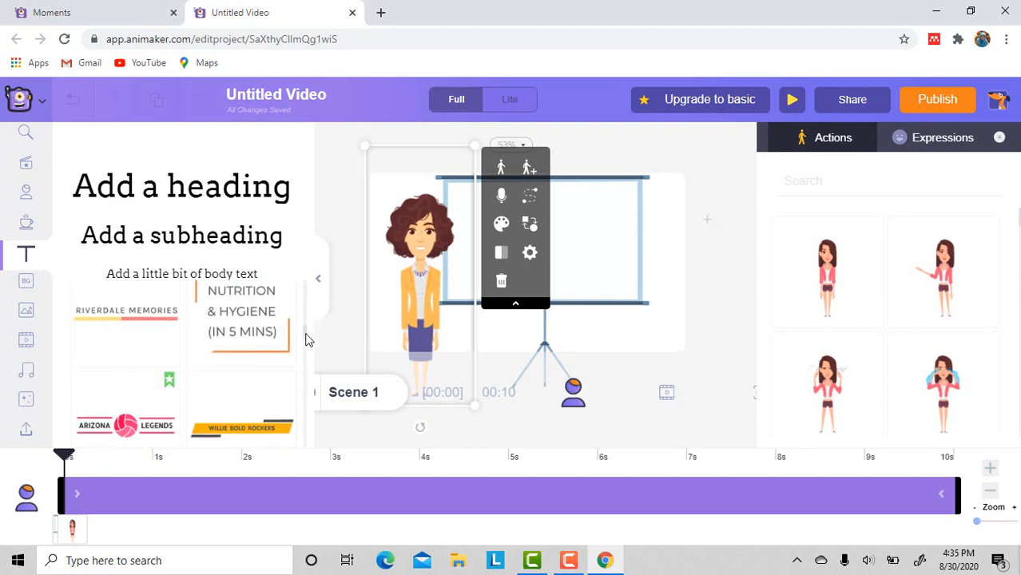
scroll(309, 339, "down", 10)
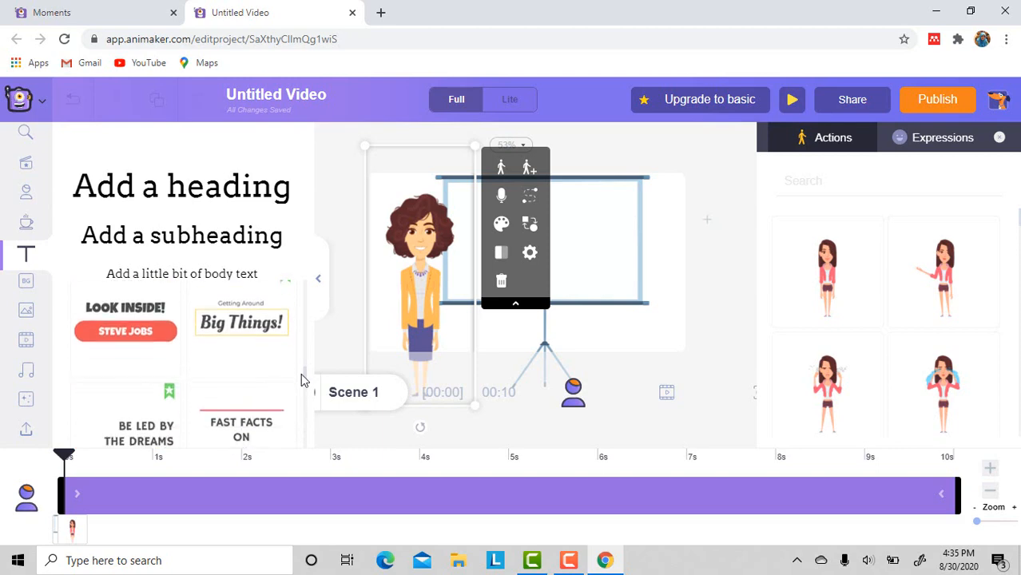
scroll(301, 373, "down", 10)
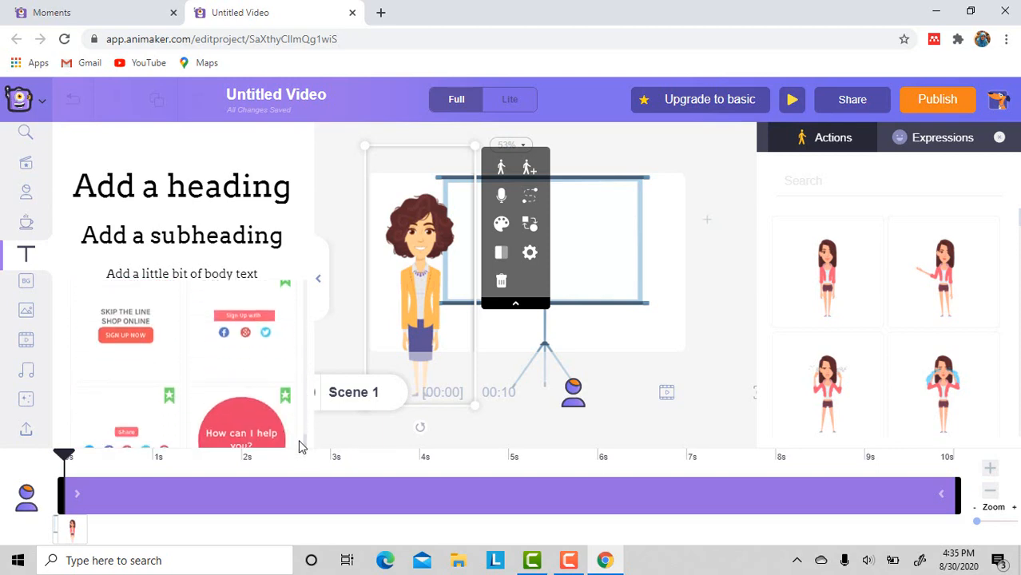
left_click_drag(300, 448, 309, 257)
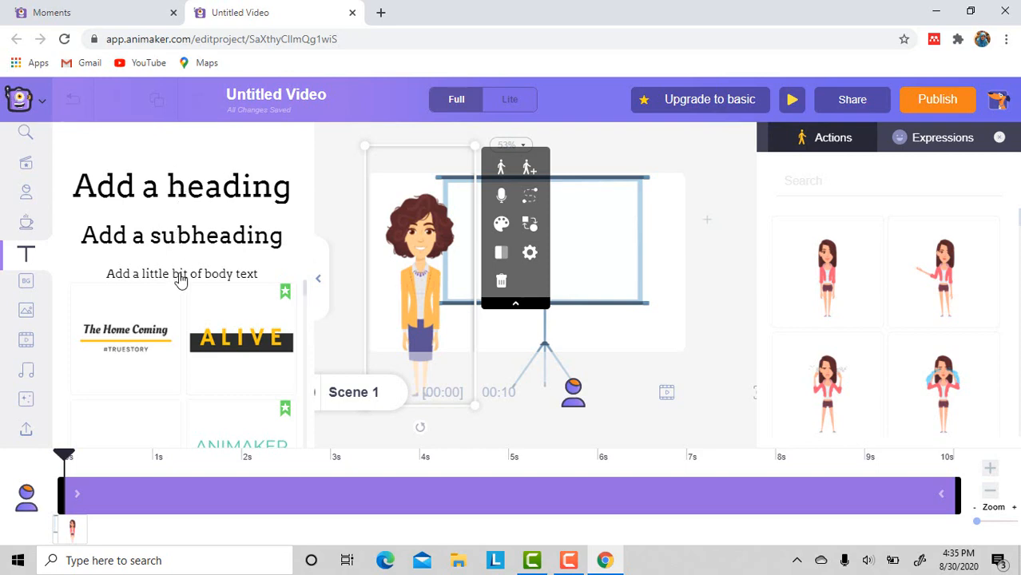
left_click(189, 244)
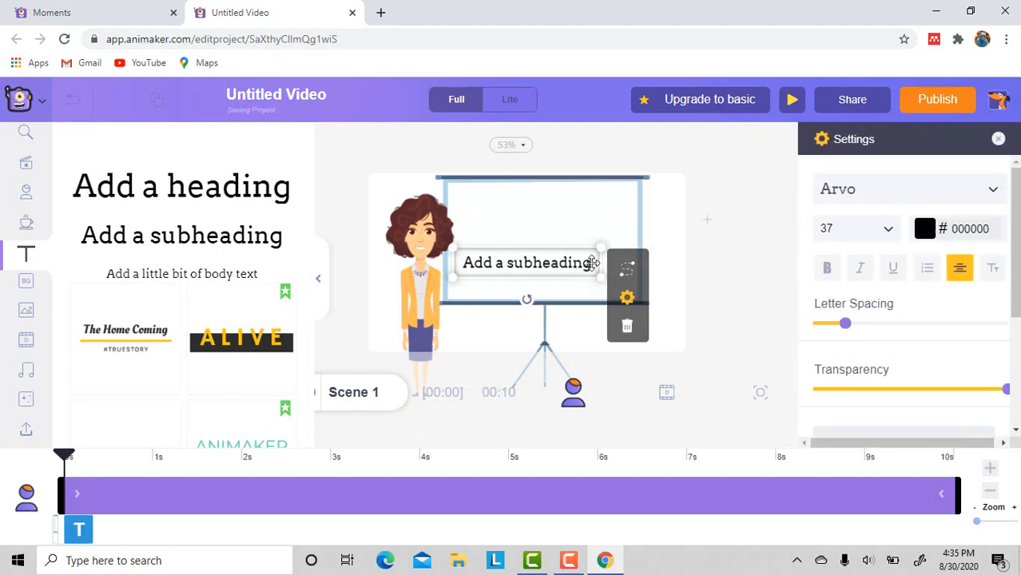
Replace the subheading's placeholder text with "Tutorial Animaker".
double_click(592, 263)
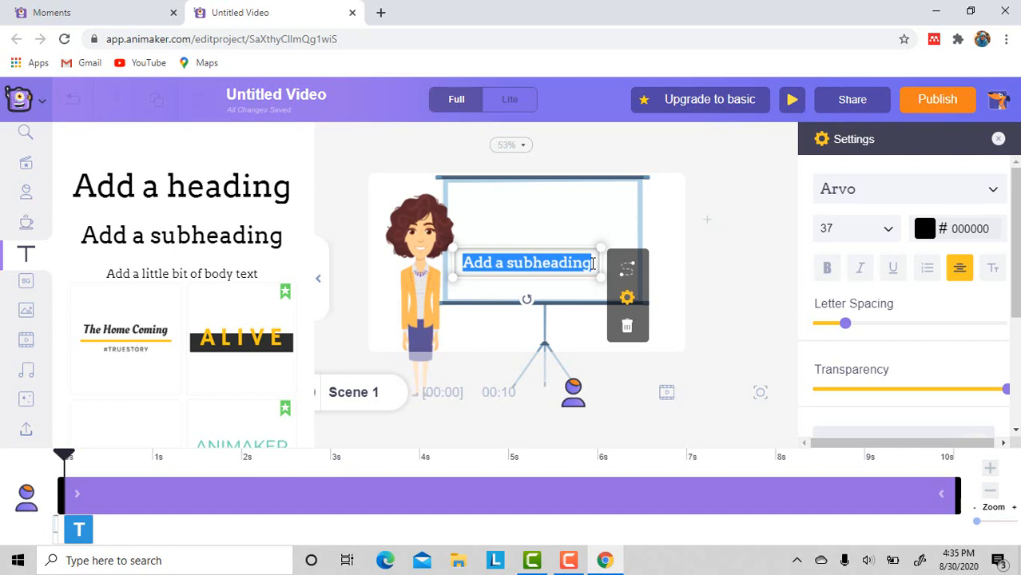
type("Animaker")
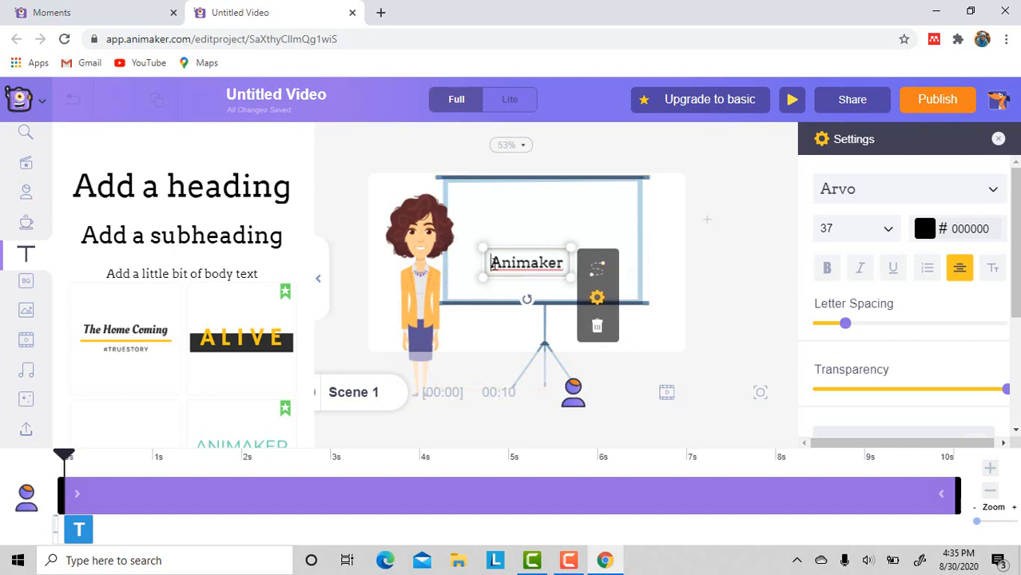
left_click(491, 263)
type("Tutot")
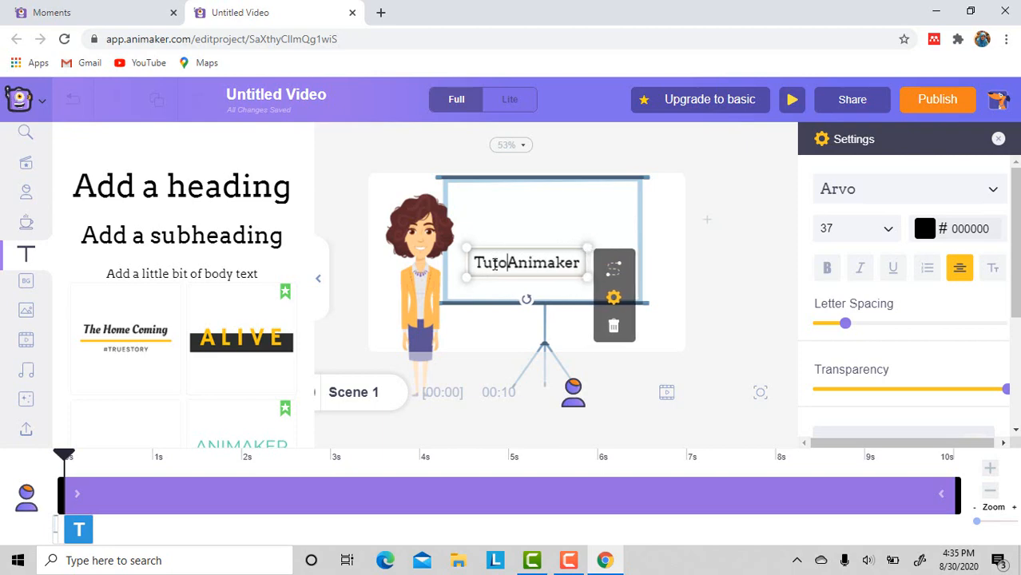
key("BackSpace")
type("rial")
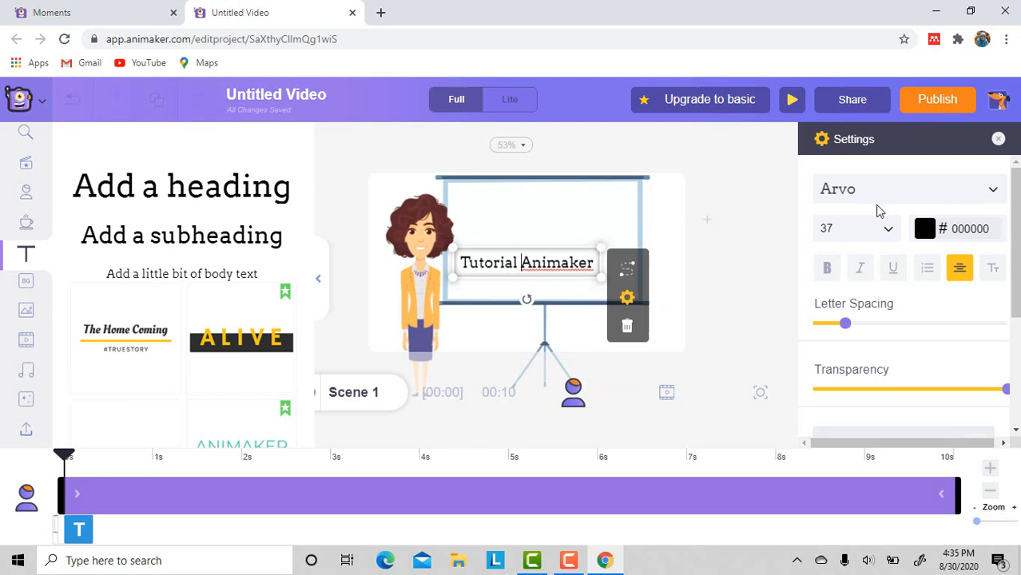
Set the font of the Tutorial Animaker text to Bowlby One SC.
left_click(956, 197)
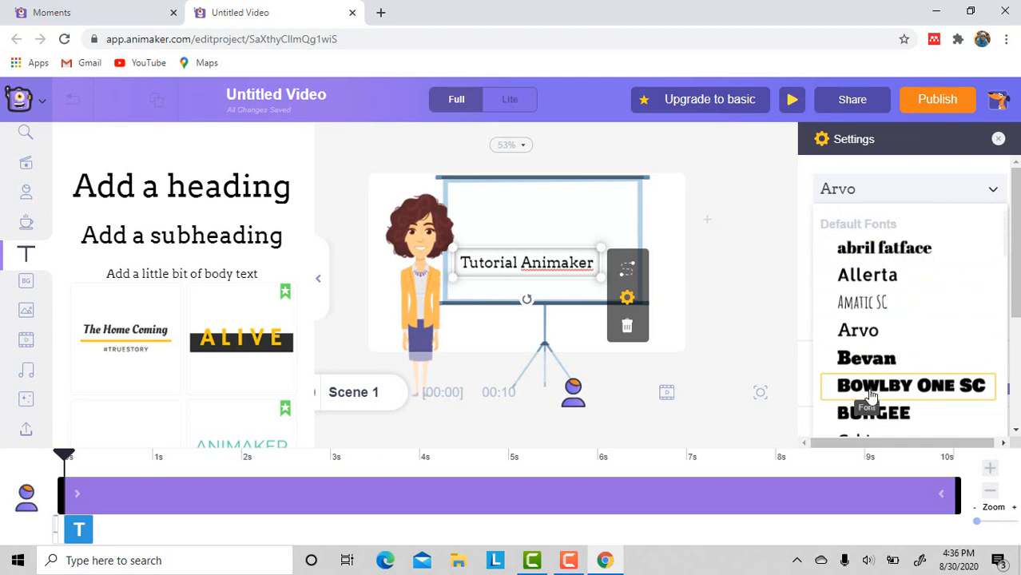
left_click(871, 396)
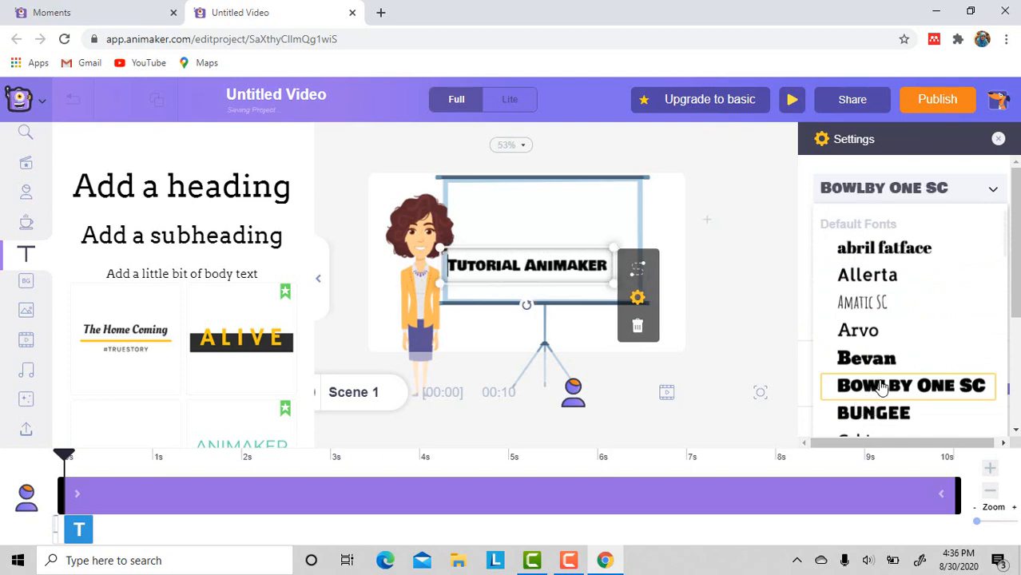
left_click(728, 301)
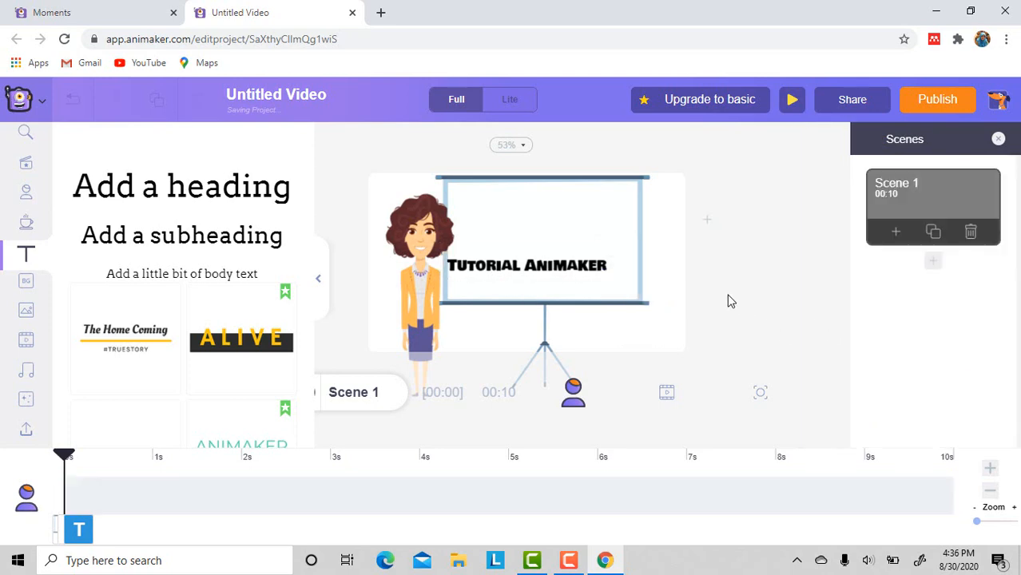
Move the title text up to the middle of the presentation screen and colour it amber yellow, FFC510.
left_click(570, 264)
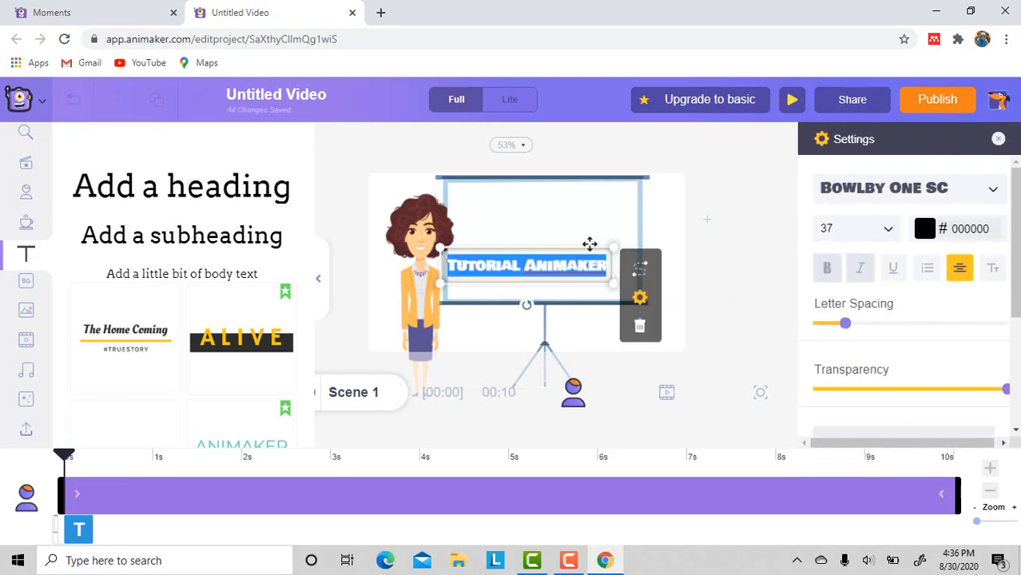
mouse_move(617, 214)
left_mouse_down()
mouse_move(601, 219)
mouse_move(615, 219)
left_mouse_up()
left_click(927, 229)
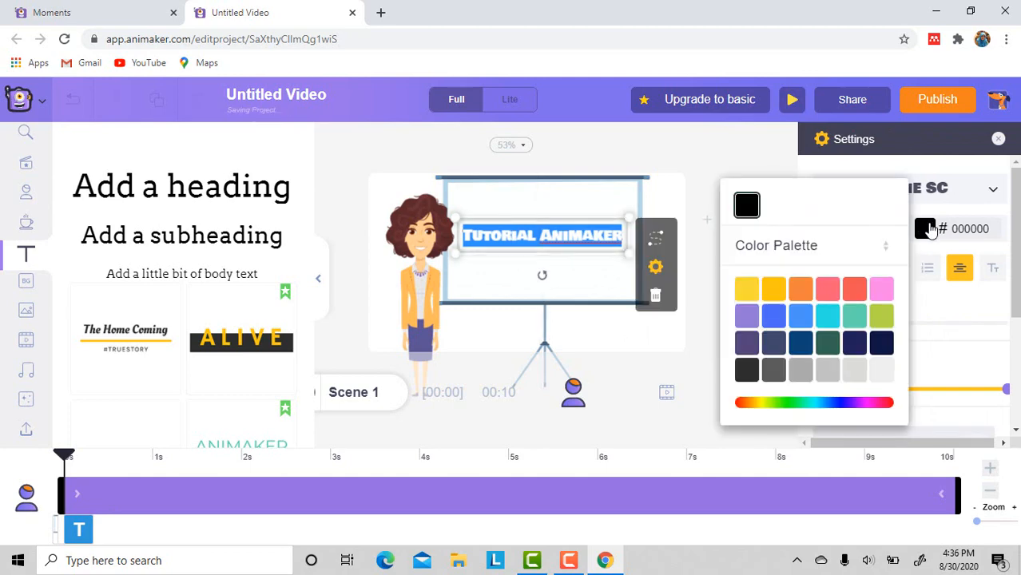
left_click(773, 290)
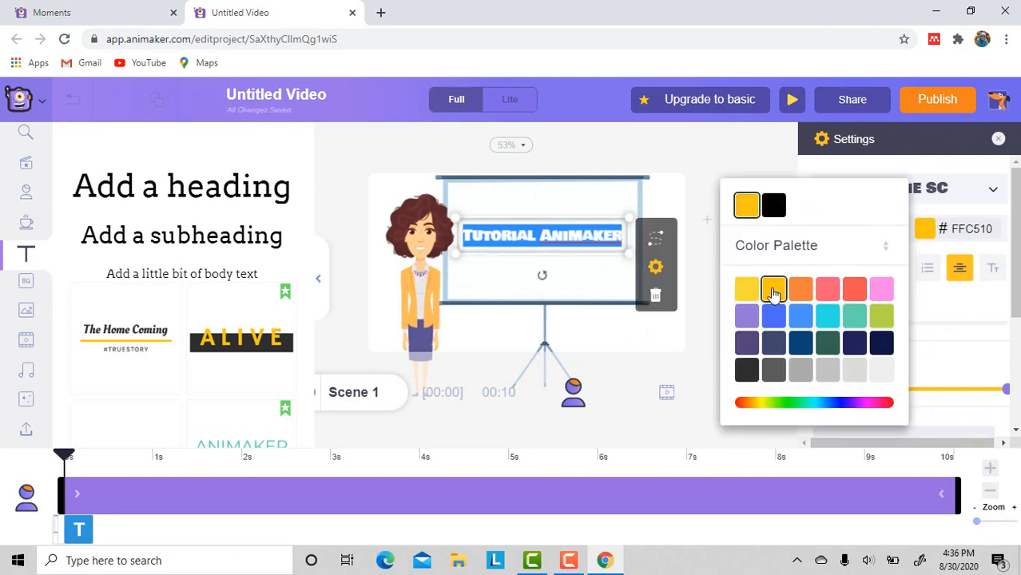
left_click(696, 304)
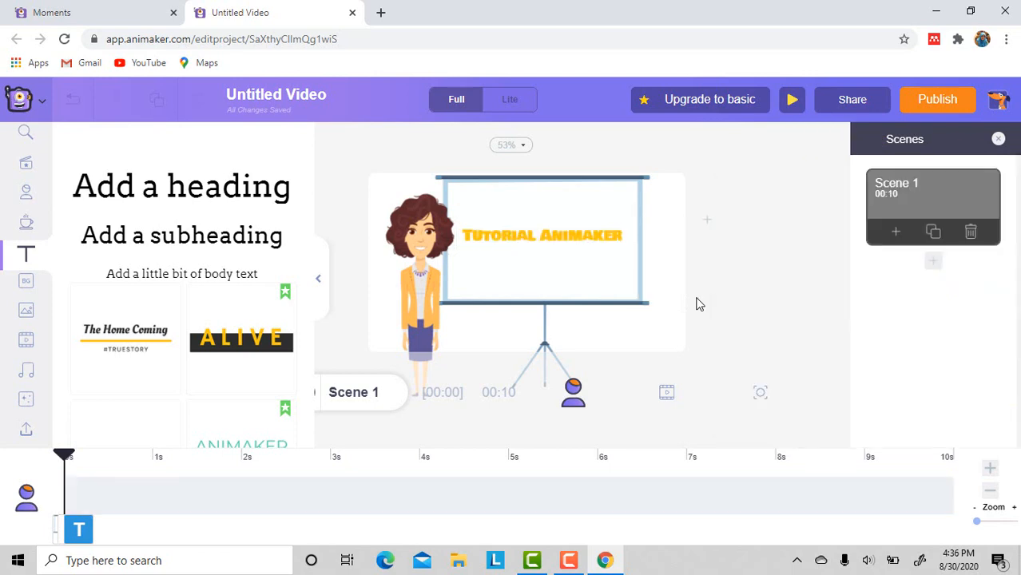
Set the title text's font size to 40.
left_click(586, 248)
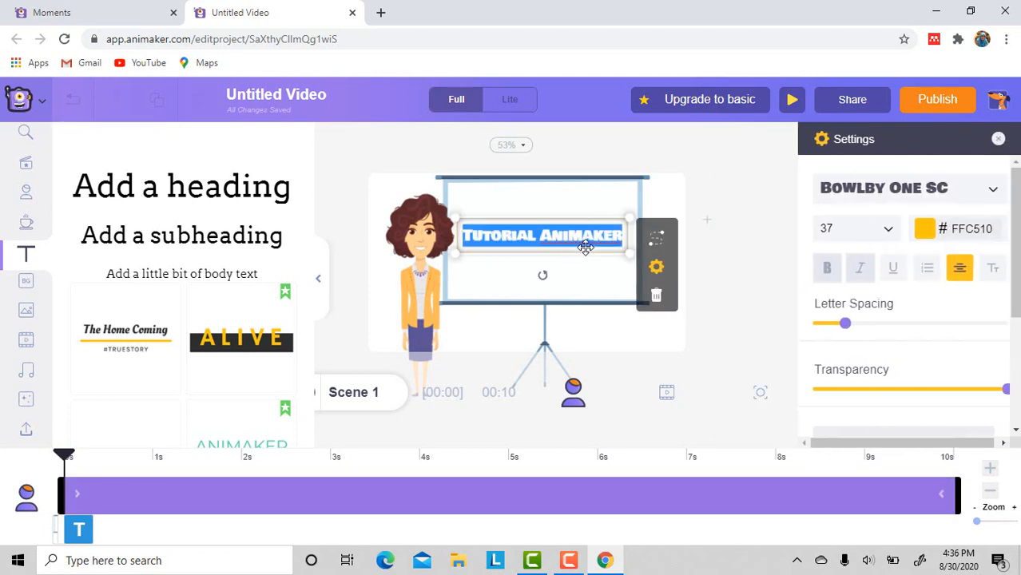
left_click(888, 230)
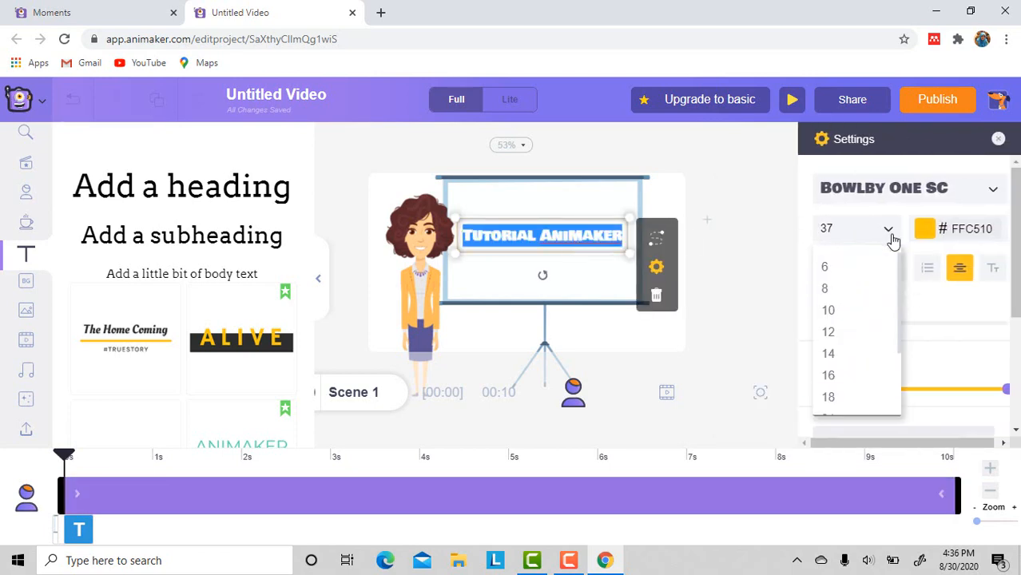
left_click_drag(899, 330, 896, 406)
left_click(854, 389)
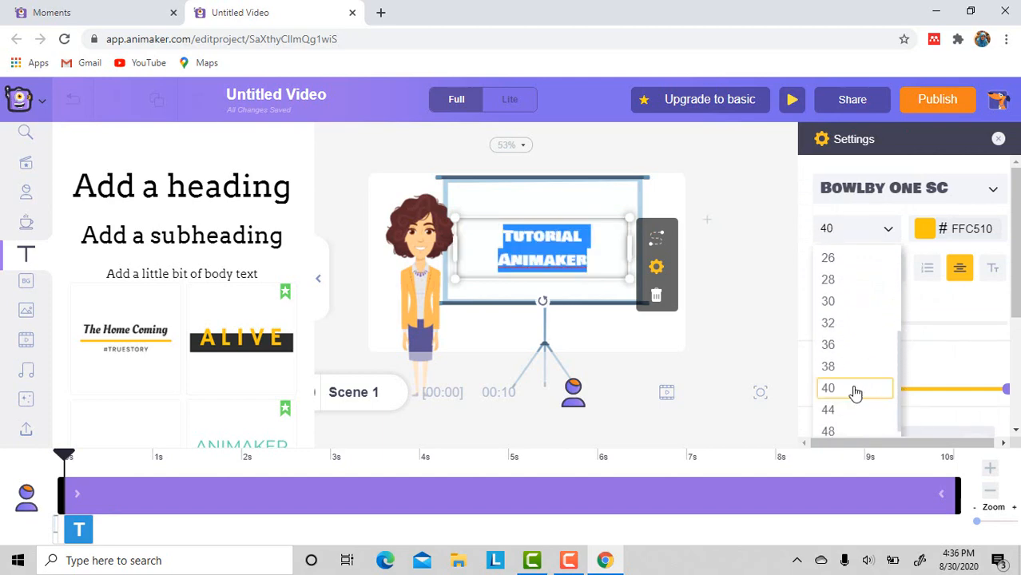
left_click(742, 335)
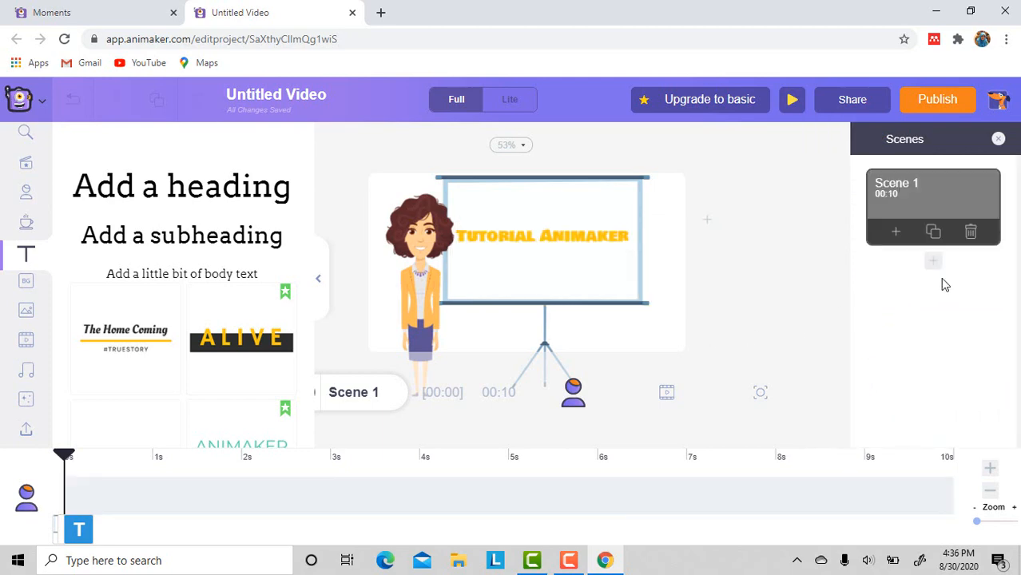
Try a Transparency of 68 and a much lower value on the title text, and return it to the maximum.
double_click(541, 241)
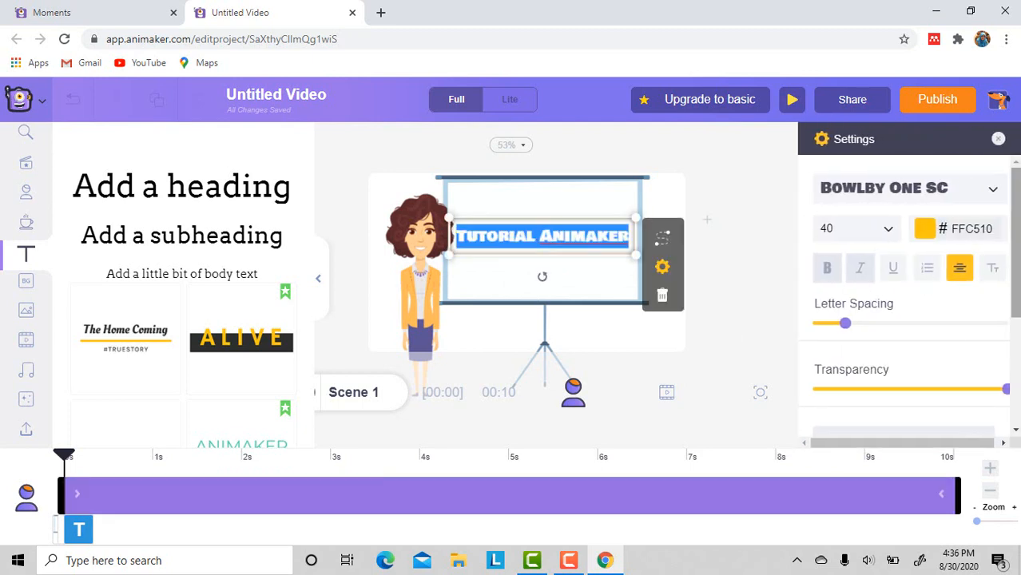
scroll(871, 296, "down", 1)
left_click_drag(1015, 311, 947, 342)
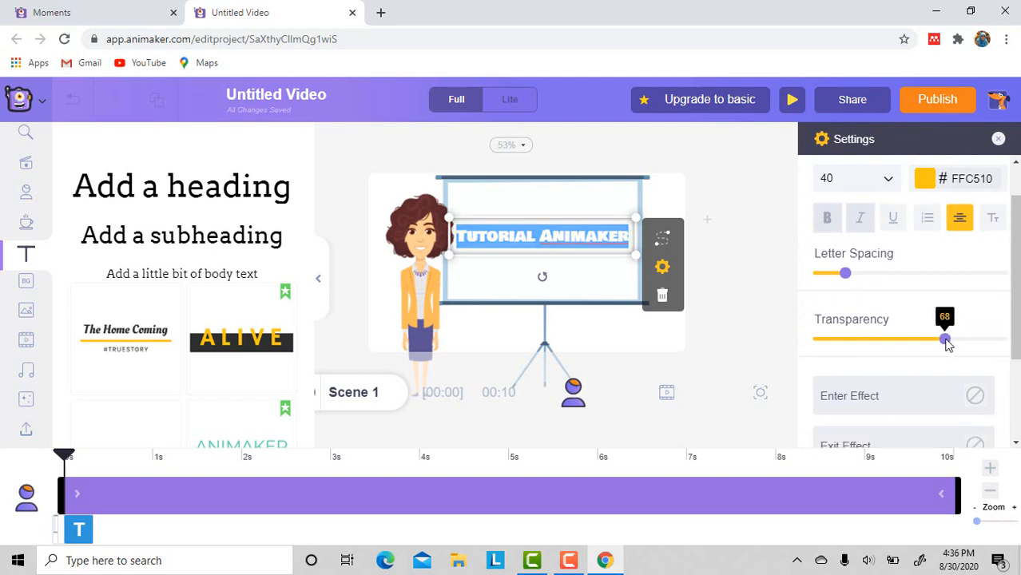
left_click(710, 282)
left_click(599, 236)
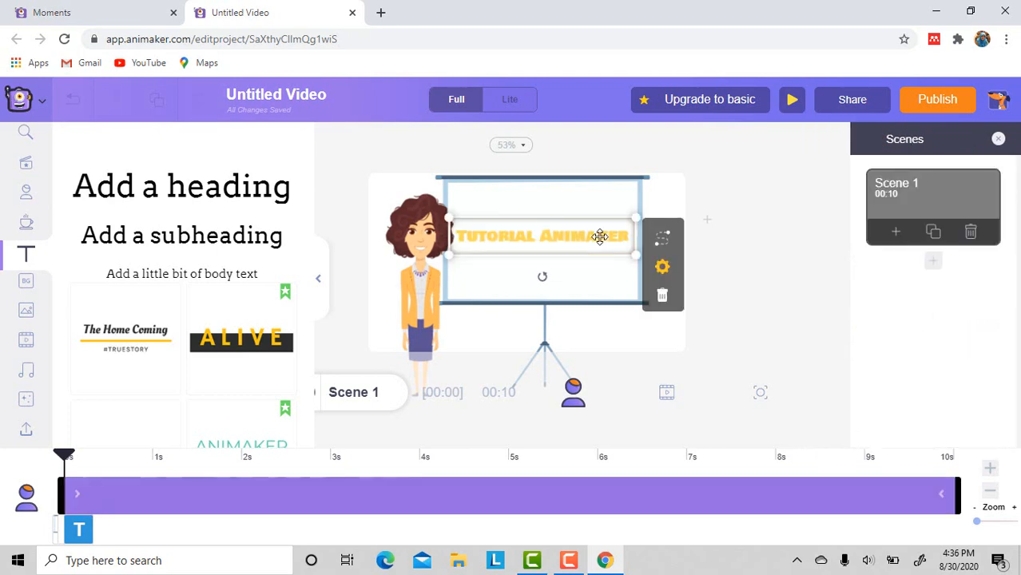
double_click(599, 236)
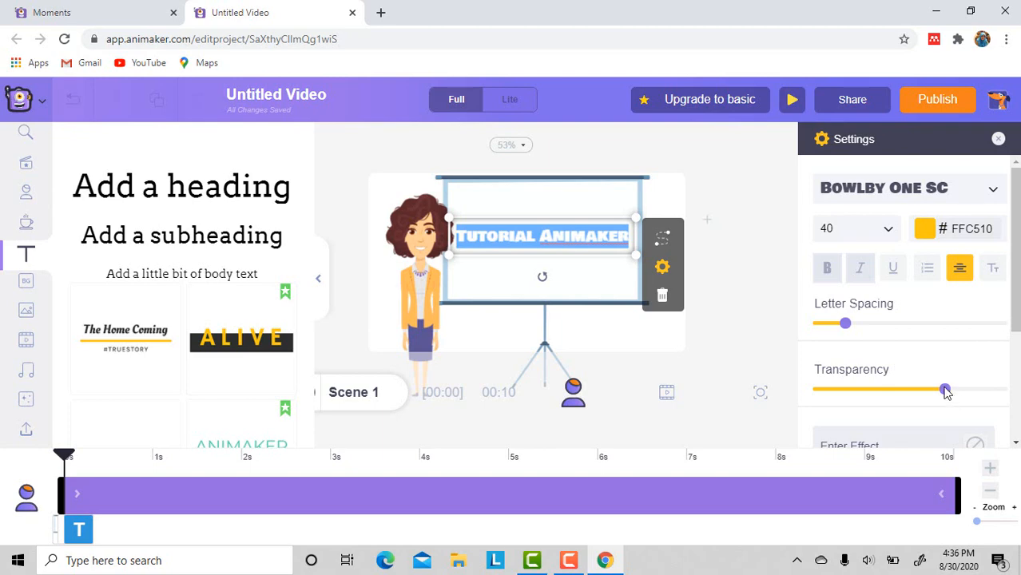
left_click_drag(945, 390, 854, 395)
left_click_drag(852, 394, 1006, 390)
left_click(717, 318)
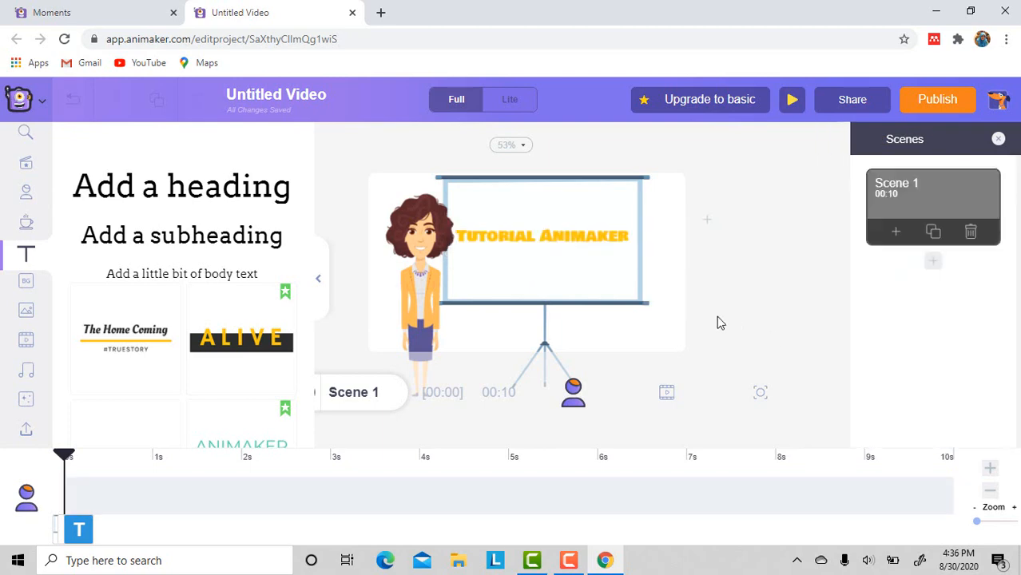
Apply the beige-to-dark-blue gradient from the Gradient Backgrounds category as the background of Scene 1.
left_click(24, 284)
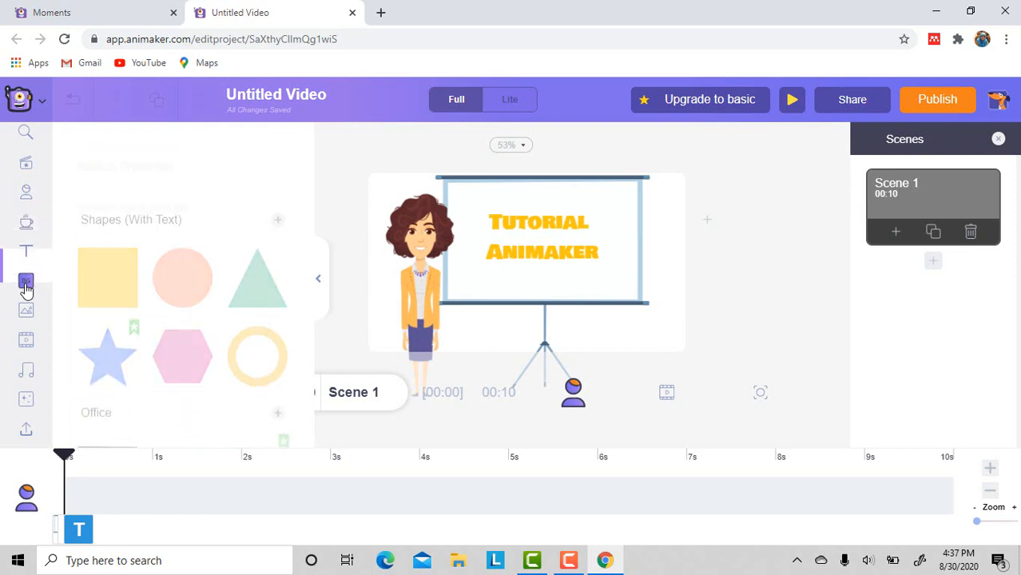
left_click(25, 205)
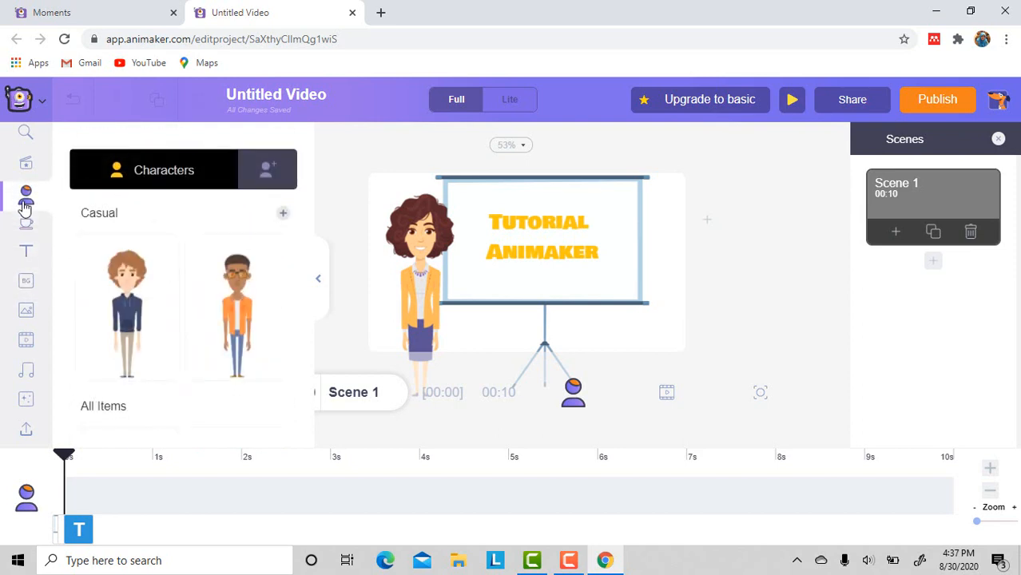
left_click(27, 286)
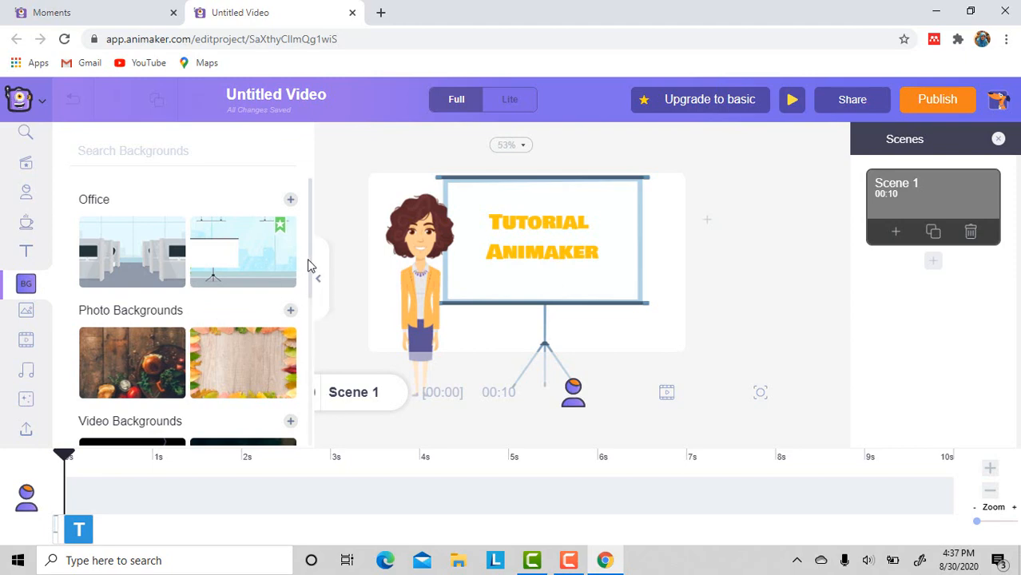
left_click_drag(312, 263, 323, 362)
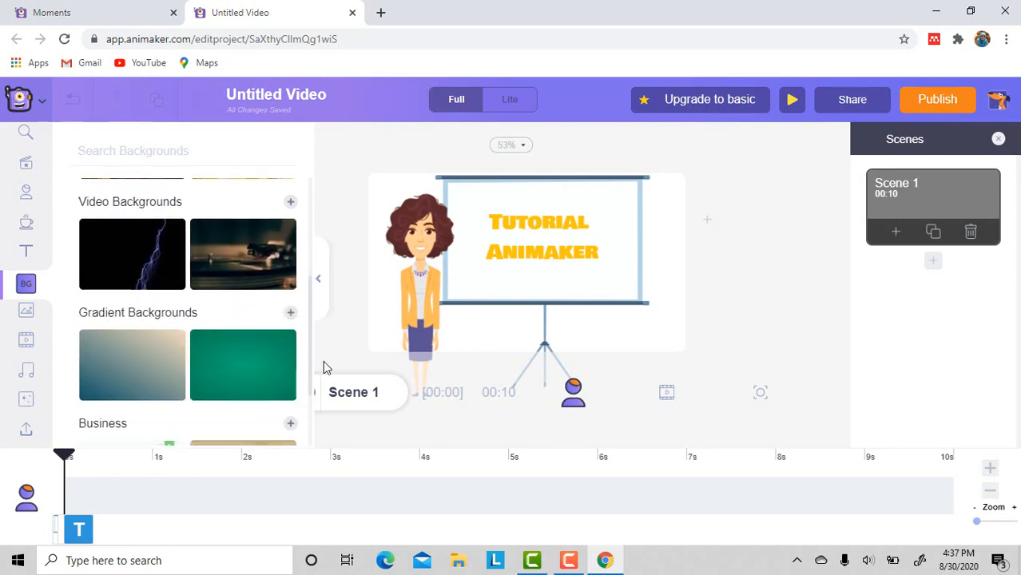
left_click(154, 313)
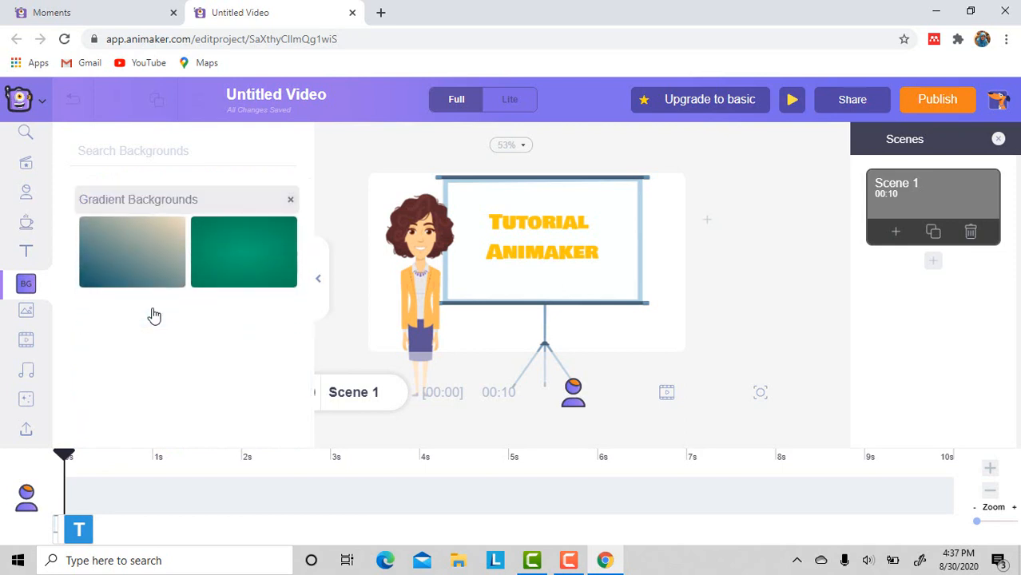
left_click(137, 260)
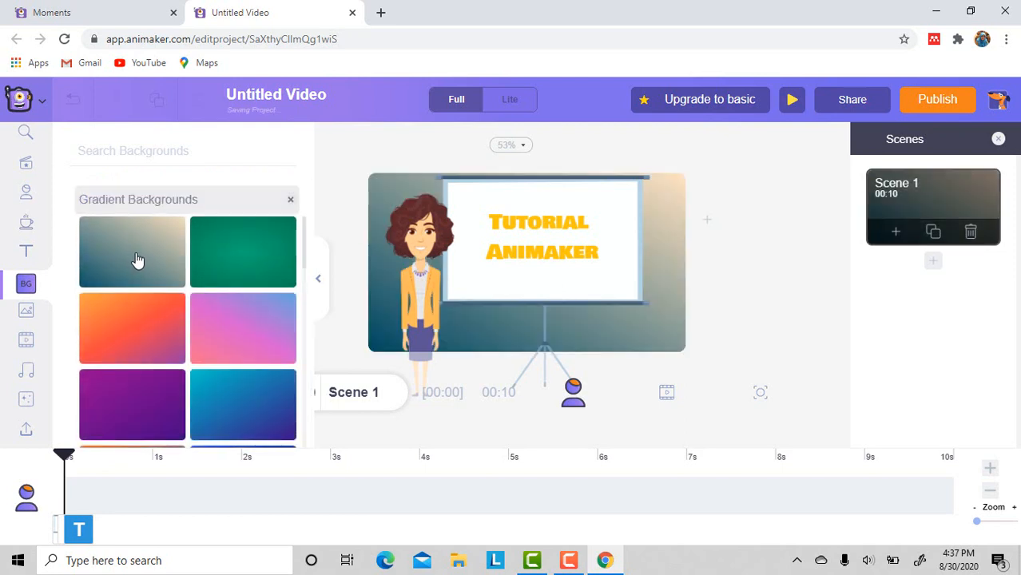
Change Scene 1's background to the pink-to-blue gradient.
left_click(266, 335)
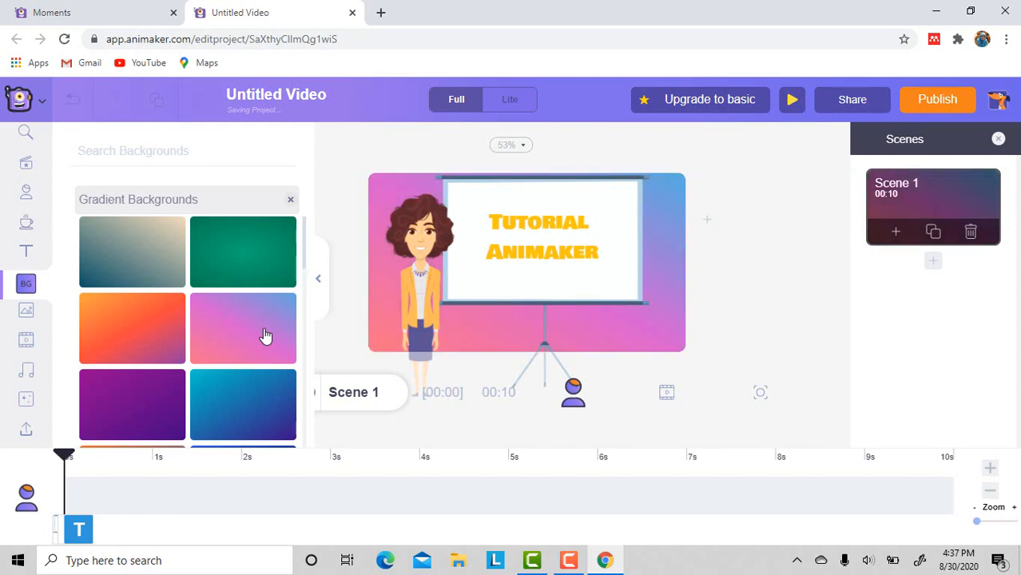
Cover the presentation screen with the dark blue network image and move it behind the title text.
left_click(23, 316)
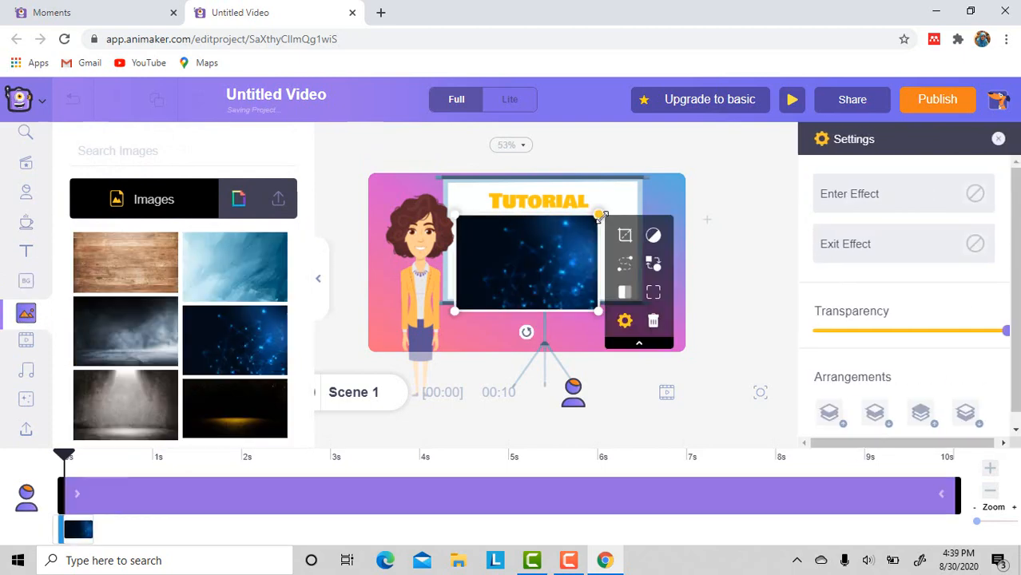
mouse_move(589, 217)
left_mouse_down()
mouse_move(609, 210)
mouse_move(591, 207)
mouse_move(638, 194)
mouse_move(580, 218)
mouse_move(588, 210)
left_mouse_up()
right_click(573, 216)
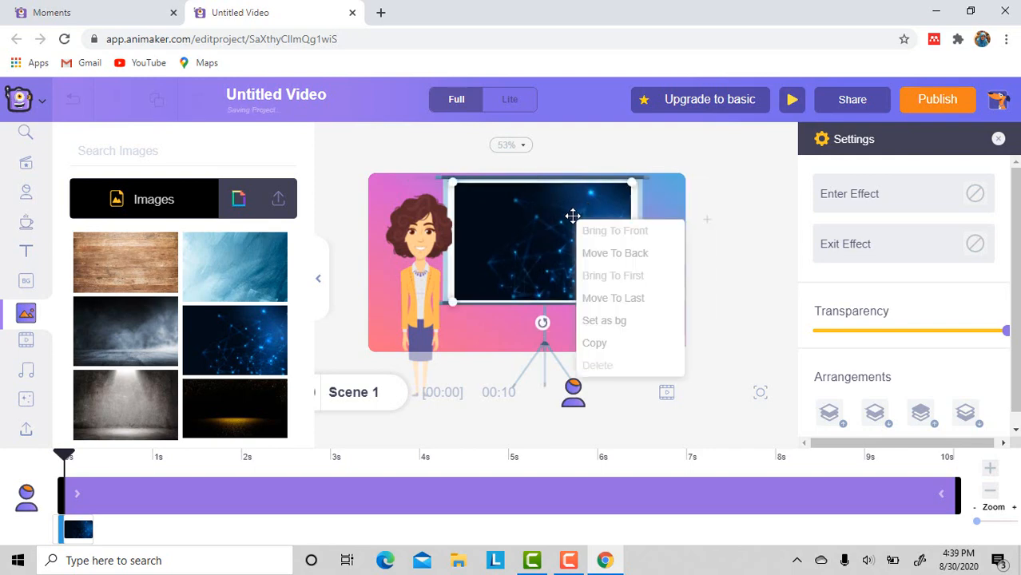
left_click(596, 253)
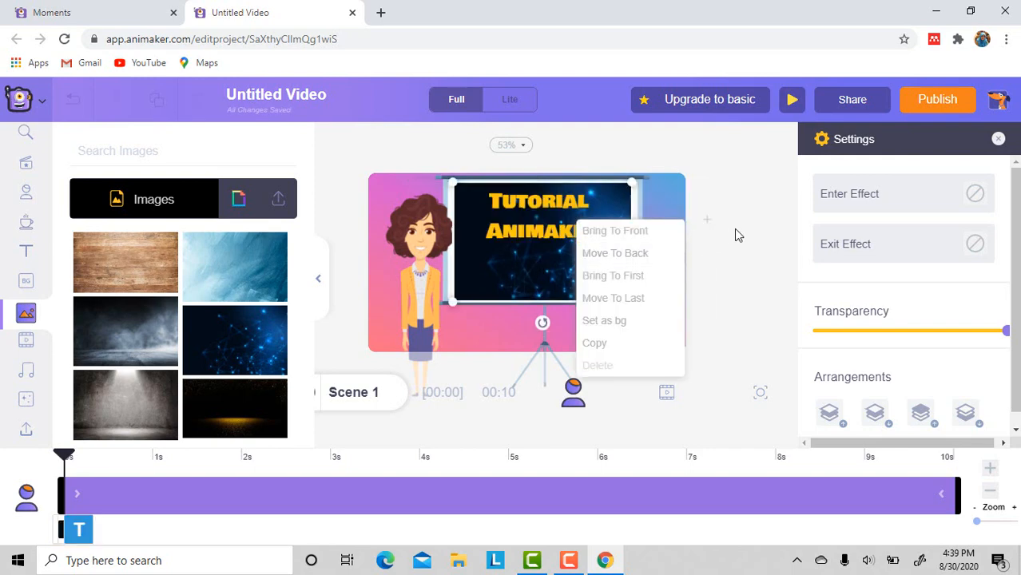
left_click(716, 281)
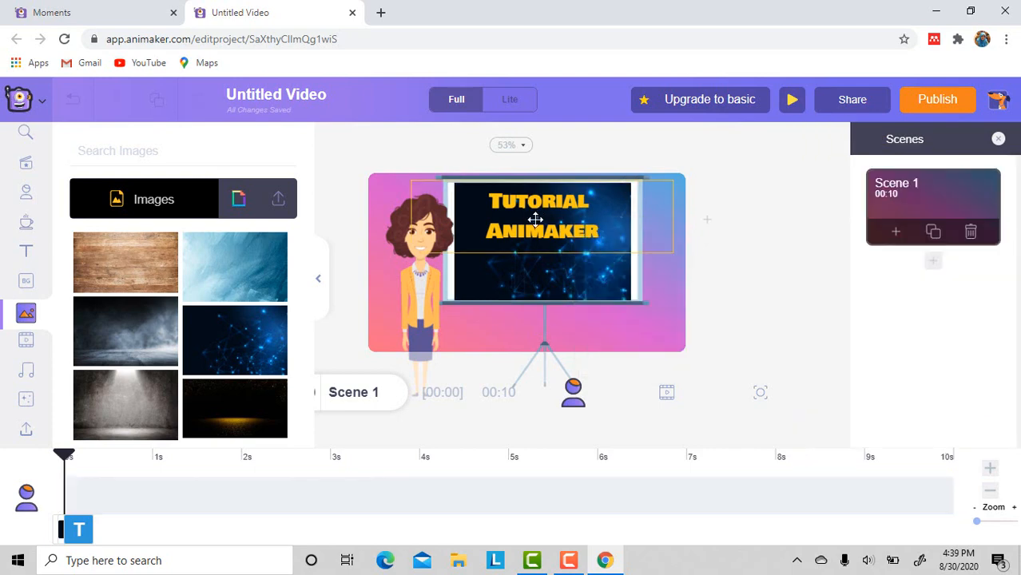
Move the Tutorial Animaker title text down to the middle of the presentation screen.
left_click(537, 234)
left_click_drag(538, 234, 537, 240)
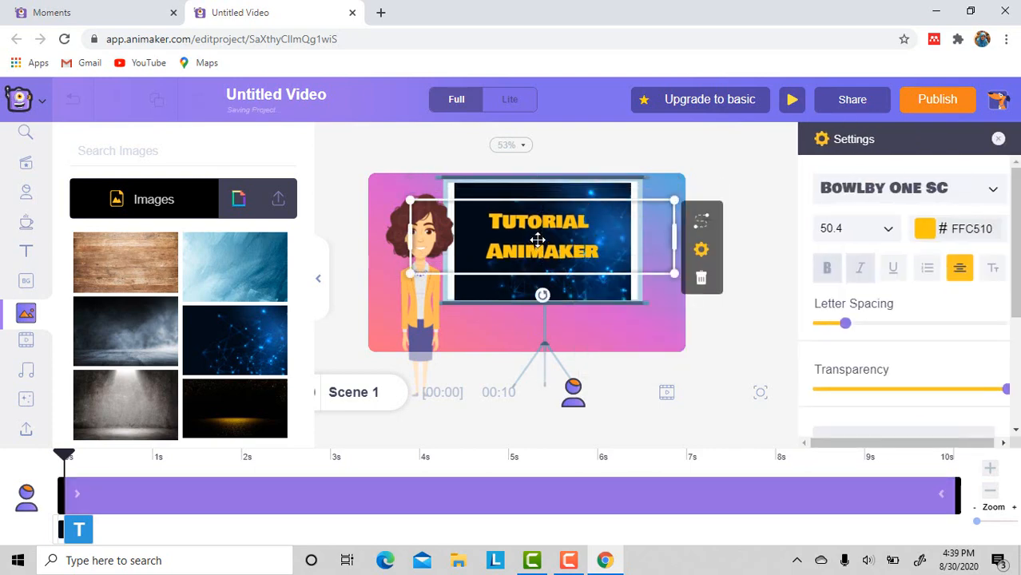
left_click(712, 354)
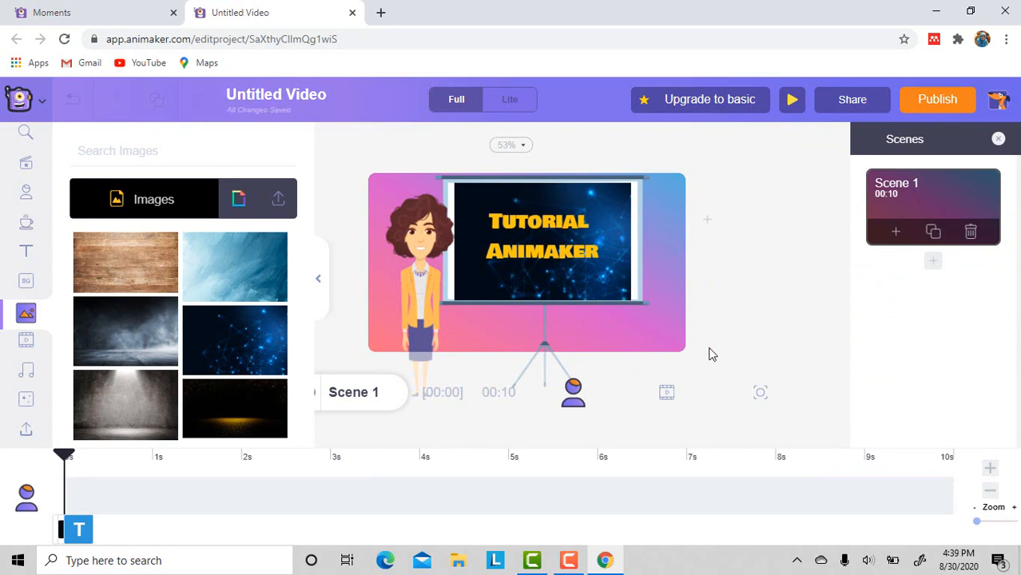
Replace the dark blue network image with the dark smoky background image and fit it inside the presentation screen.
left_click(603, 287)
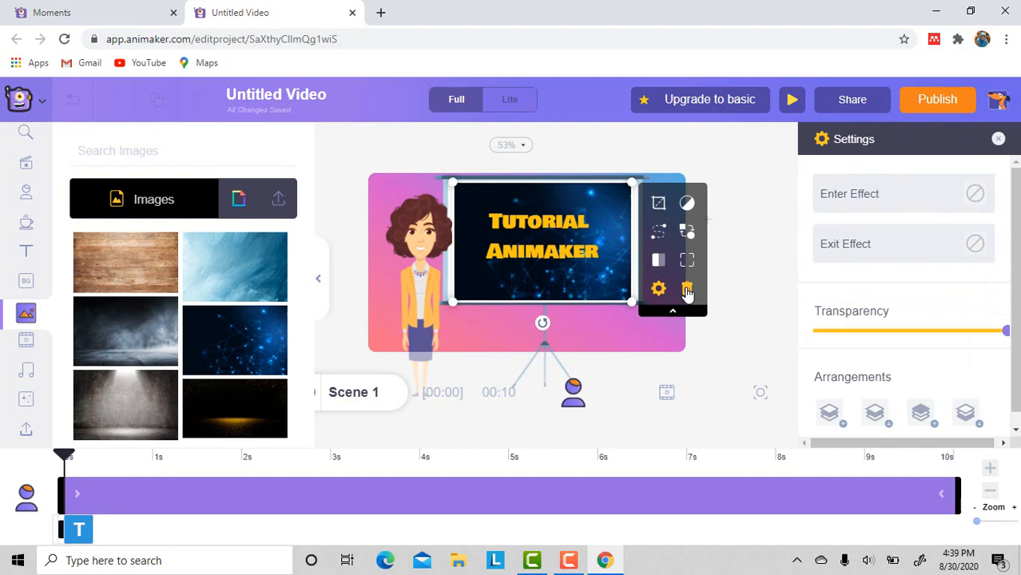
left_click(687, 290)
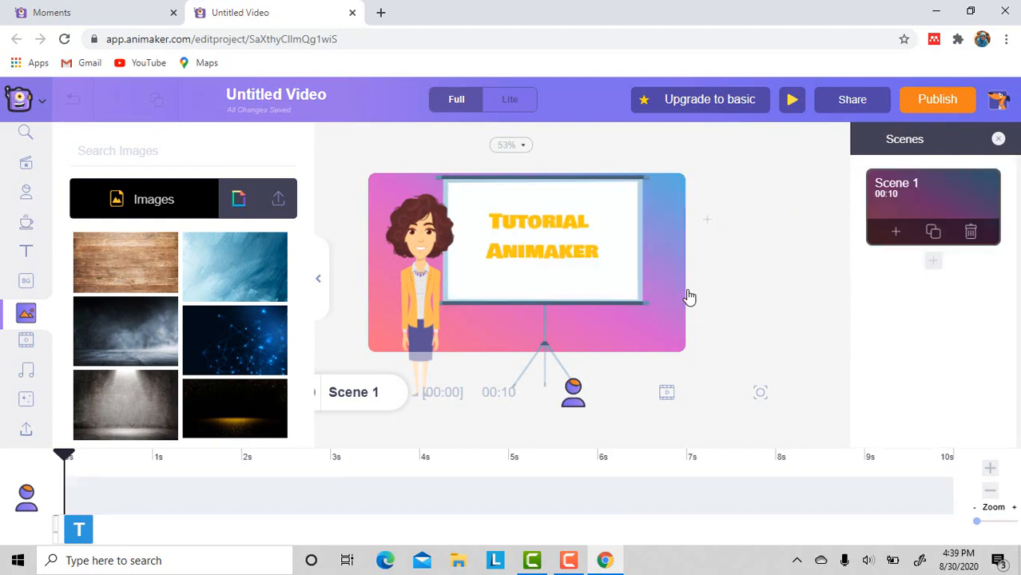
left_click(128, 350)
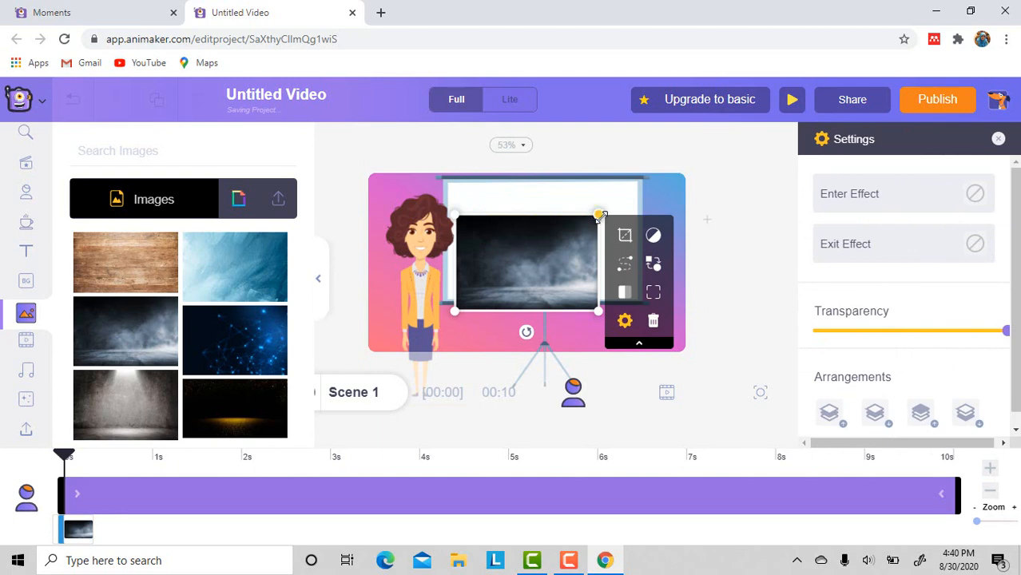
left_click_drag(598, 215, 646, 184)
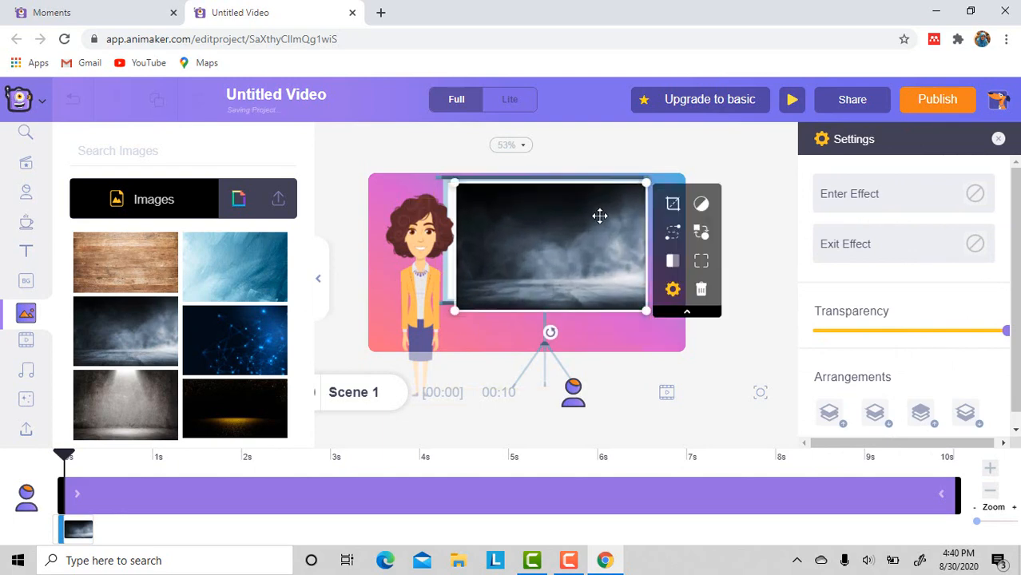
mouse_move(599, 216)
left_mouse_down()
mouse_move(583, 208)
mouse_move(593, 214)
left_mouse_up()
left_click_drag(639, 182, 625, 190)
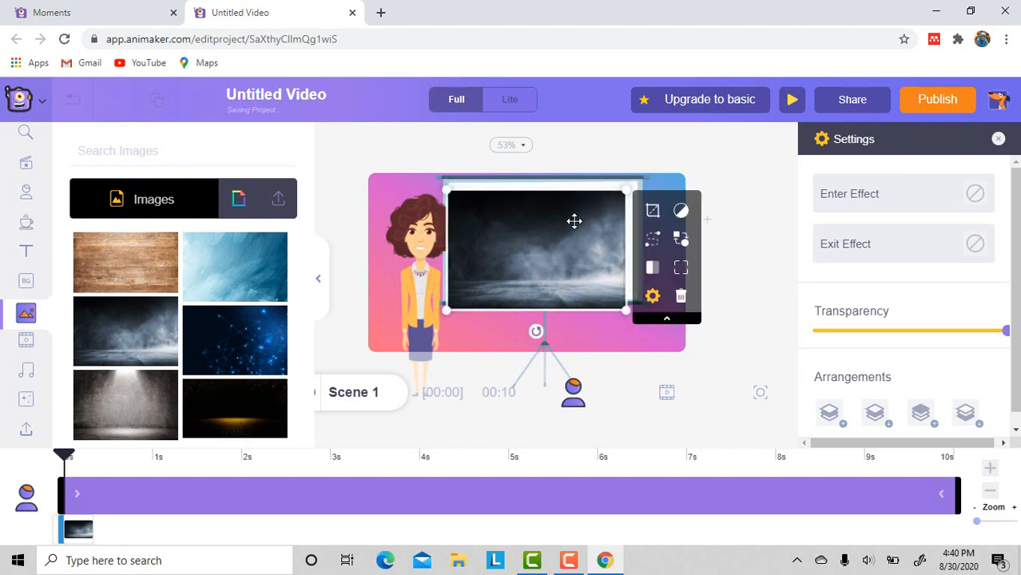
mouse_move(570, 226)
left_mouse_down()
mouse_move(583, 217)
mouse_move(574, 218)
left_mouse_up()
Move the smoky image back behind the Tutorial Animaker title text.
right_click(573, 219)
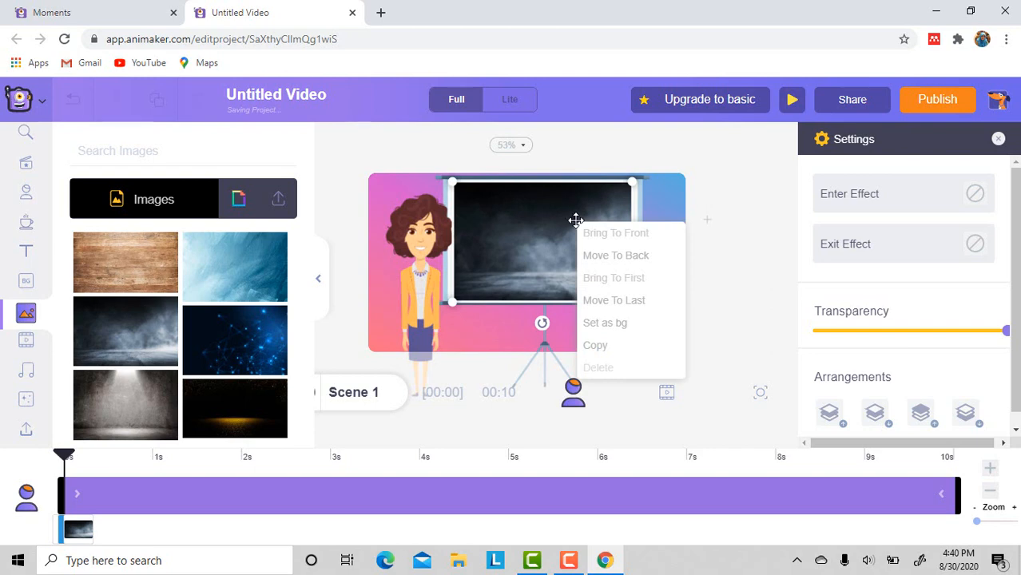
left_click(608, 255)
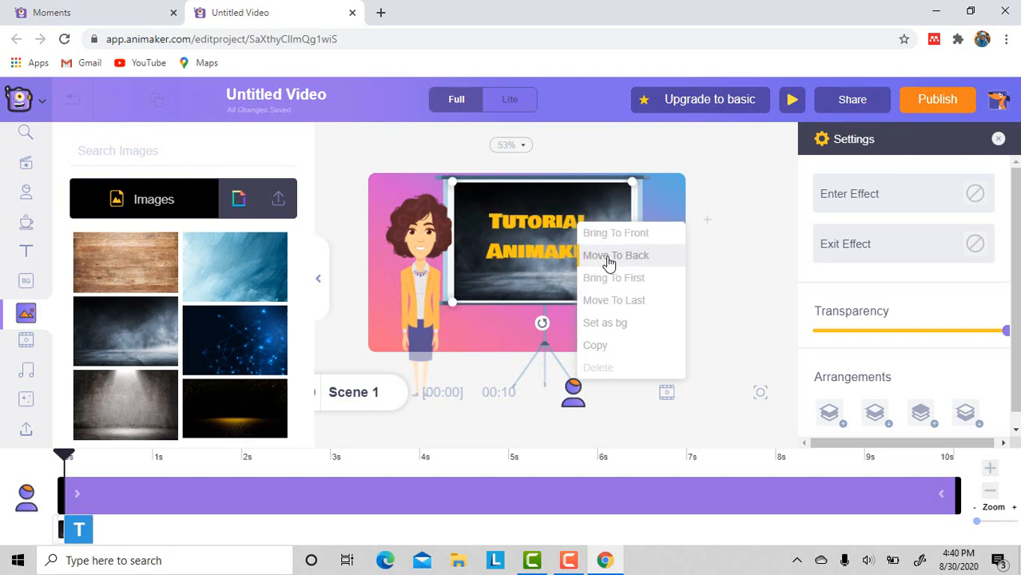
left_click(732, 235)
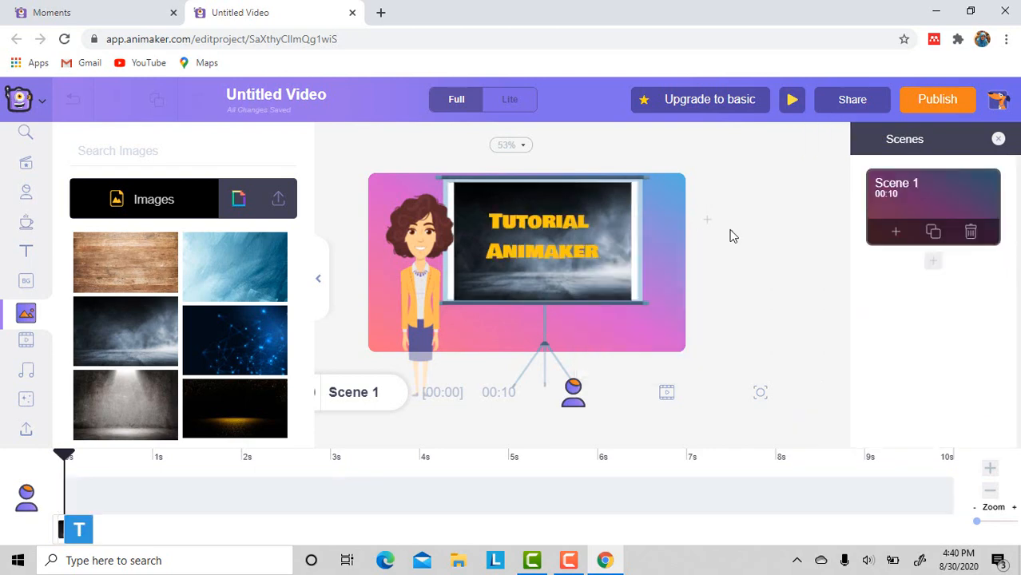
left_click(26, 344)
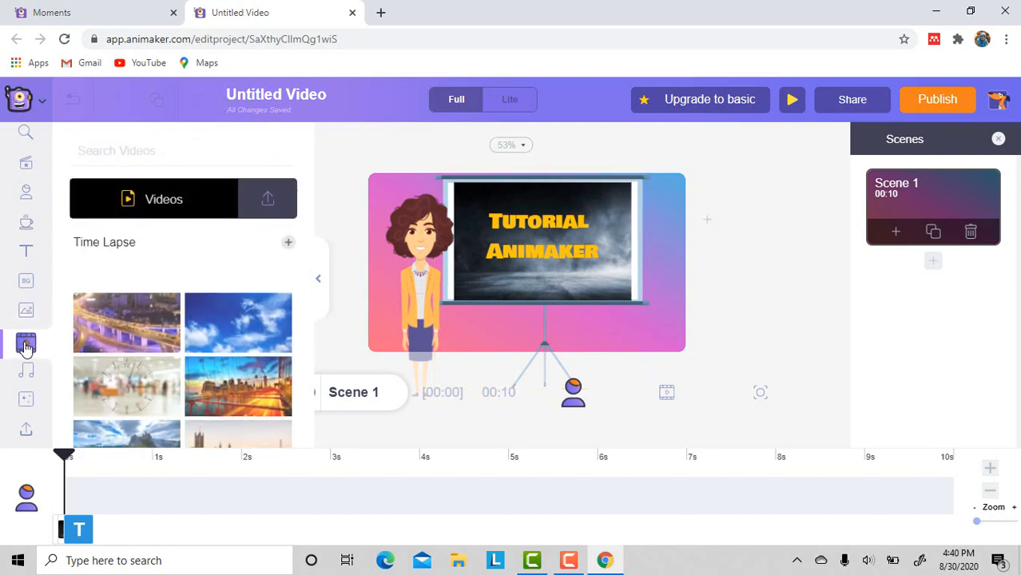
left_click(27, 309)
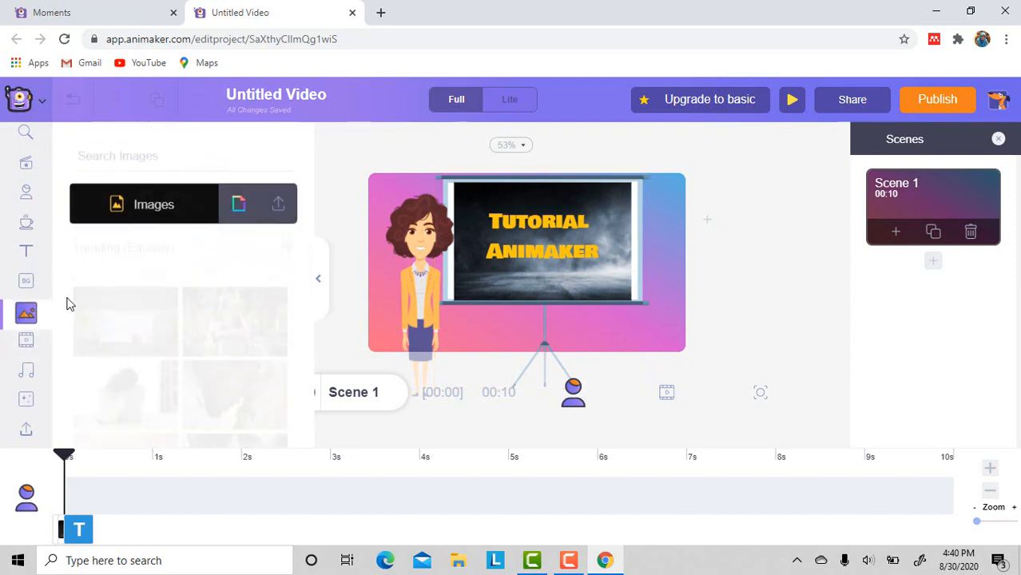
Give the teacher character the action of pointing with a stick towards the presentation screen.
left_click(317, 279)
left_click(413, 300)
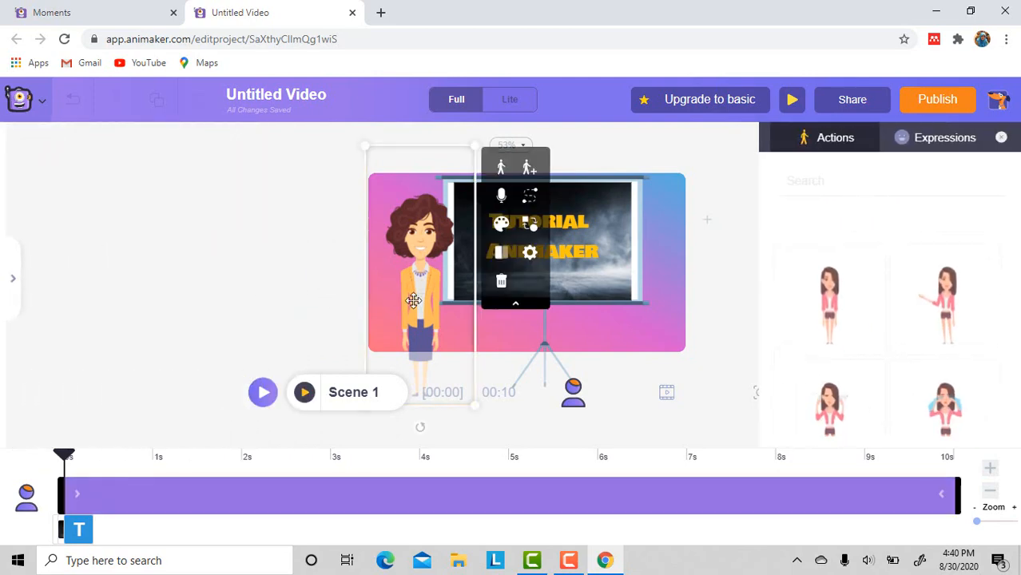
left_click(13, 279)
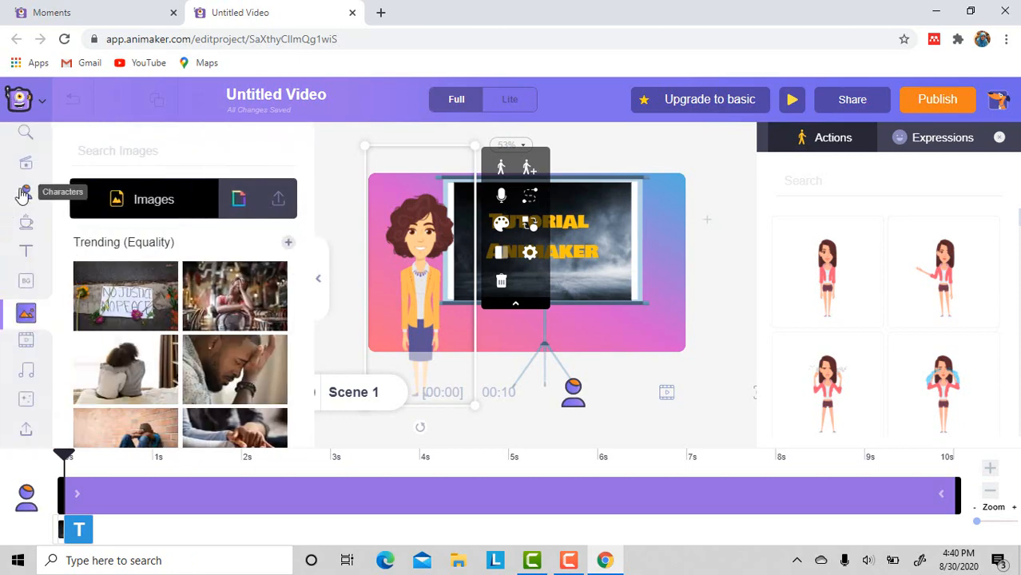
left_click(318, 279)
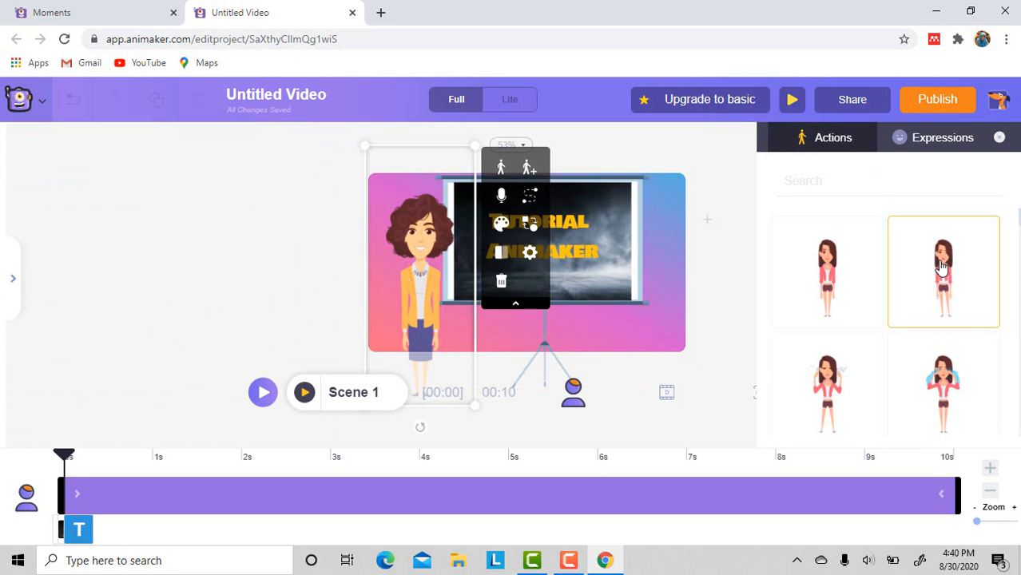
left_click_drag(1019, 216, 1020, 274)
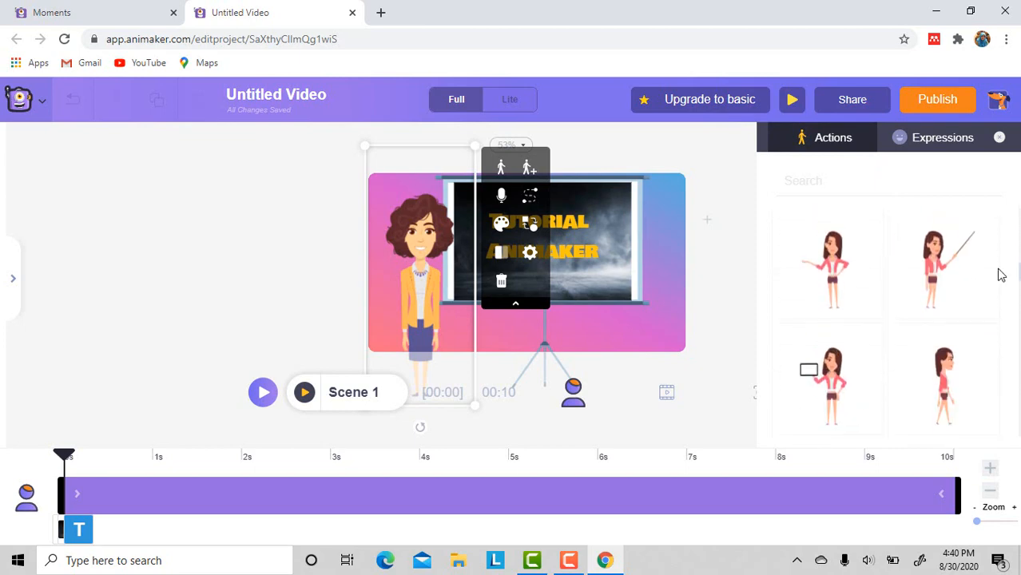
left_click(928, 262)
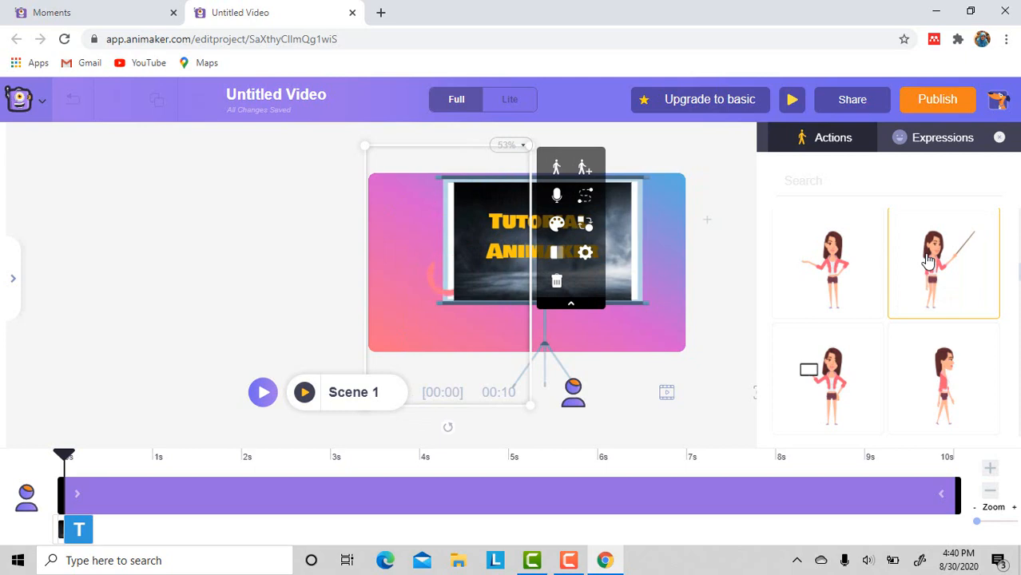
left_click(675, 302)
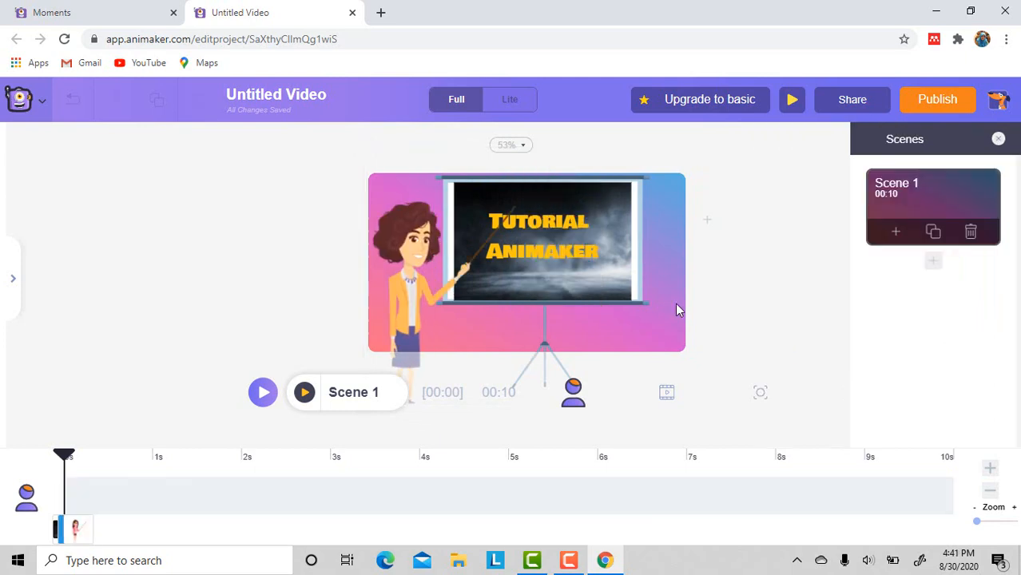
Preview Scene 1's playback and look through the teacher character's available expressions, such as Happy.
right_click(408, 281)
left_click(304, 393)
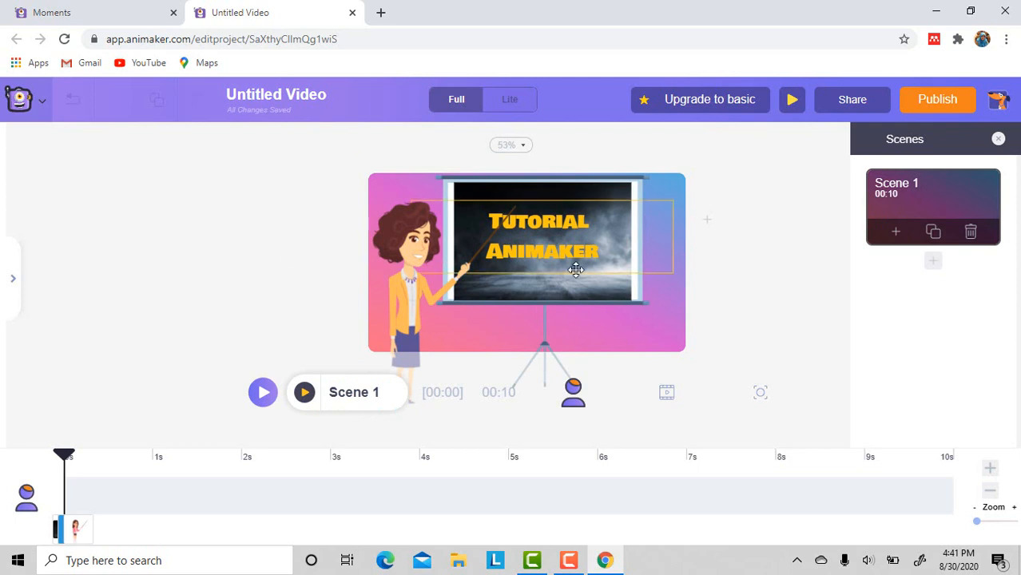
left_click(413, 315)
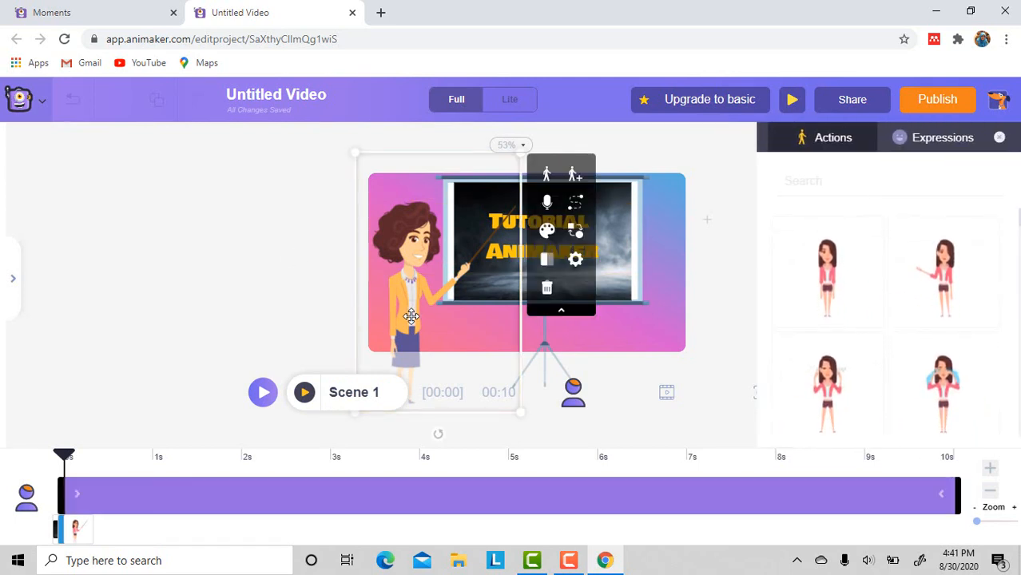
left_click(934, 144)
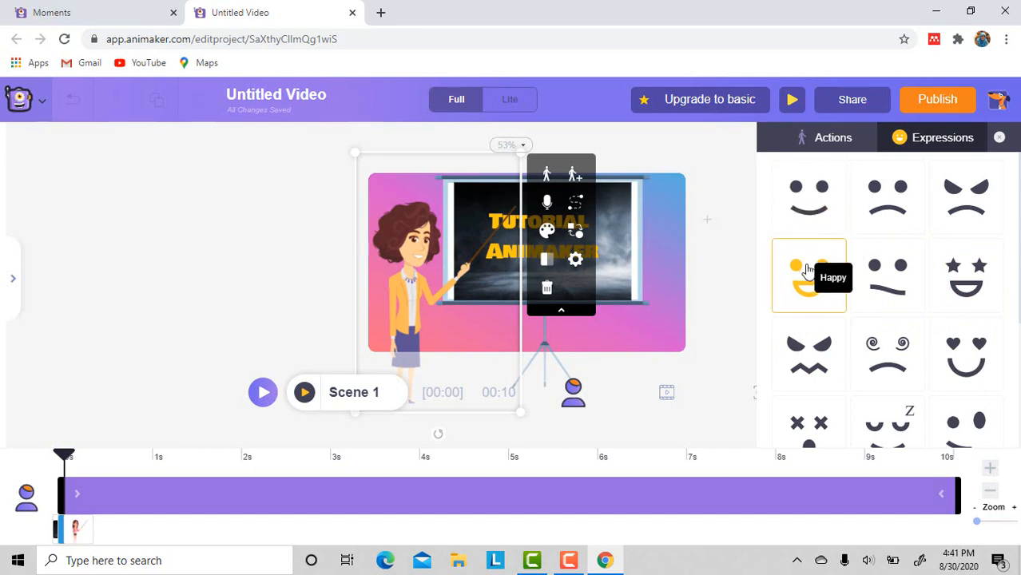
left_click(304, 392)
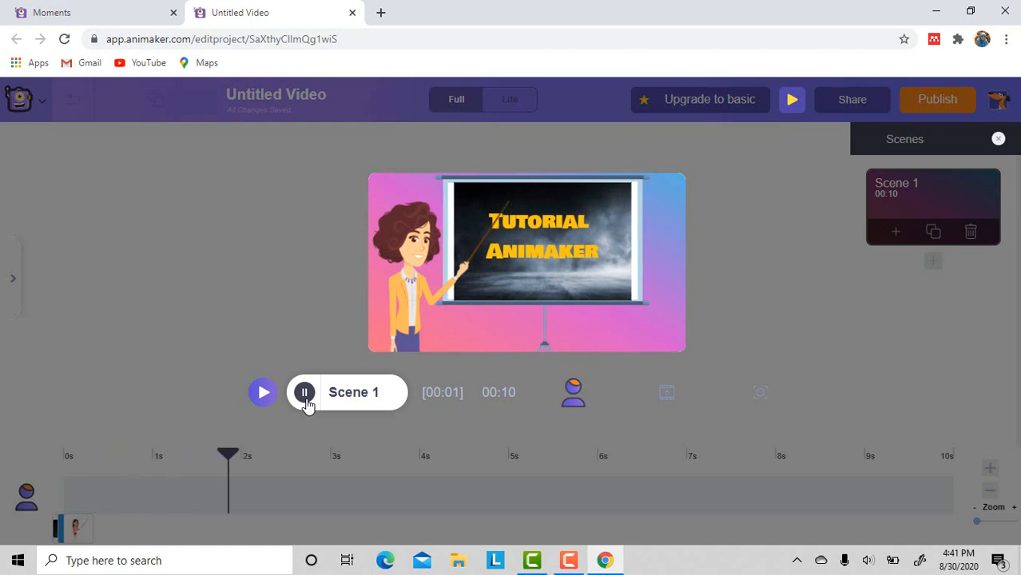
left_click(306, 401)
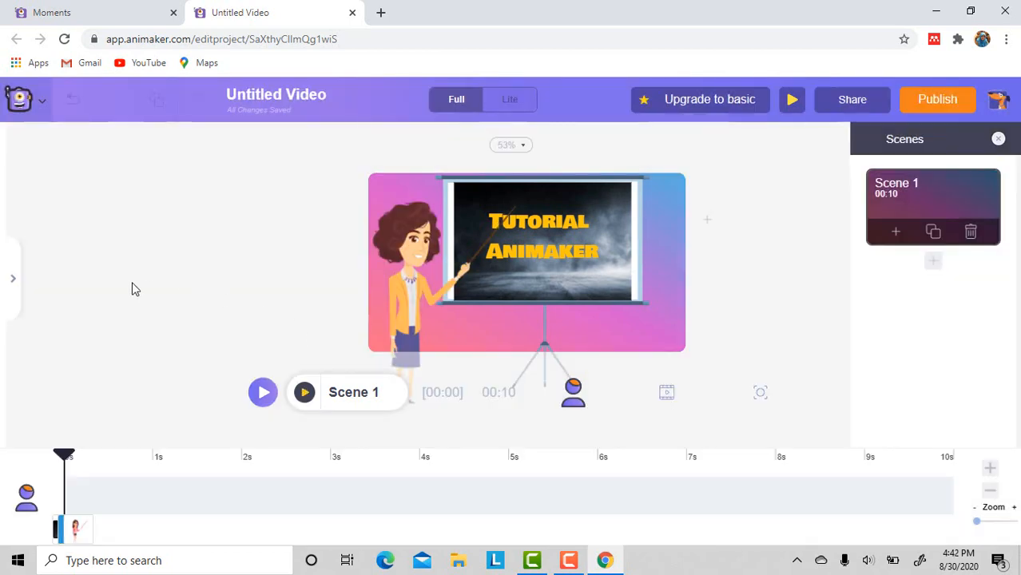
Add a new Scene 2 after Scene 1 and make it the current scene.
left_click(13, 280)
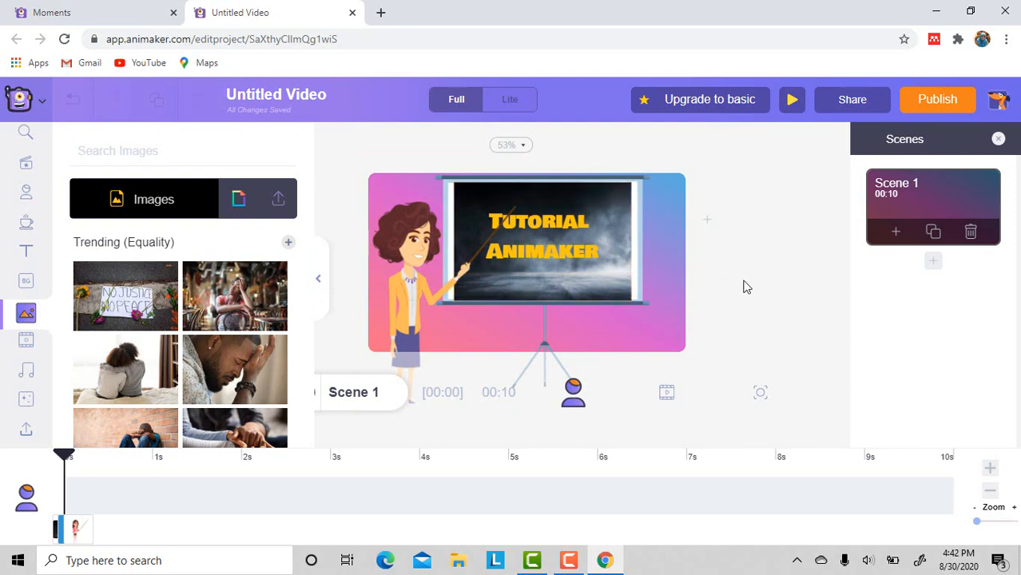
left_click(934, 264)
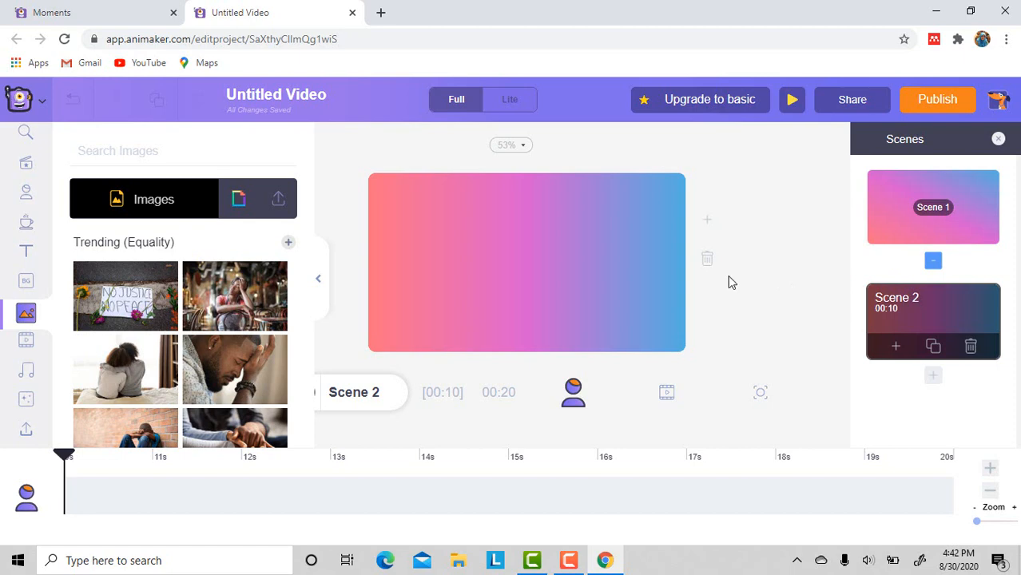
left_click(324, 286)
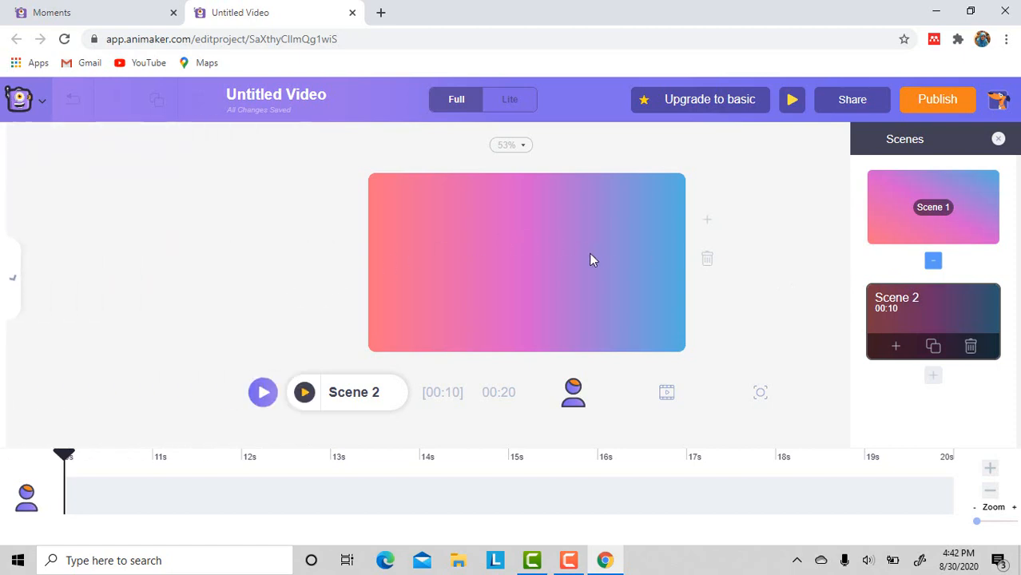
left_click(896, 227)
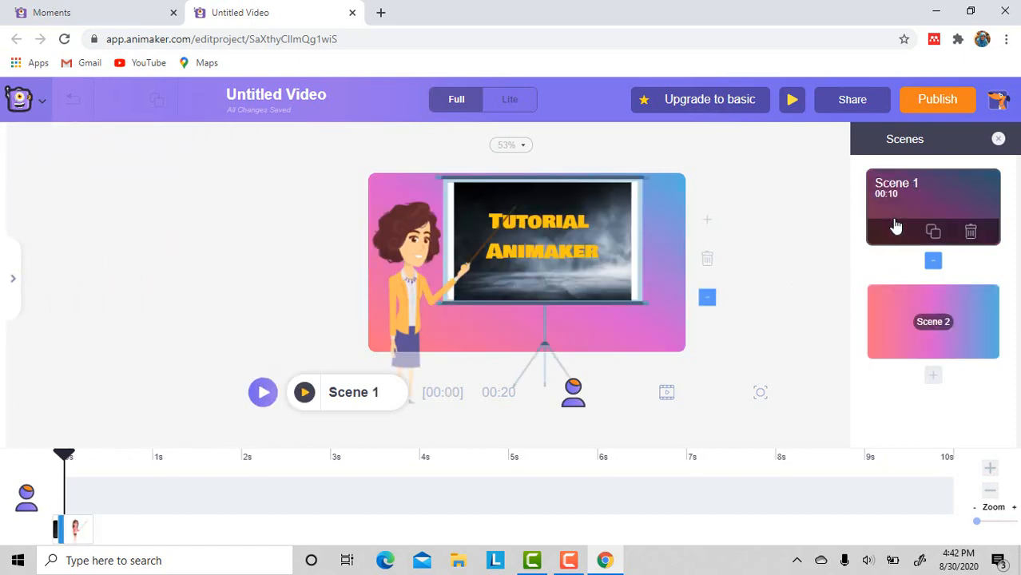
left_click(949, 304)
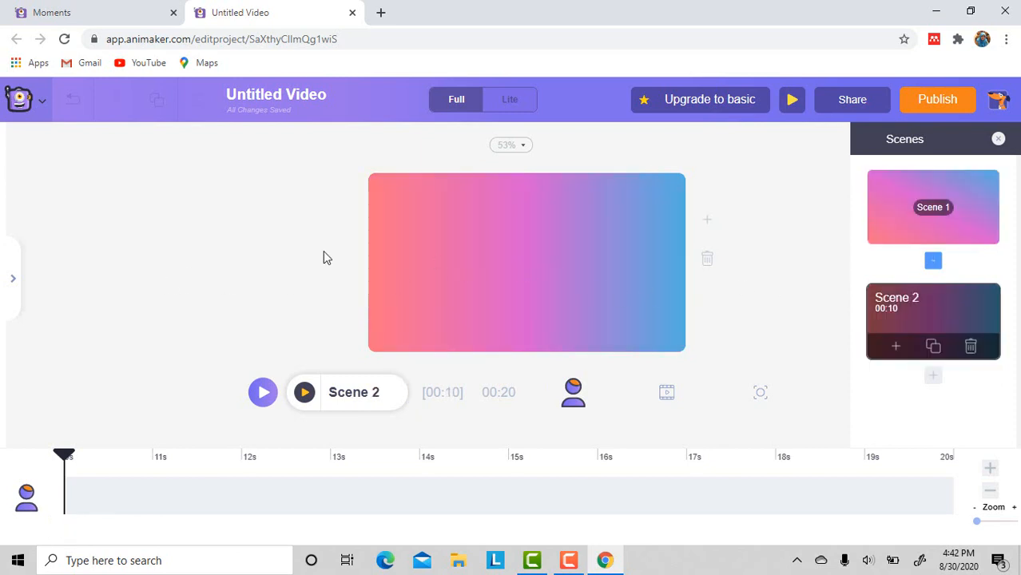
Add the Time Lapse stock video of the night highway interchange to Scene 2.
left_click(18, 283)
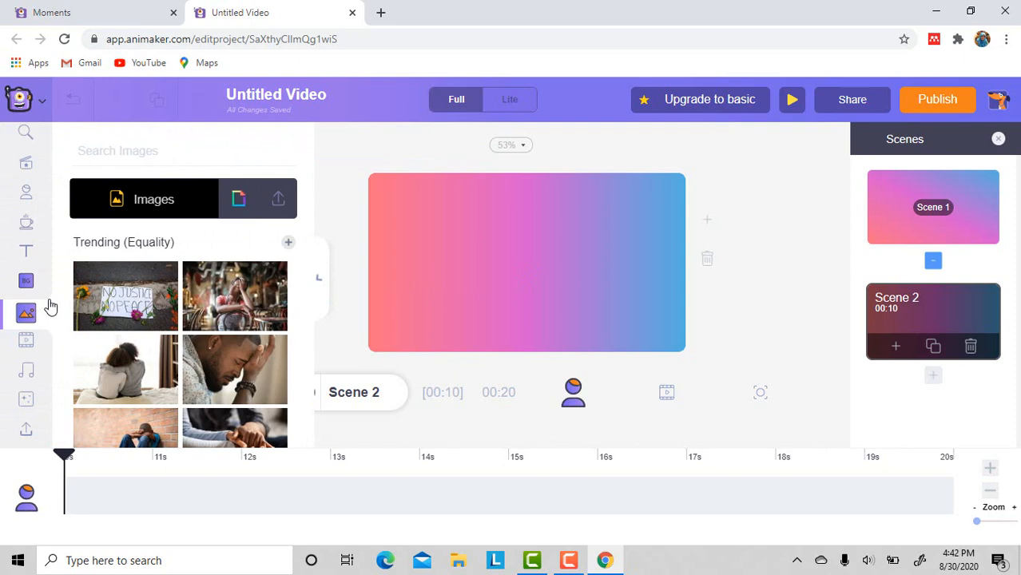
left_click(28, 344)
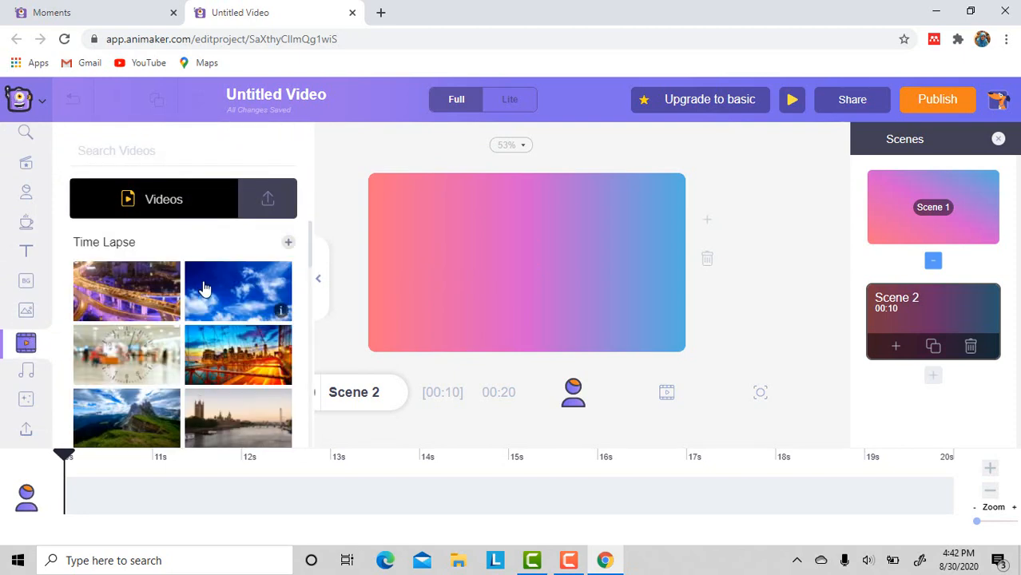
left_click(137, 301)
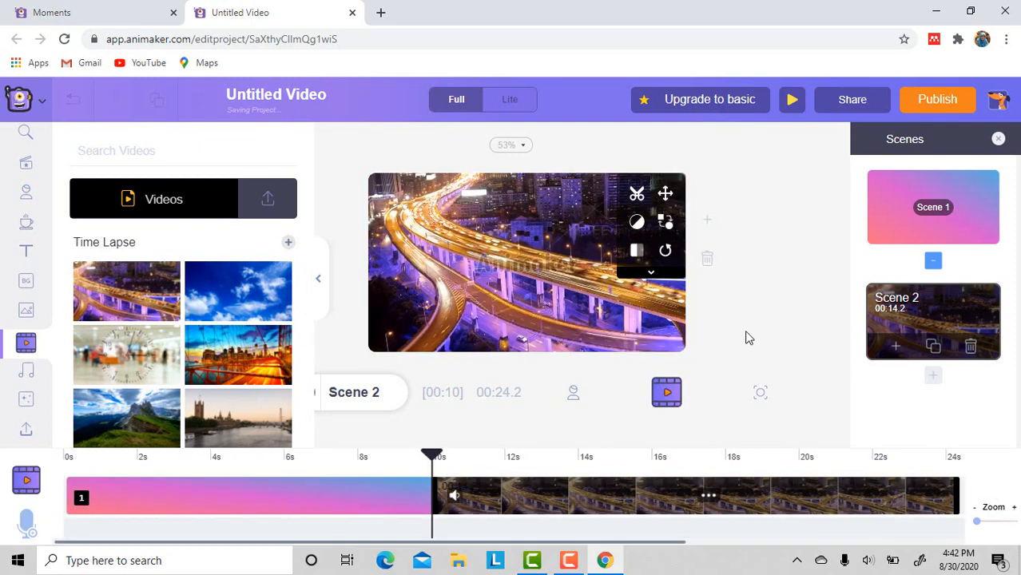
left_click(323, 285)
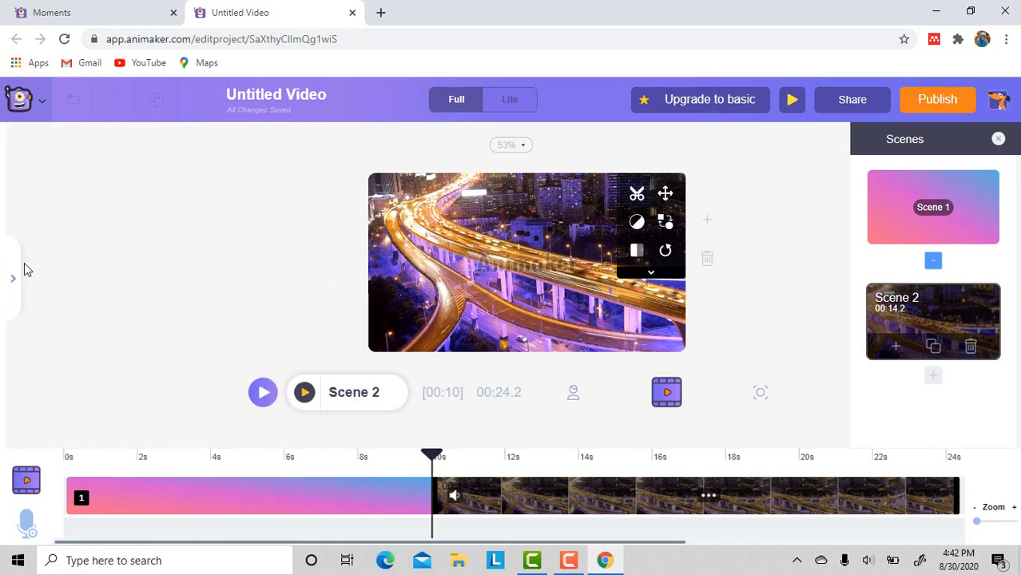
Add the "The Home Coming #TRUESTORY" text template over the highway video in Scene 2.
left_click(14, 286)
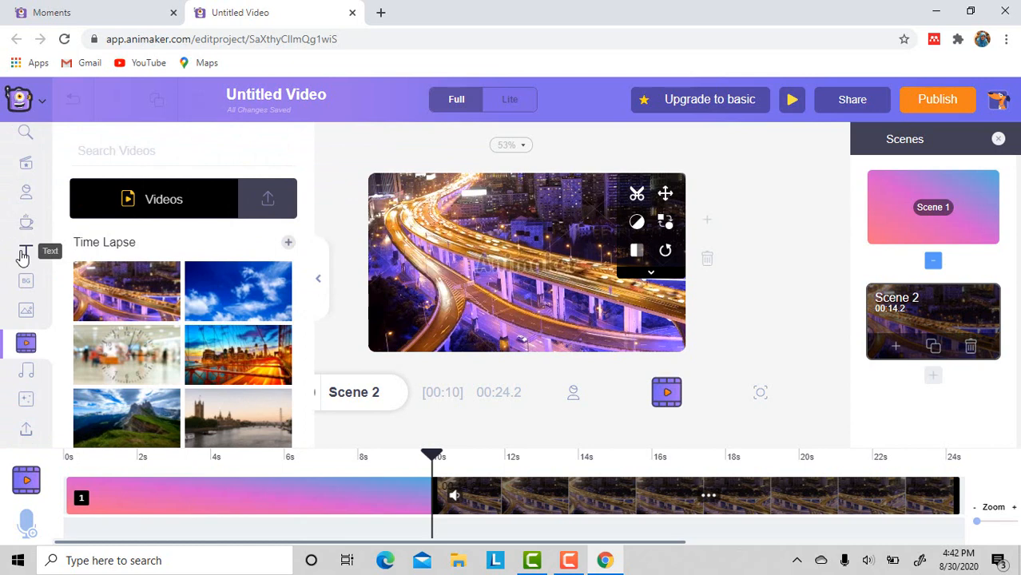
left_click(24, 254)
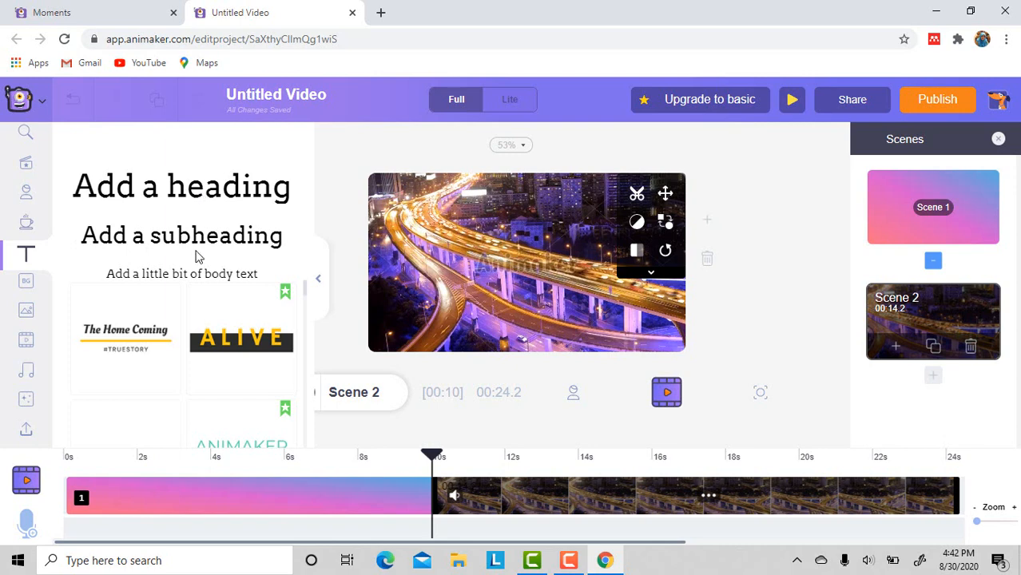
left_click(135, 338)
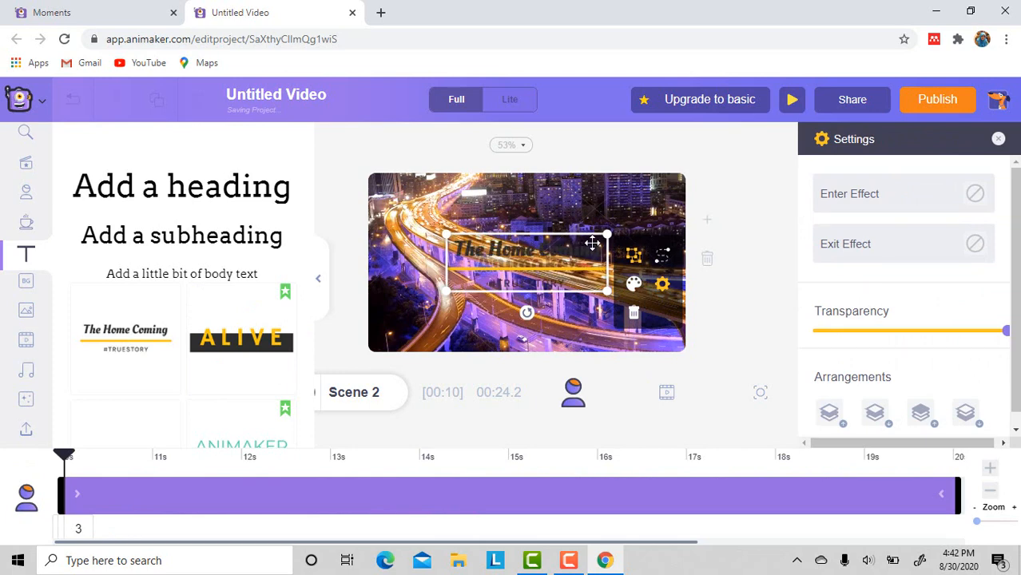
Replace the template's heading "The Home Coming" with "Belajar Motion Graphic".
double_click(512, 248)
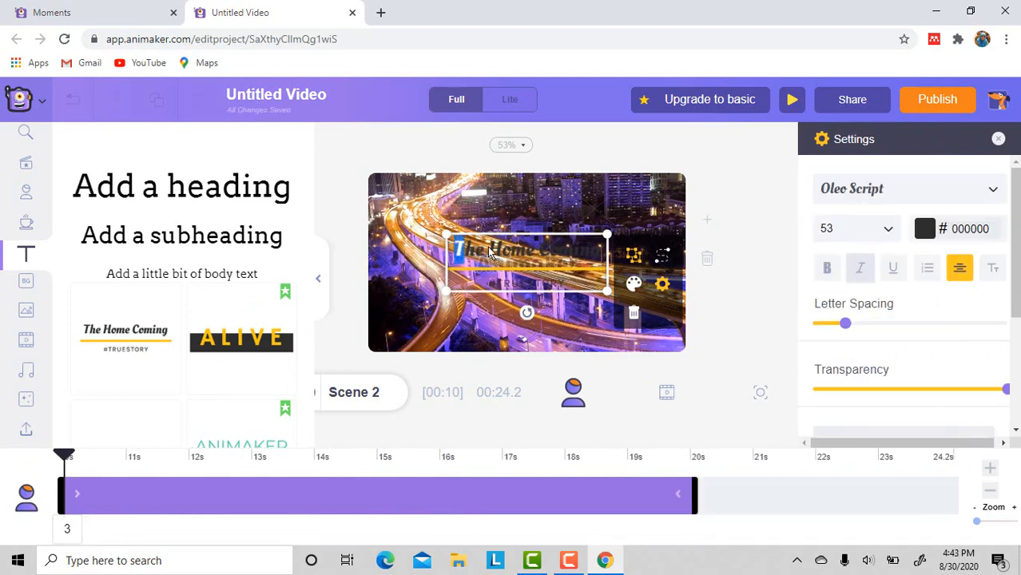
key("u")
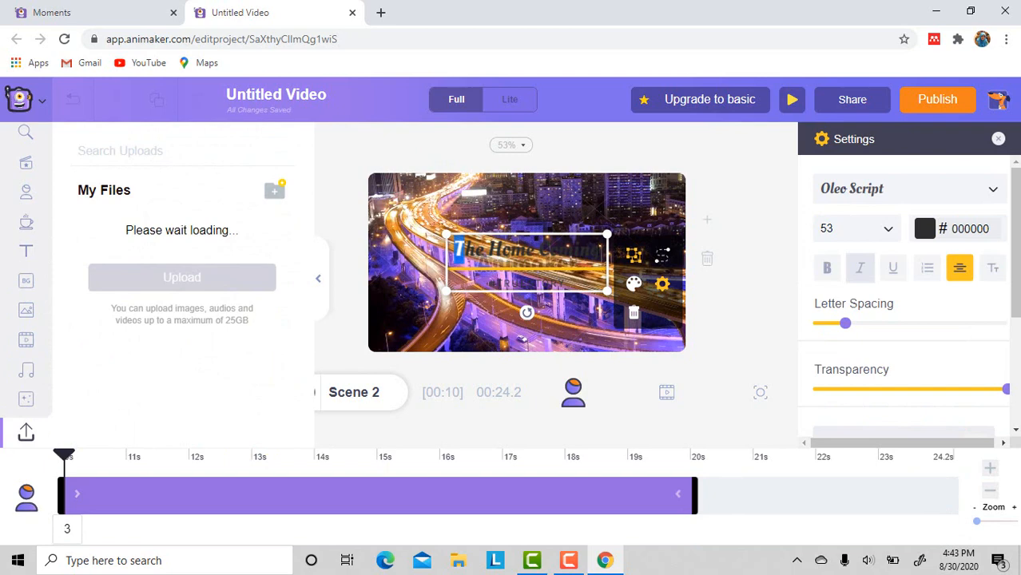
key("BackSpace")
key("BackSpace")
key("BackSpace")
key("BackSpace")
key("BackSpace")
key("BackSpace")
key("BackSpace")
key("BackSpace")
key("BackSpace")
key("BackSpace")
key("BackSpace")
key("BackSpace")
key("BackSpace")
key("BackSpace")
key("BackSpace")
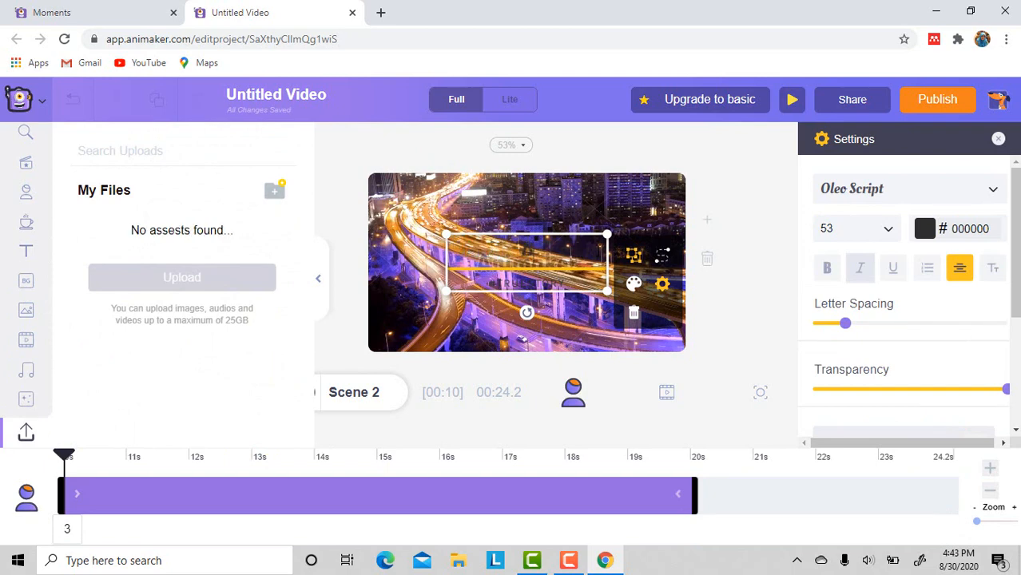
type("Belajar")
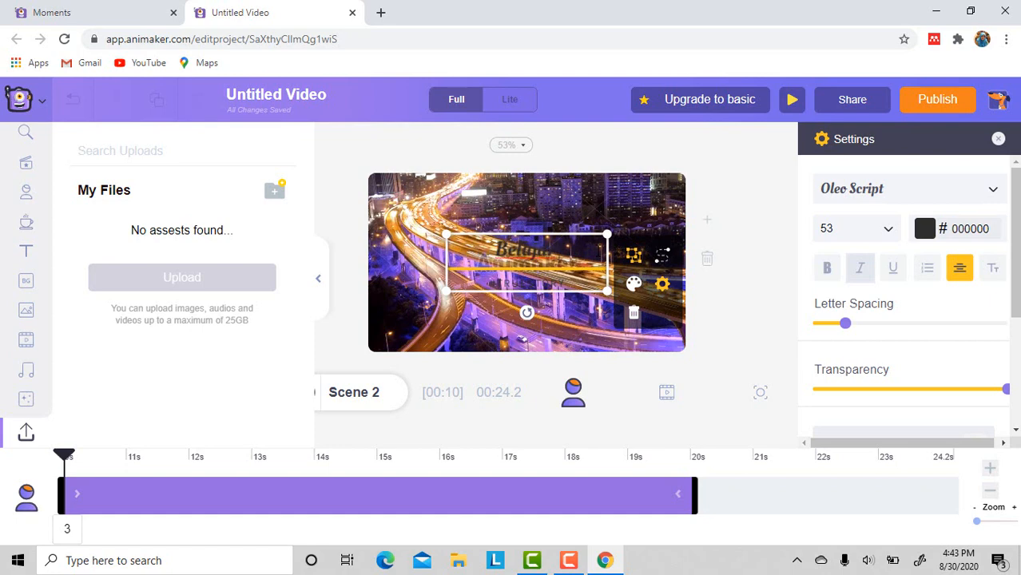
type(" Memb")
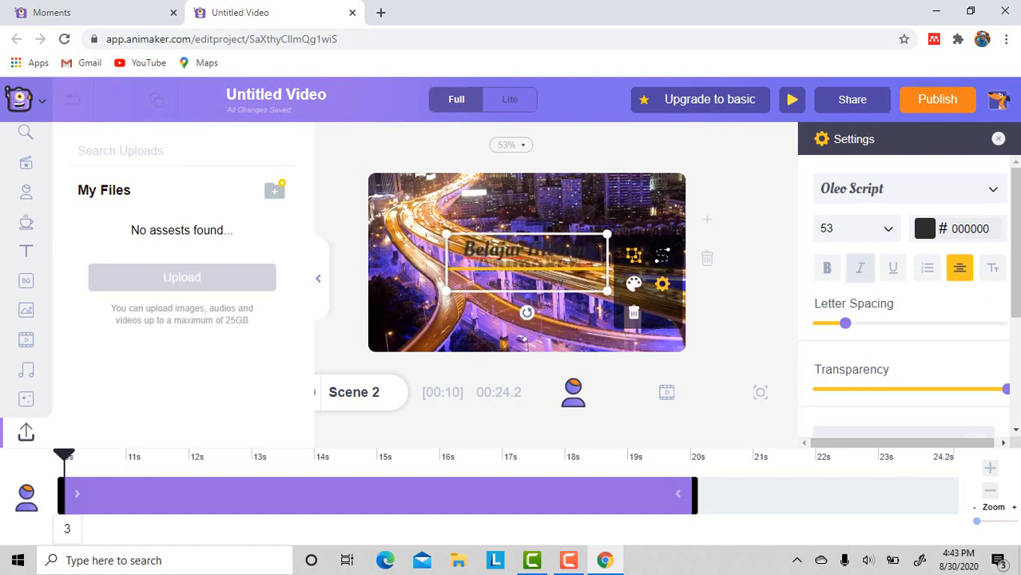
type("uatViphi")
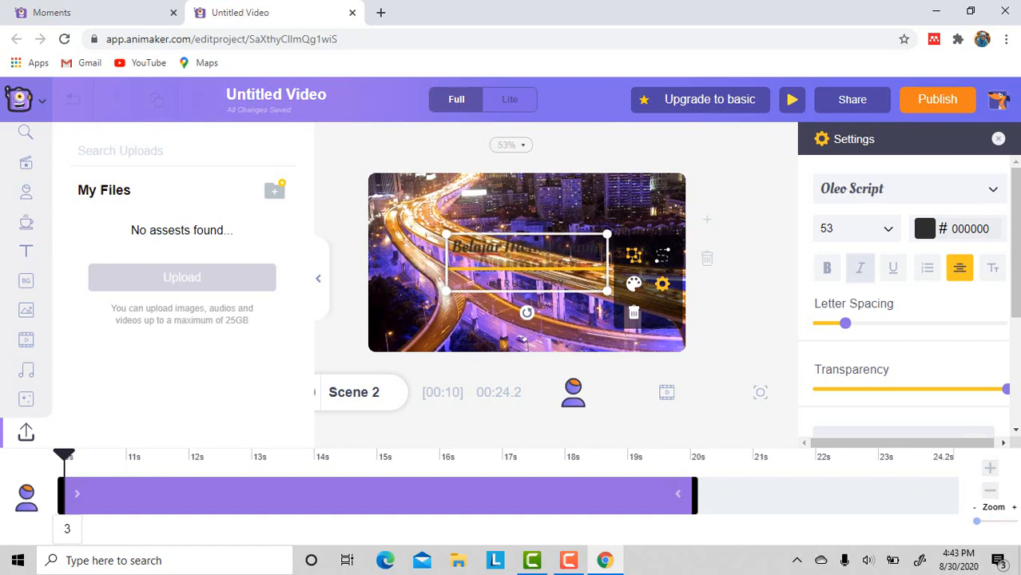
Replace the template's "#TRUESTORY" subtitle with the presenter's full name in lowercase.
double_click(542, 286)
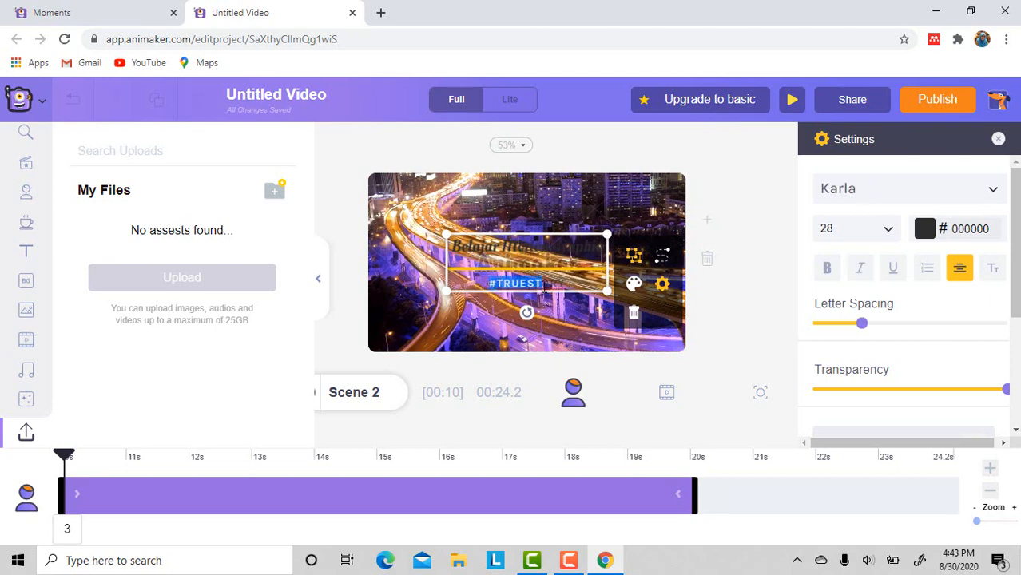
left_click_drag(564, 283, 453, 273)
key("BackSpace")
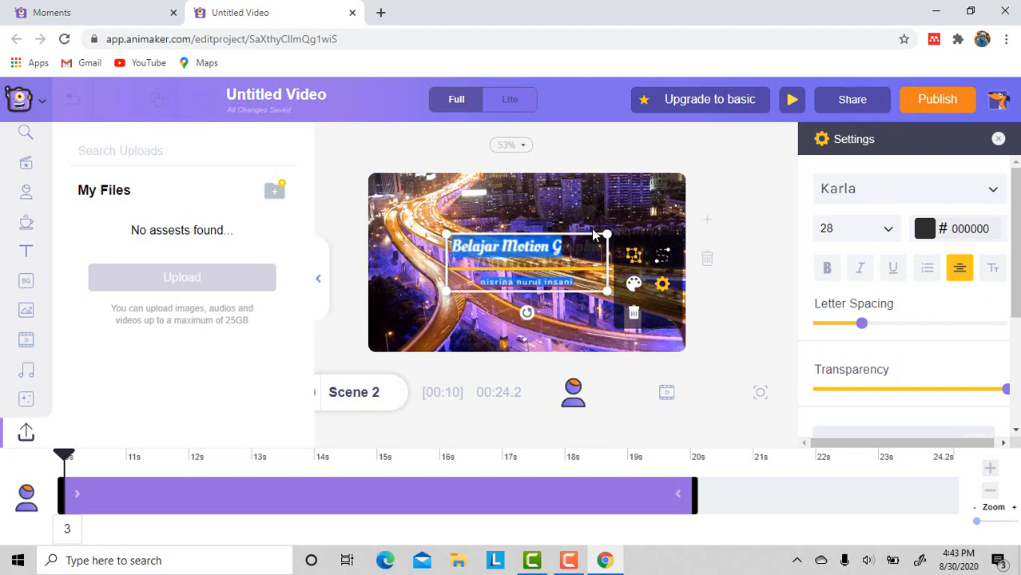
left_click(566, 289)
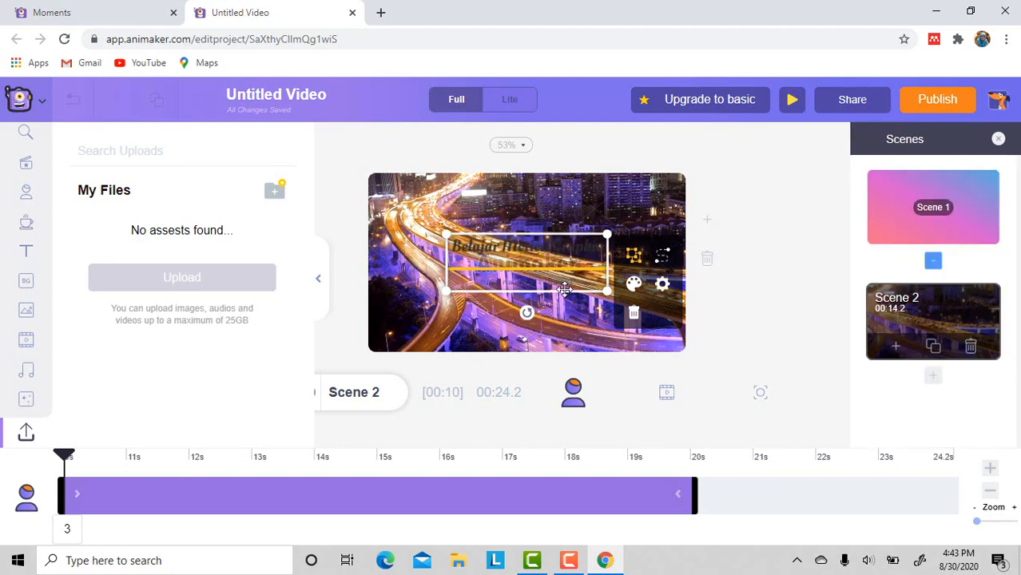
Move the text block to the upper right of the video frame and colour its heading amber yellow, keeping the Oleo Script font.
left_click(319, 285)
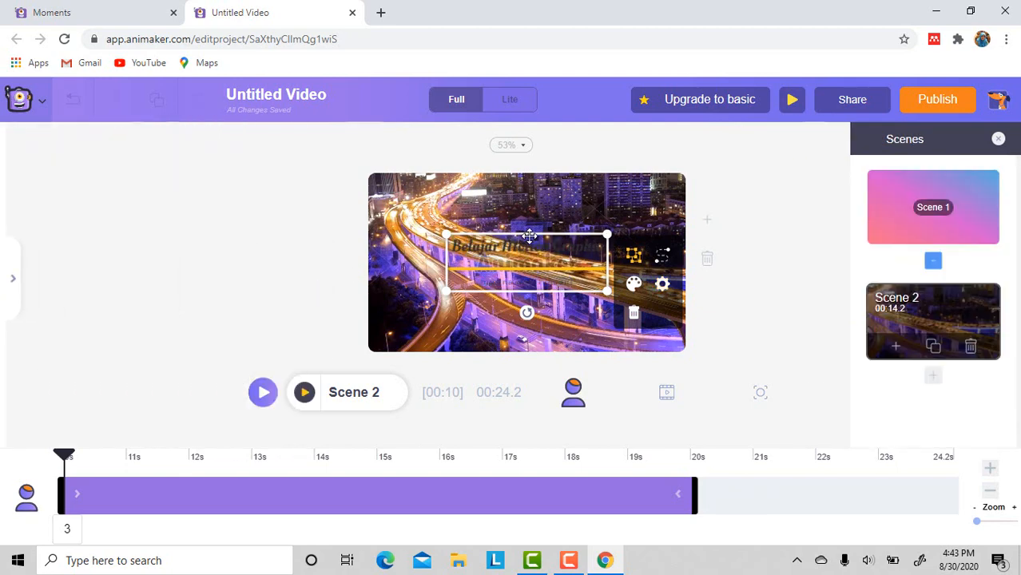
left_click(589, 193)
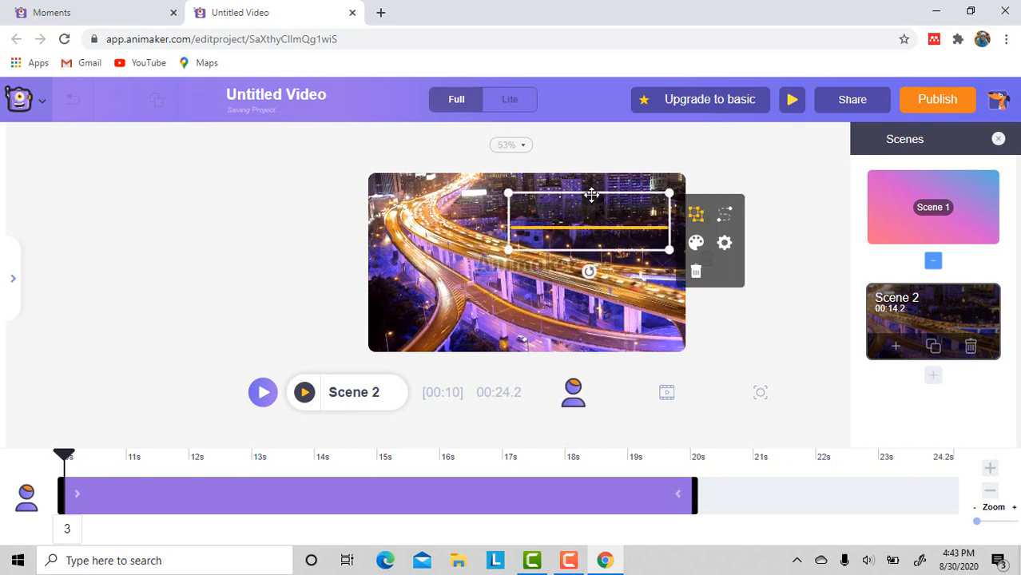
double_click(653, 208)
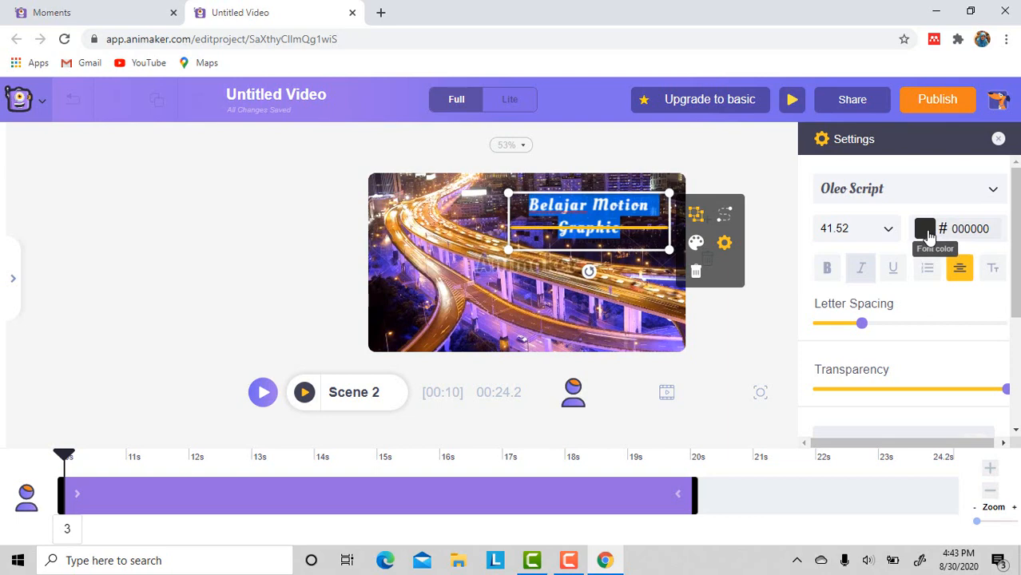
left_click(927, 232)
left_click(773, 292)
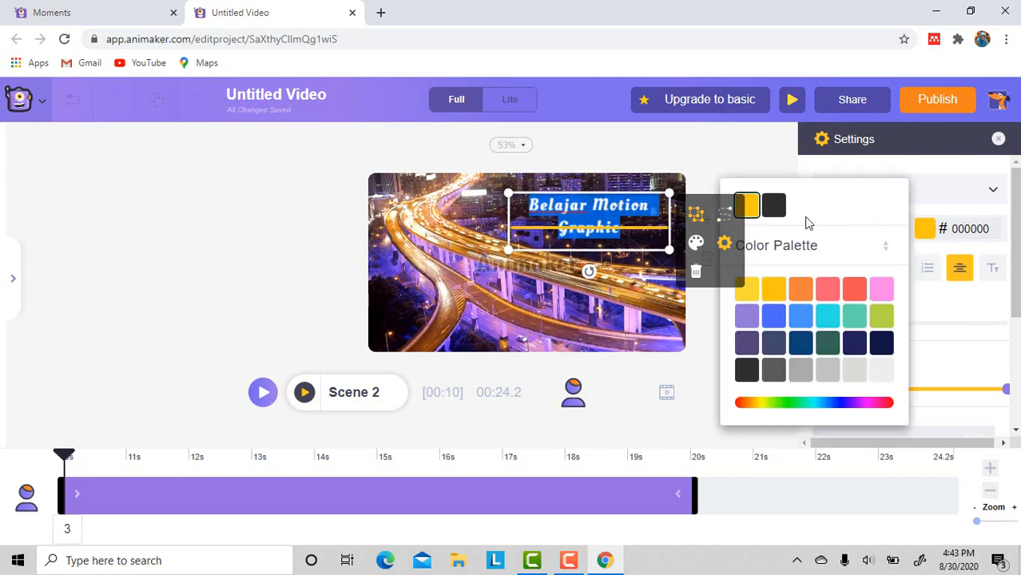
left_click(930, 197)
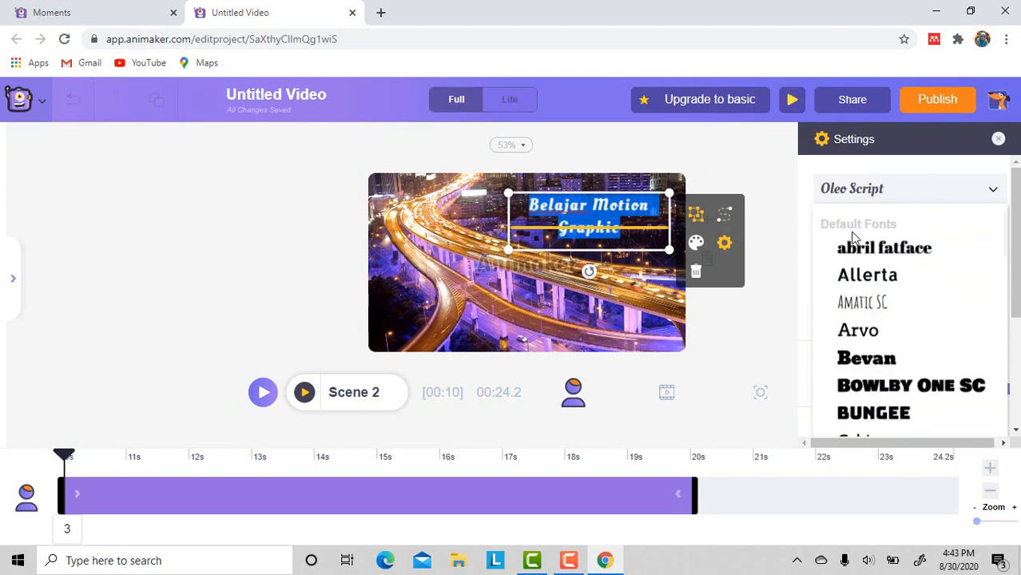
left_click(781, 223)
Compare font sizes 40, 38 and 36 for the "Belajar Motion Graphic" heading and set it to 32 so it fits on one line.
left_click(627, 215)
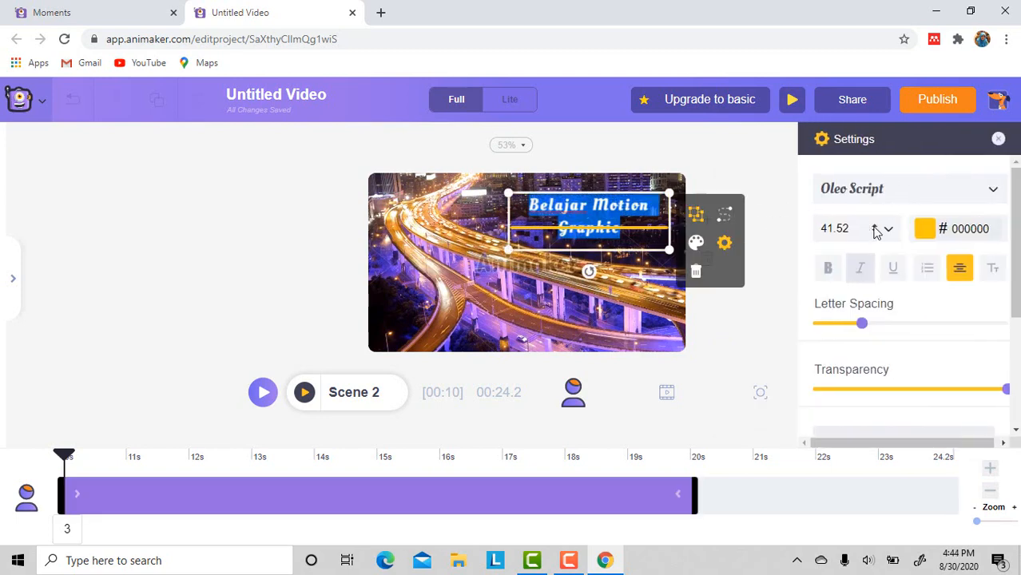
left_click(889, 232)
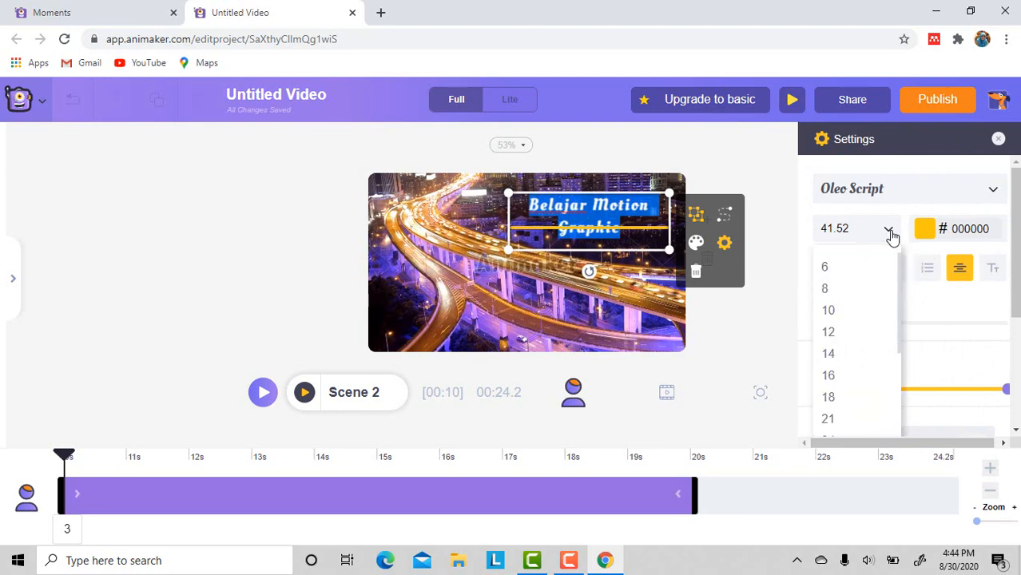
scroll(898, 312, "down", 1)
scroll(898, 351, "down", 2)
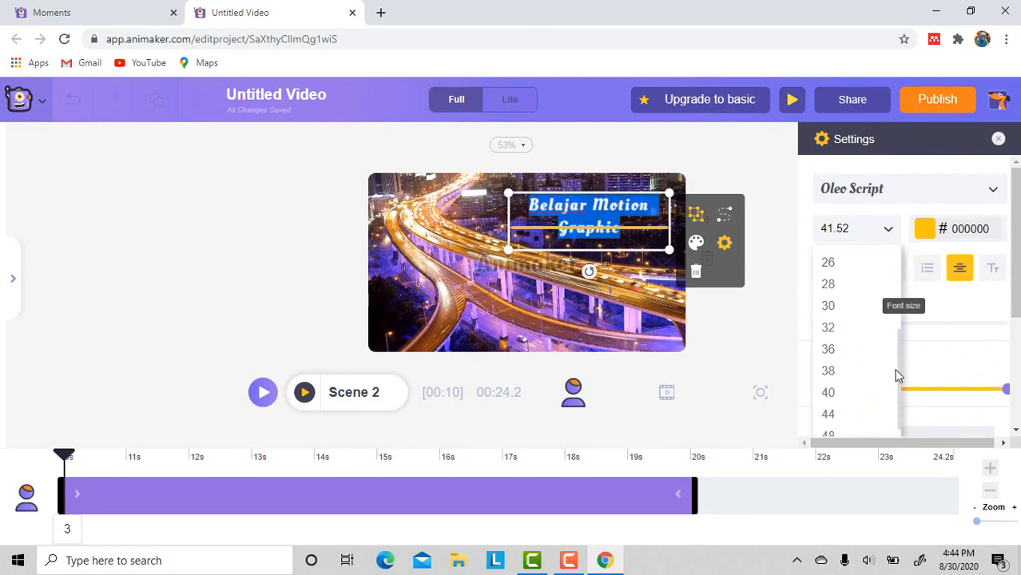
left_click(855, 314)
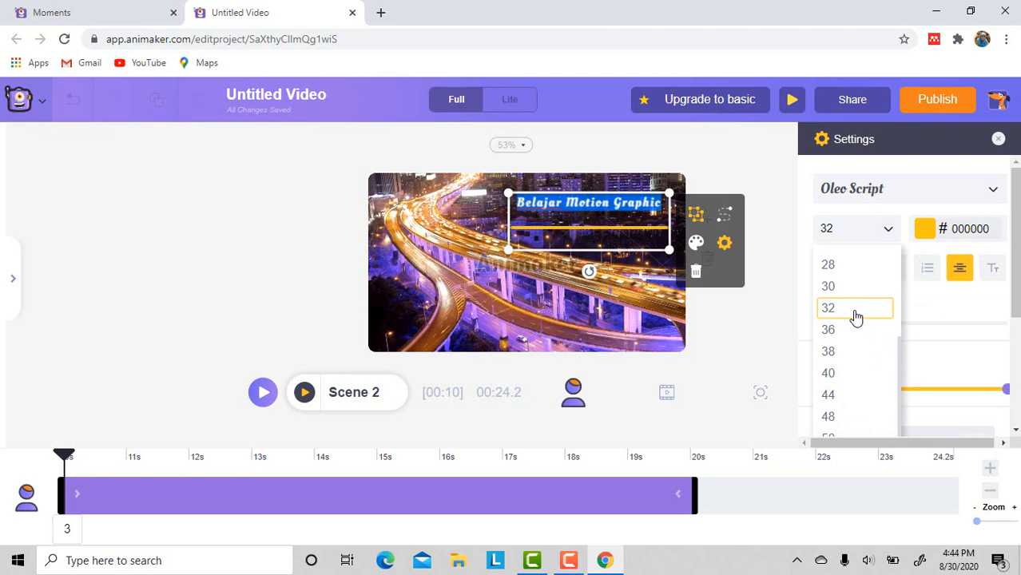
left_click(846, 380)
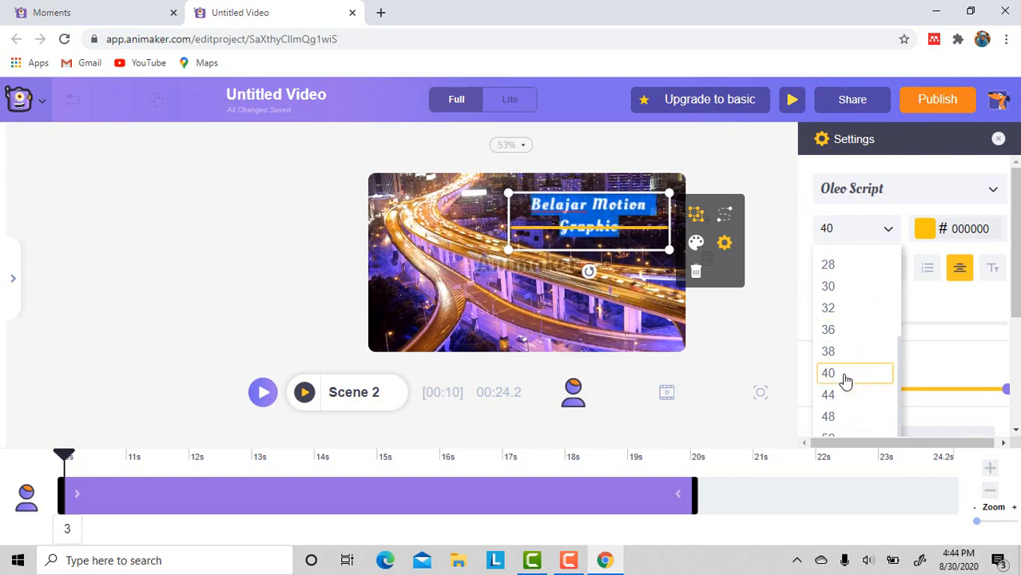
left_click(839, 353)
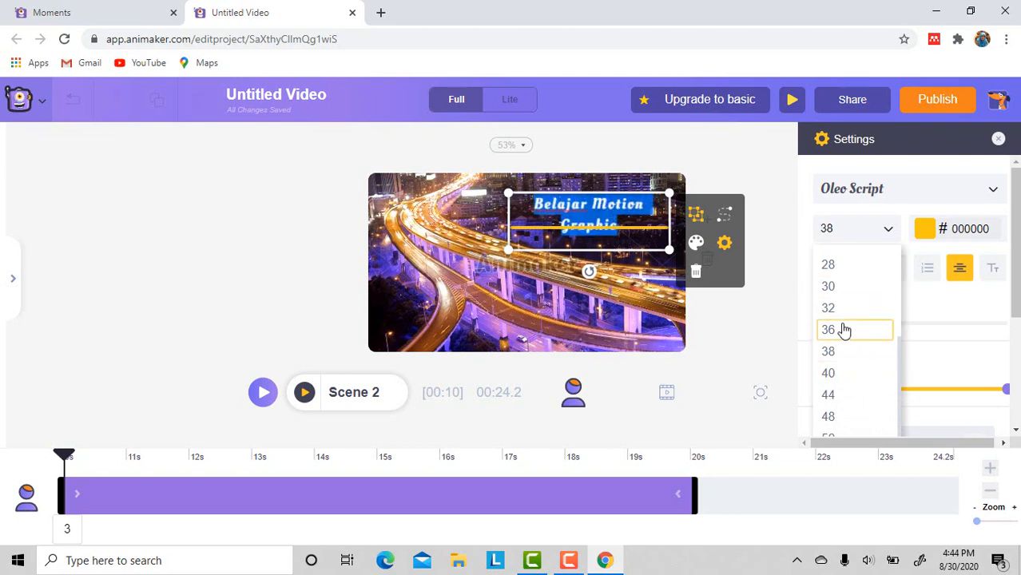
left_click(845, 331)
left_click(845, 308)
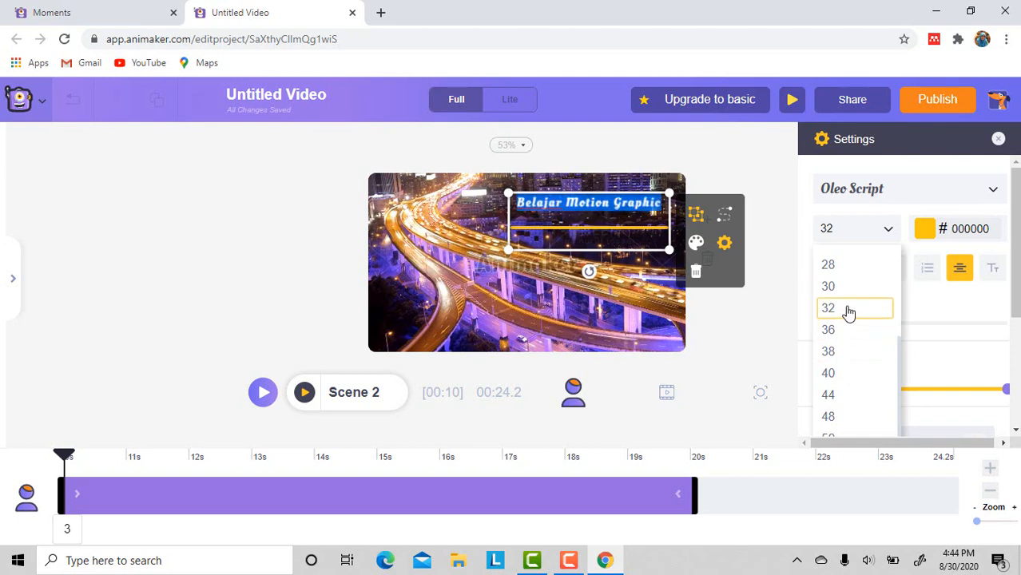
Colour the name subtitle below the yellow line with the palette's lightest, near-white grey and deselect the text block.
left_click(599, 248)
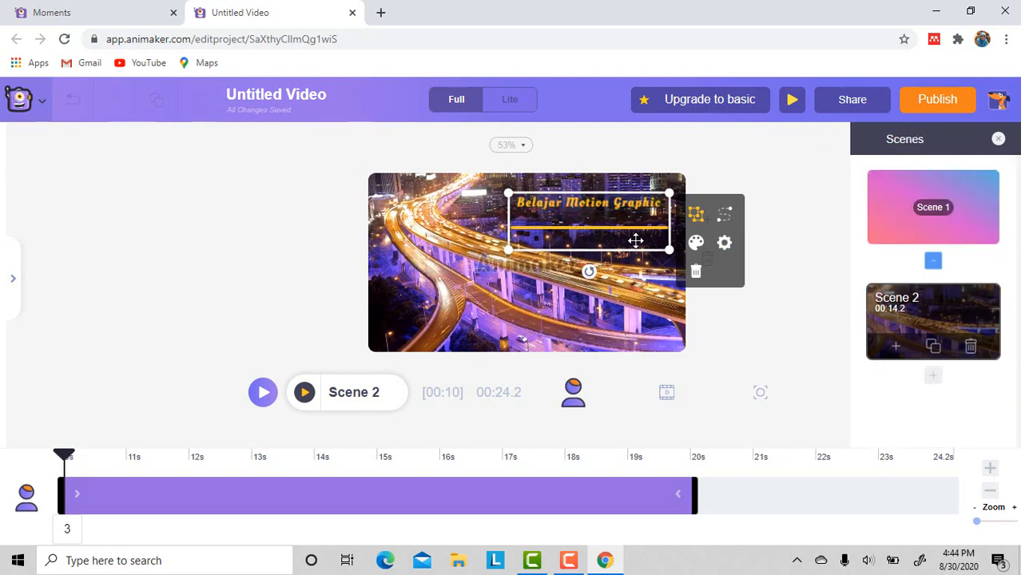
left_click(631, 241)
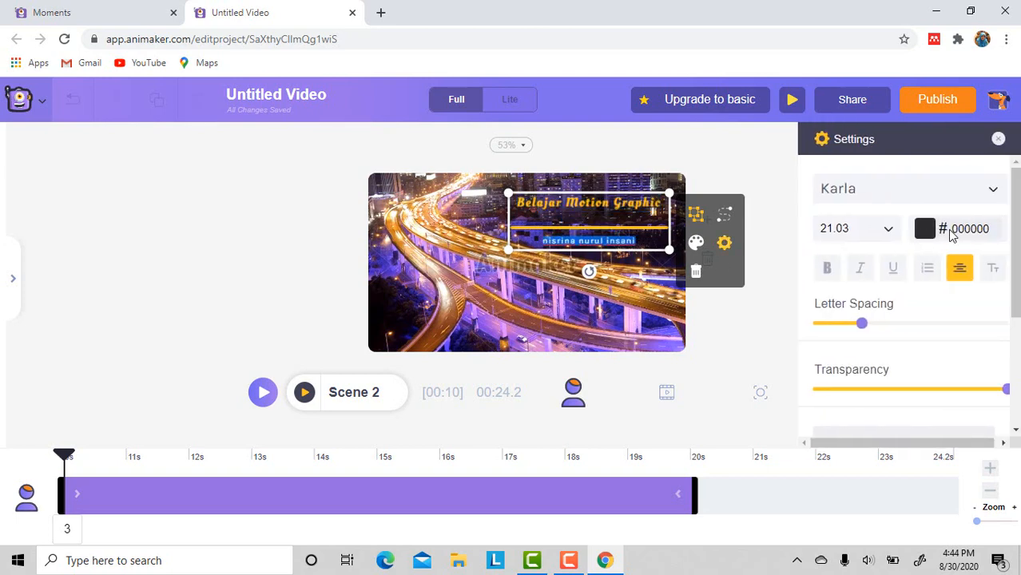
left_click(923, 230)
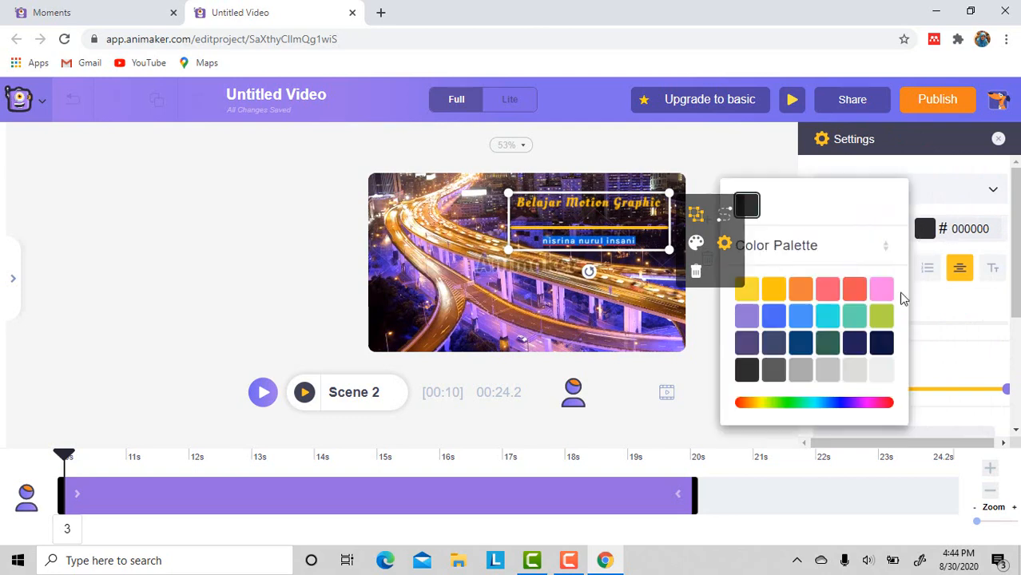
left_click(881, 372)
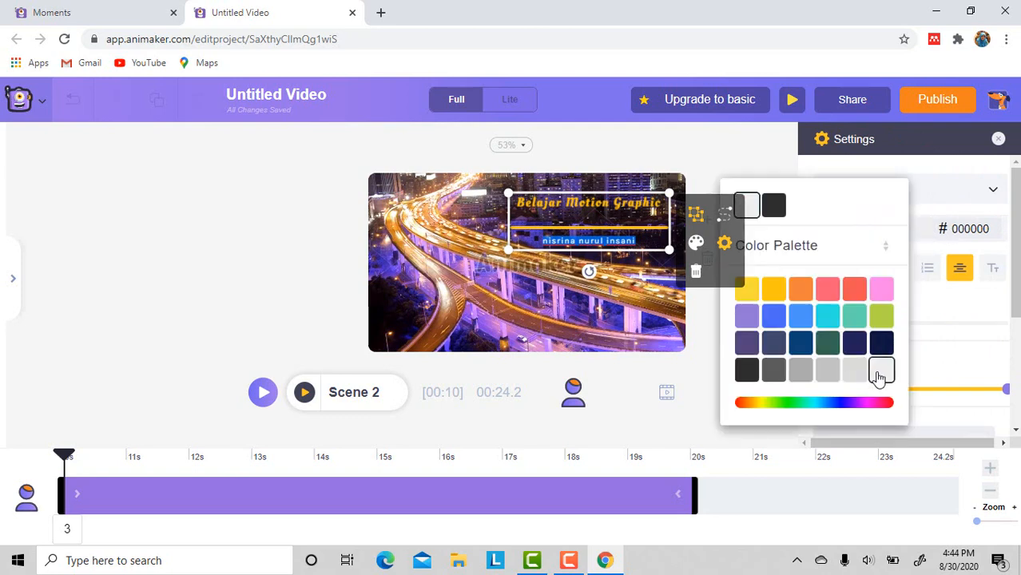
left_click(892, 167)
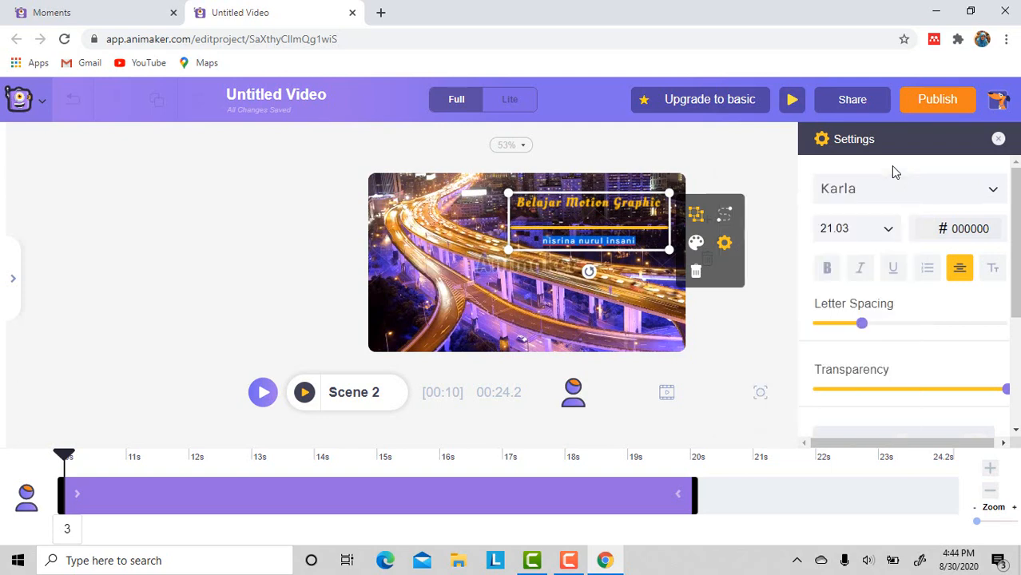
left_click(748, 361)
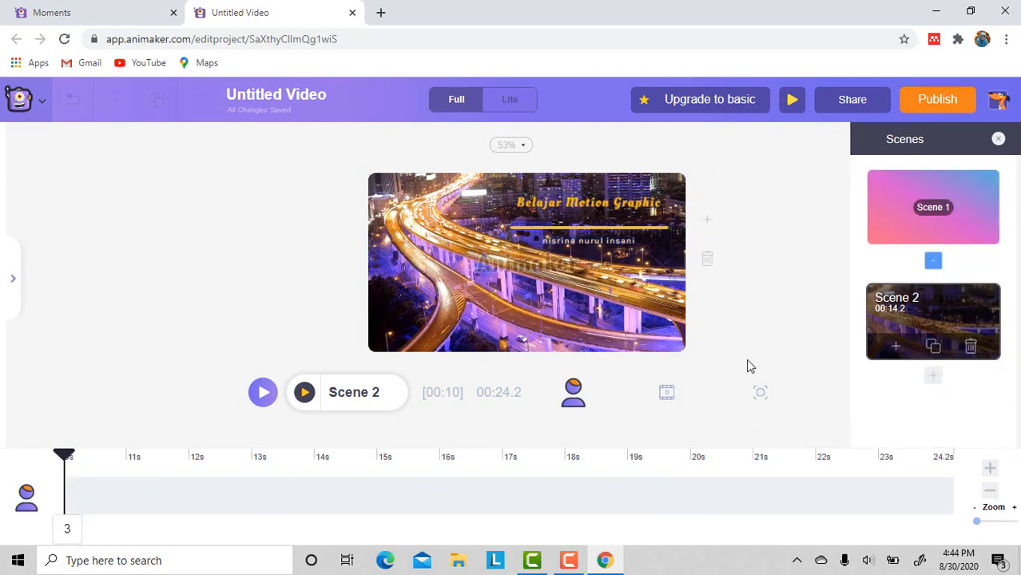
Play Scene 2 to preview the highway video with its title text.
left_click(303, 394)
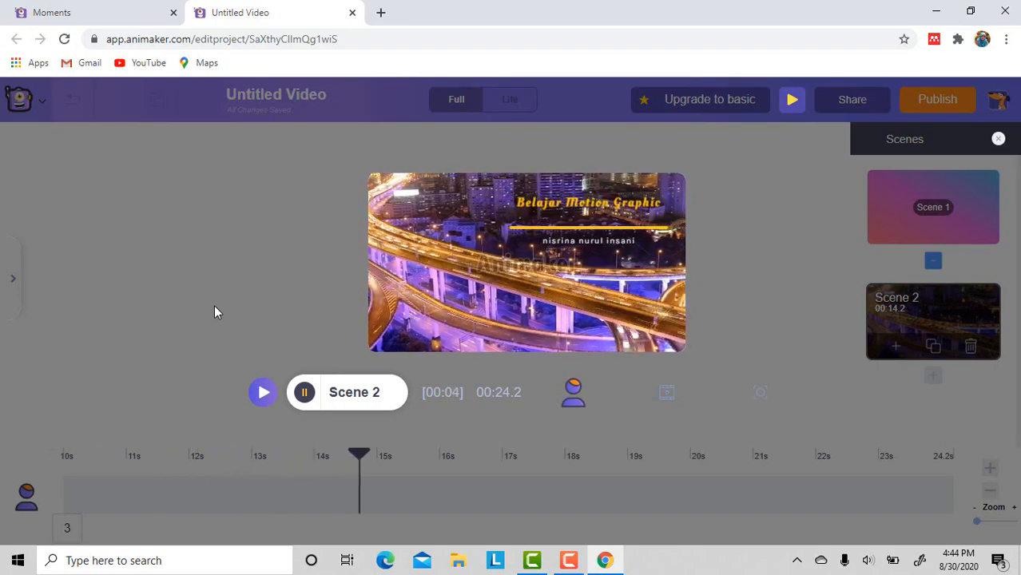
Stop the preview, add the motivational "Celebration festival" music track to Scene 2 and play the scene with it.
left_click(305, 394)
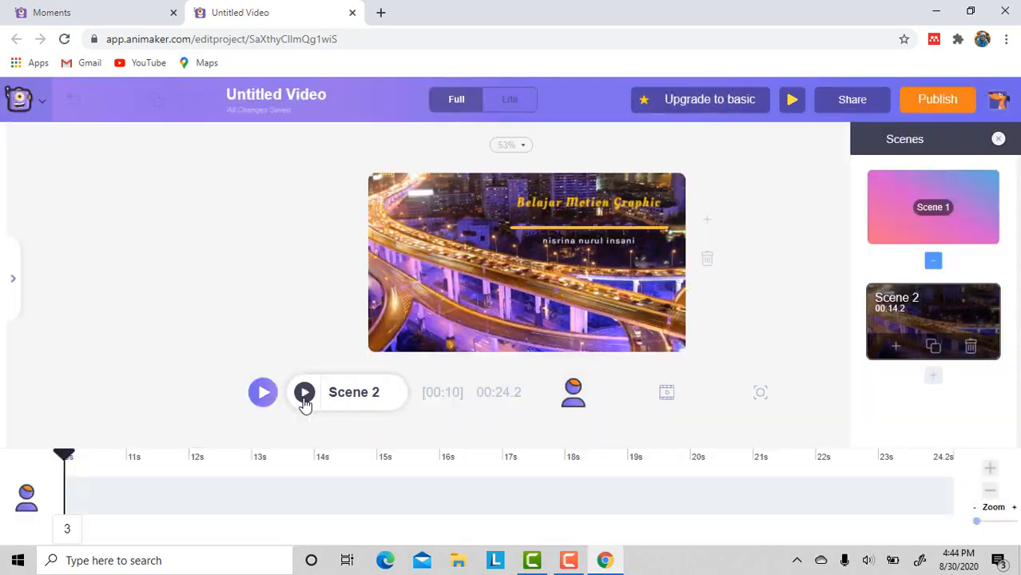
left_click(14, 283)
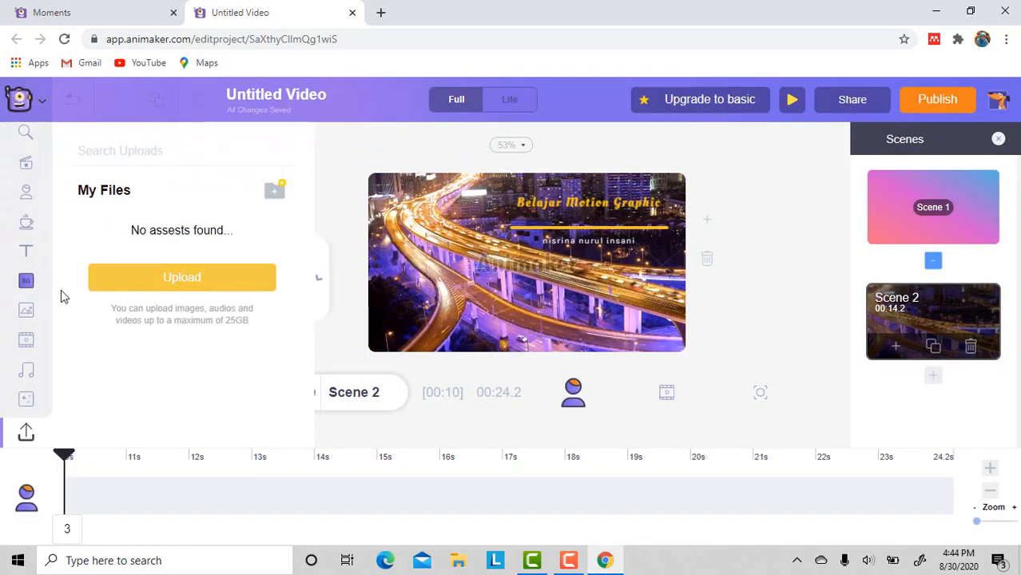
left_click(26, 375)
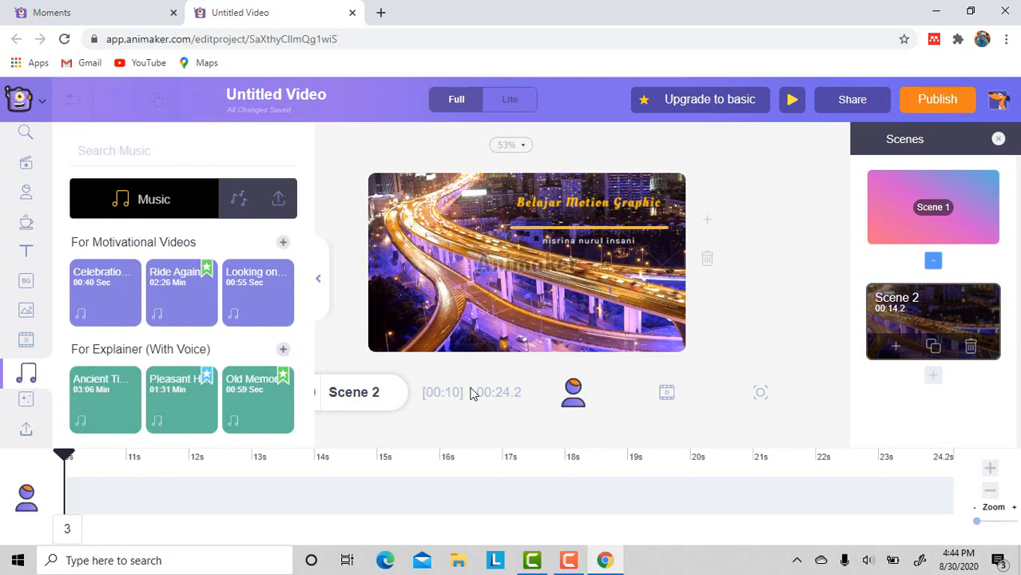
left_click(319, 280)
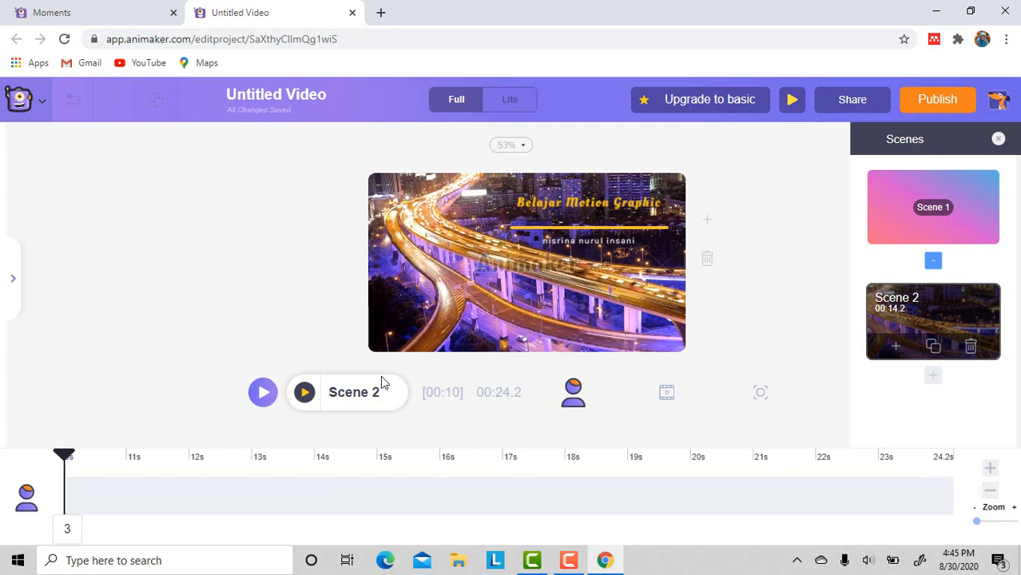
left_click(13, 279)
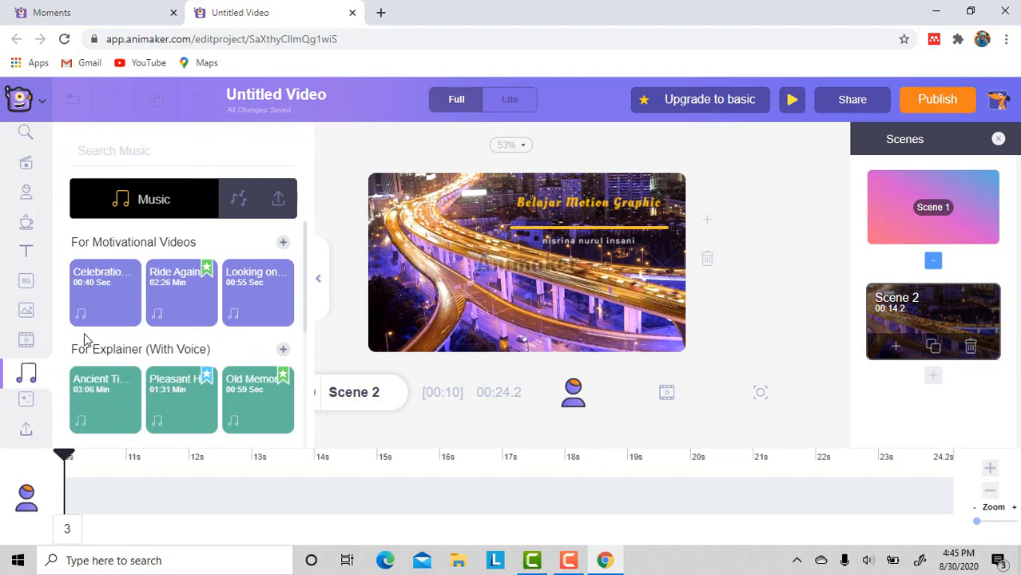
left_click(105, 293)
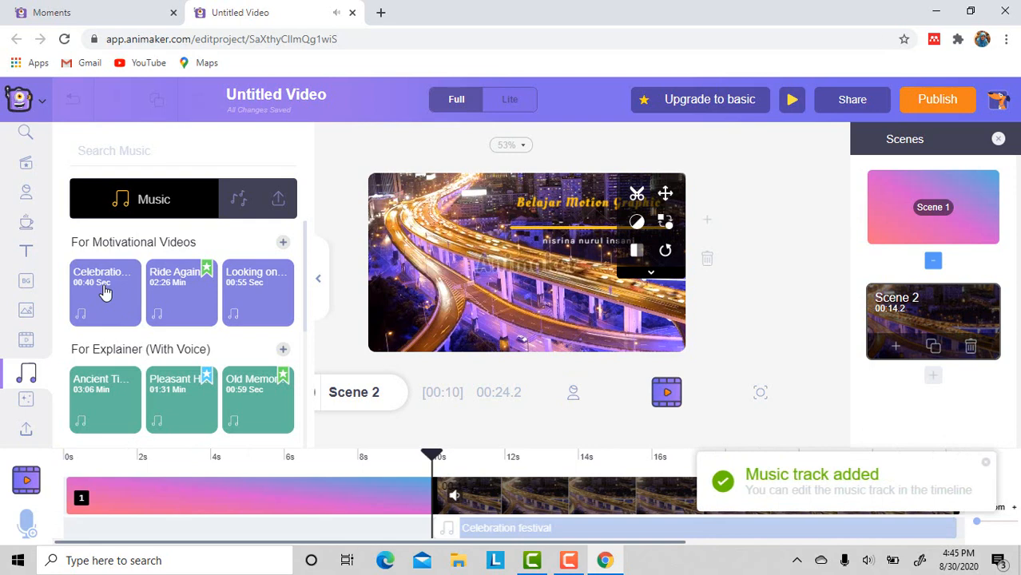
mouse_move(454, 497)
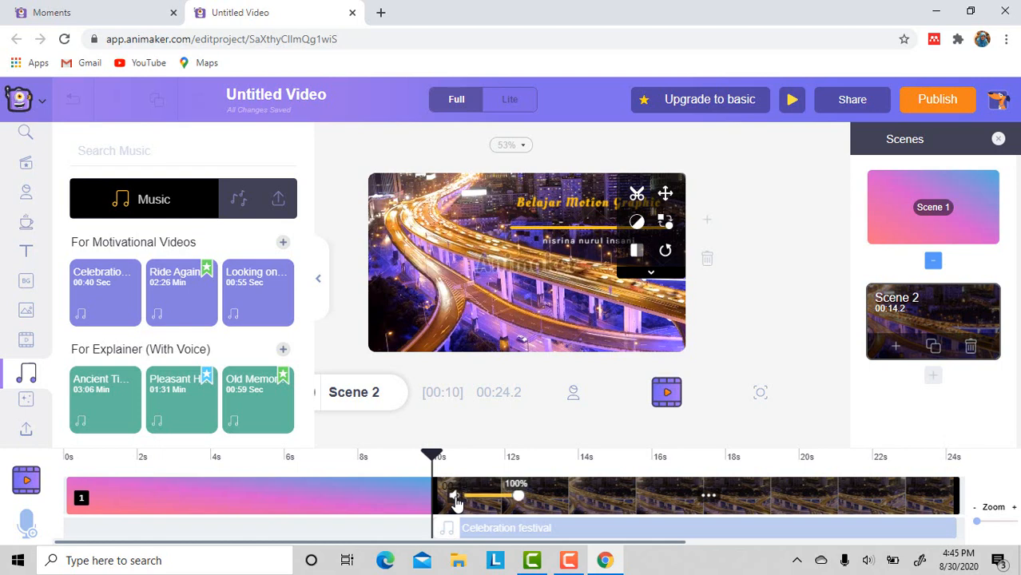
left_click(322, 286)
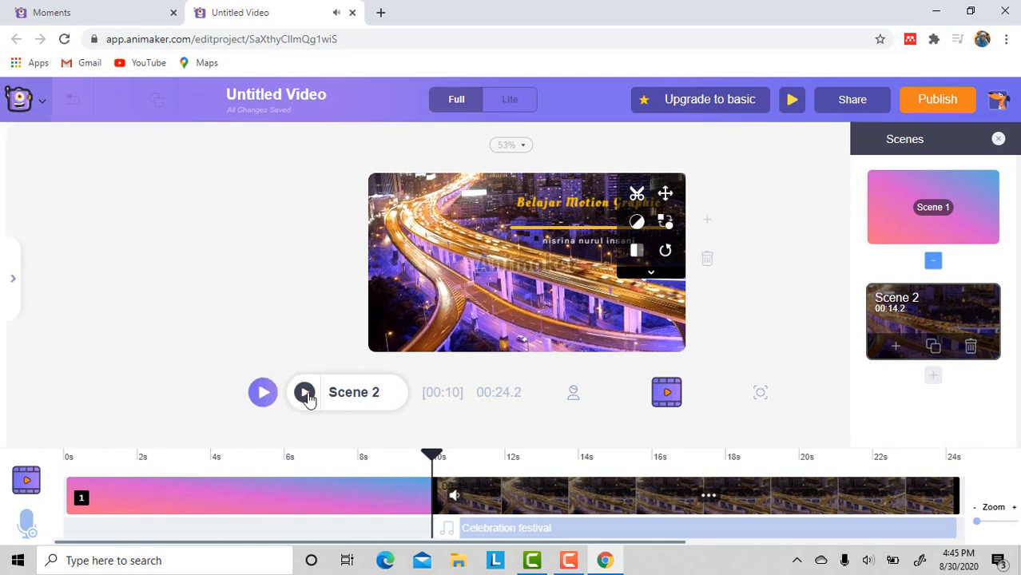
left_click(304, 393)
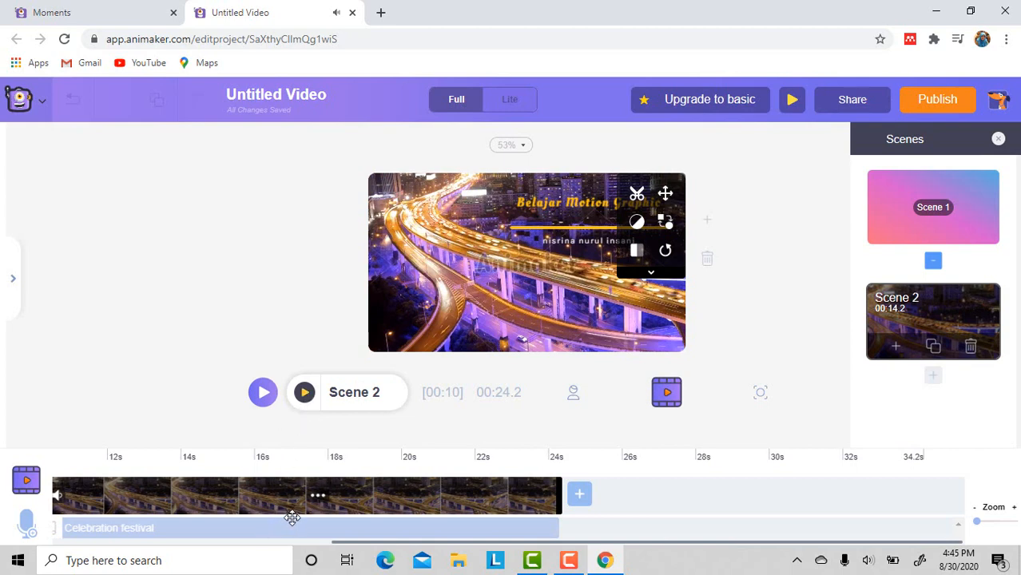
Extend the title text block's duration to the end of Scene 2 at 24.2 s and preview the scene.
left_click(578, 208)
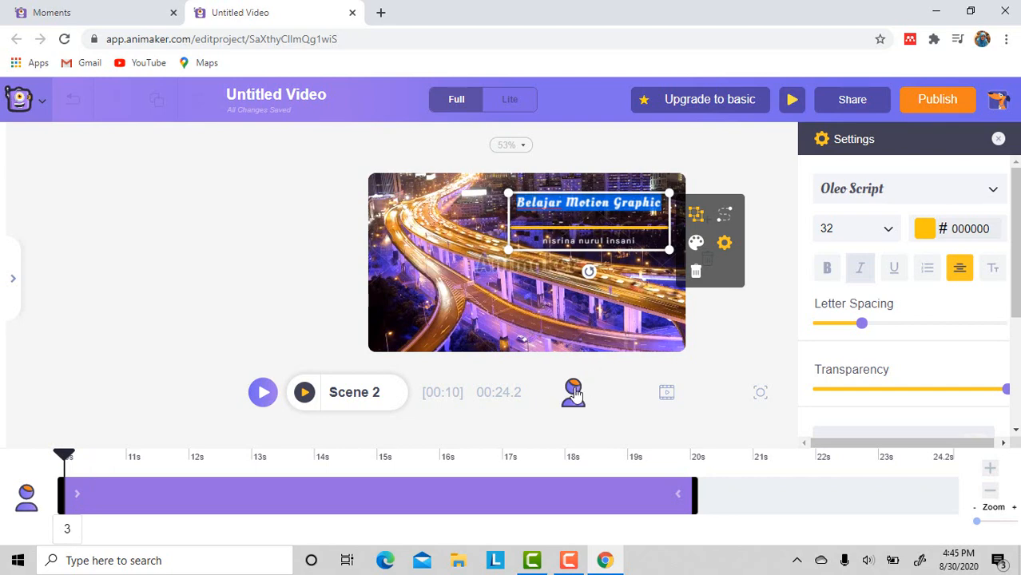
left_click(620, 239)
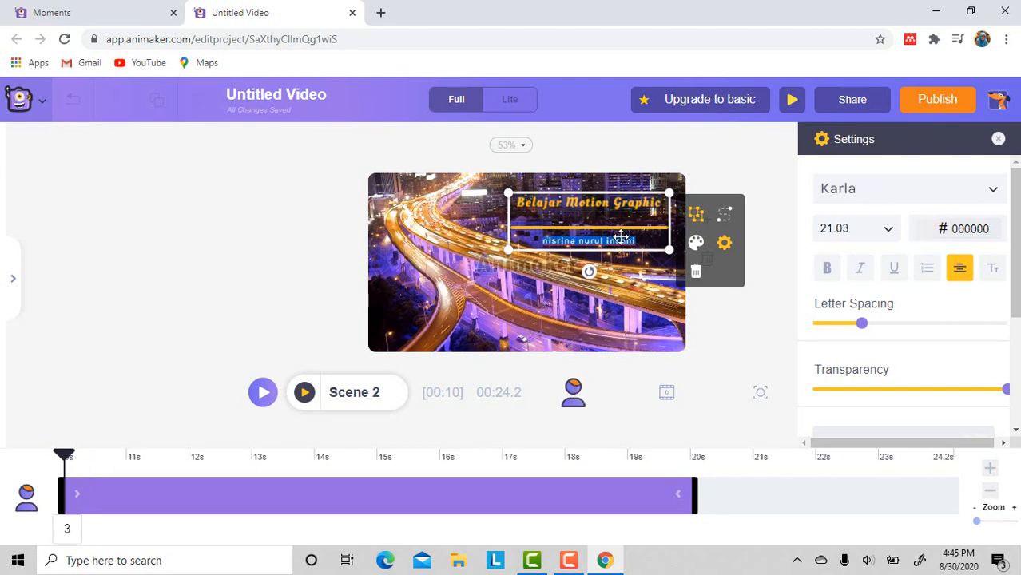
left_click(78, 536)
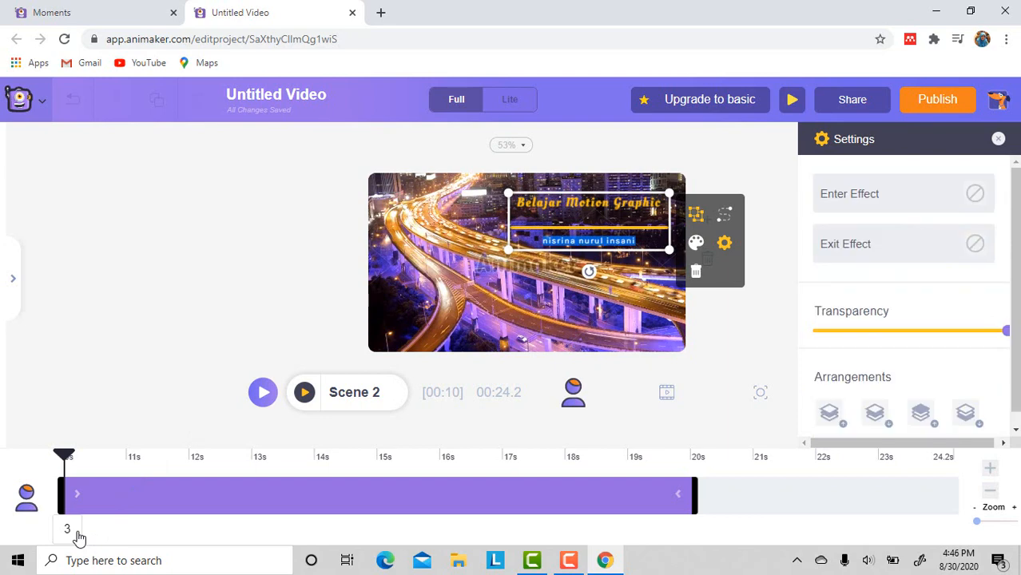
left_click_drag(695, 495, 968, 512)
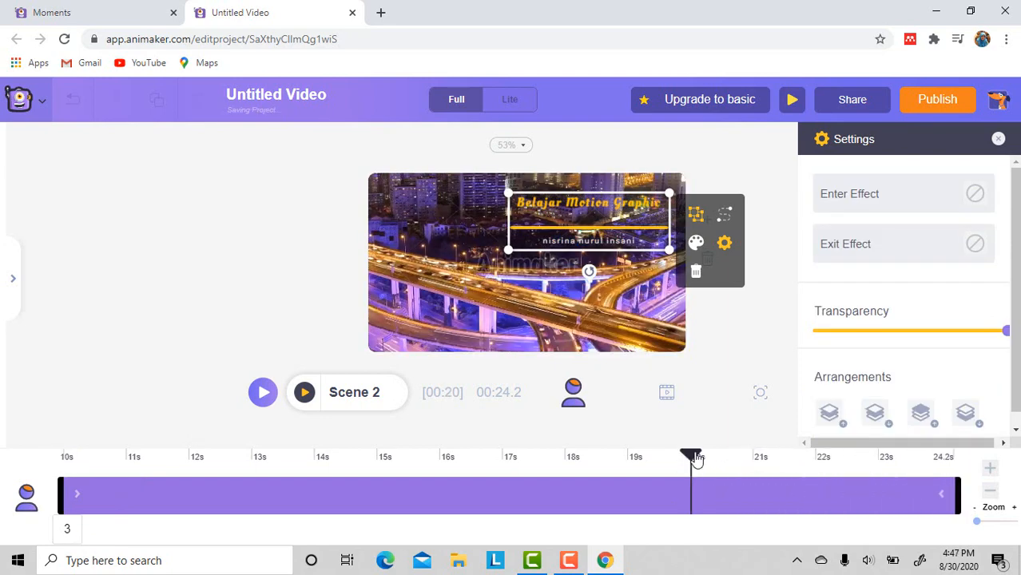
left_click(970, 459)
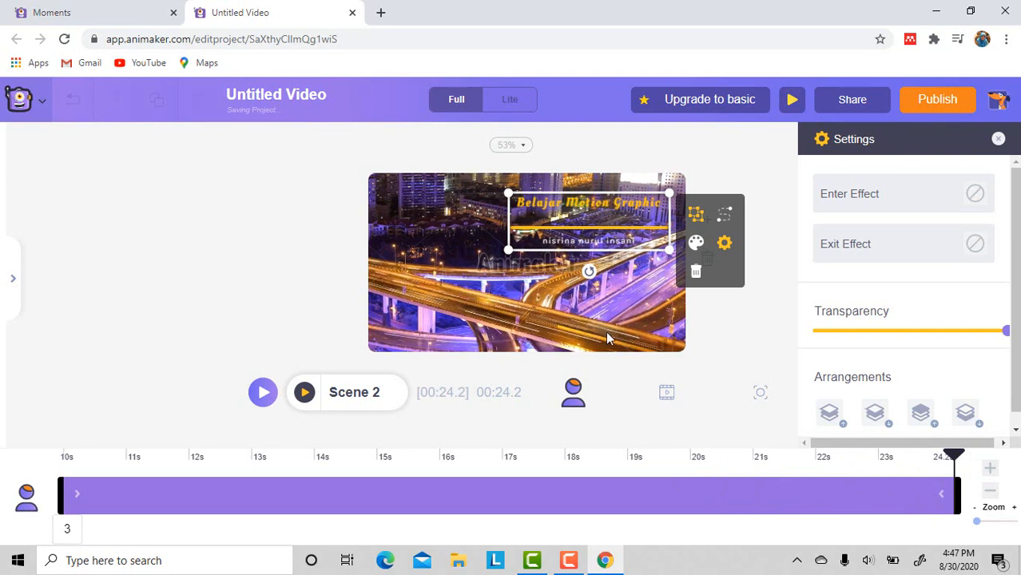
left_click(306, 394)
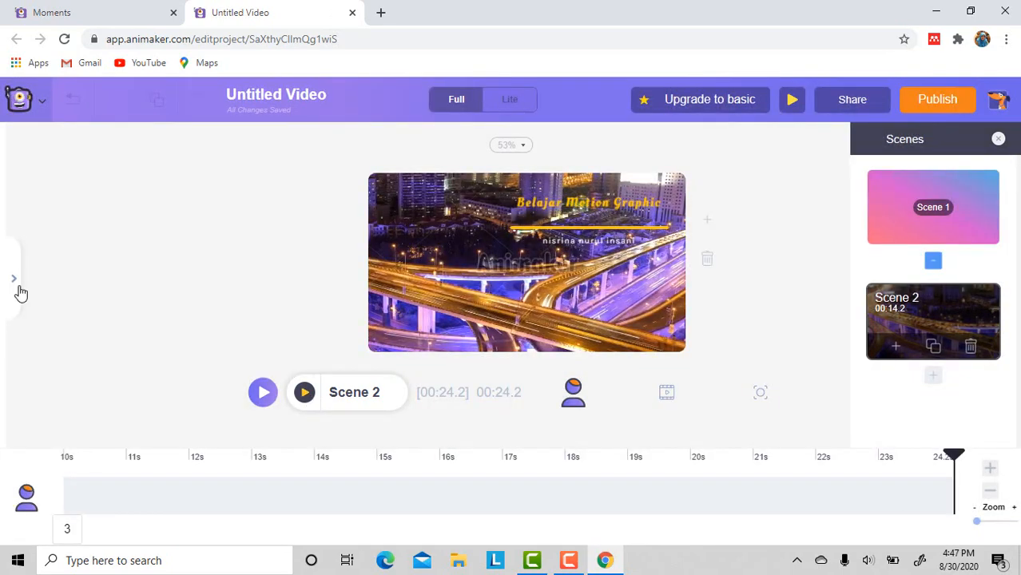
Try the party bunting effect from the blue thumbnail on Scene 2, delete it and browse further effects.
left_click(18, 286)
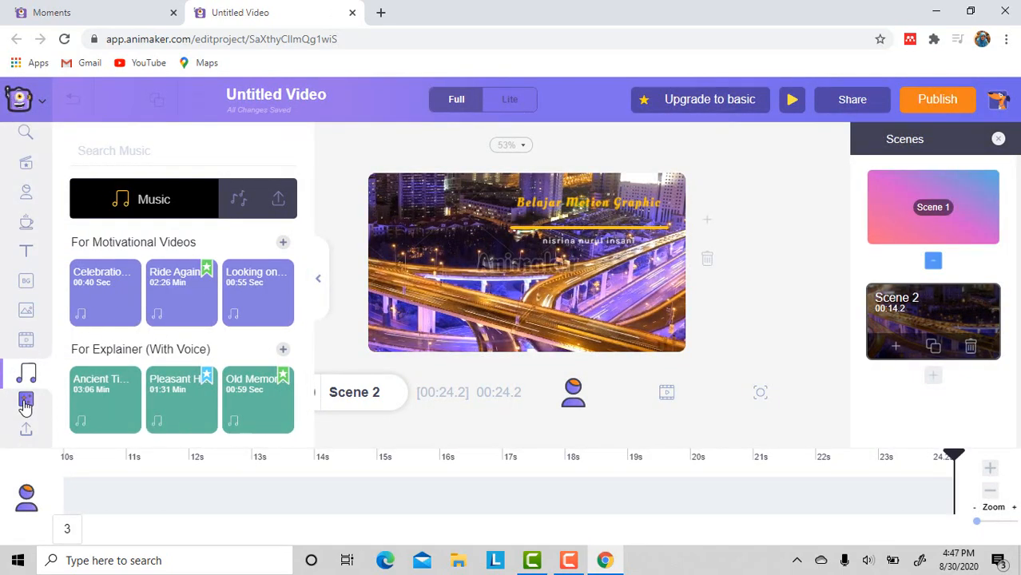
left_click(26, 402)
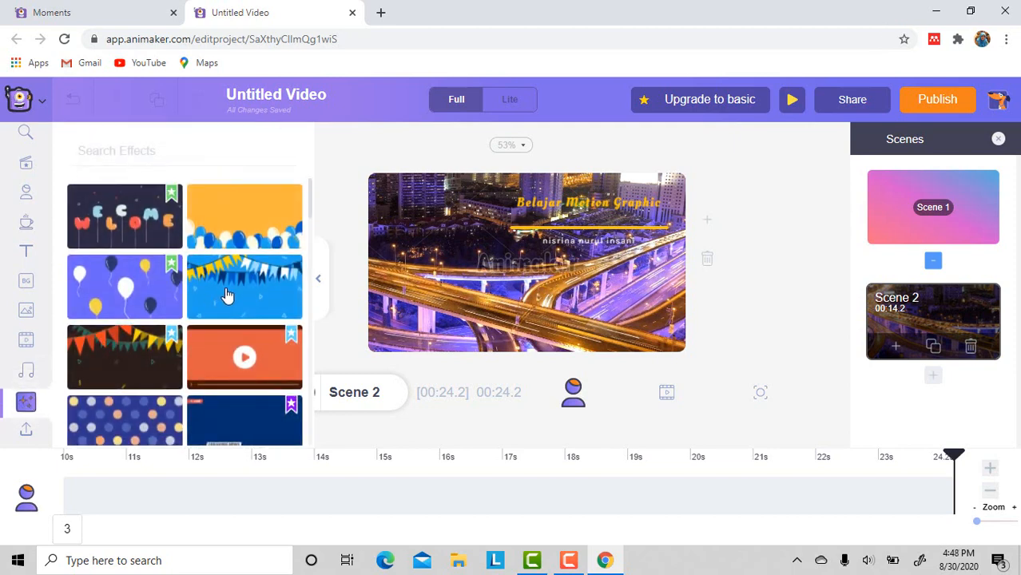
left_click(227, 295)
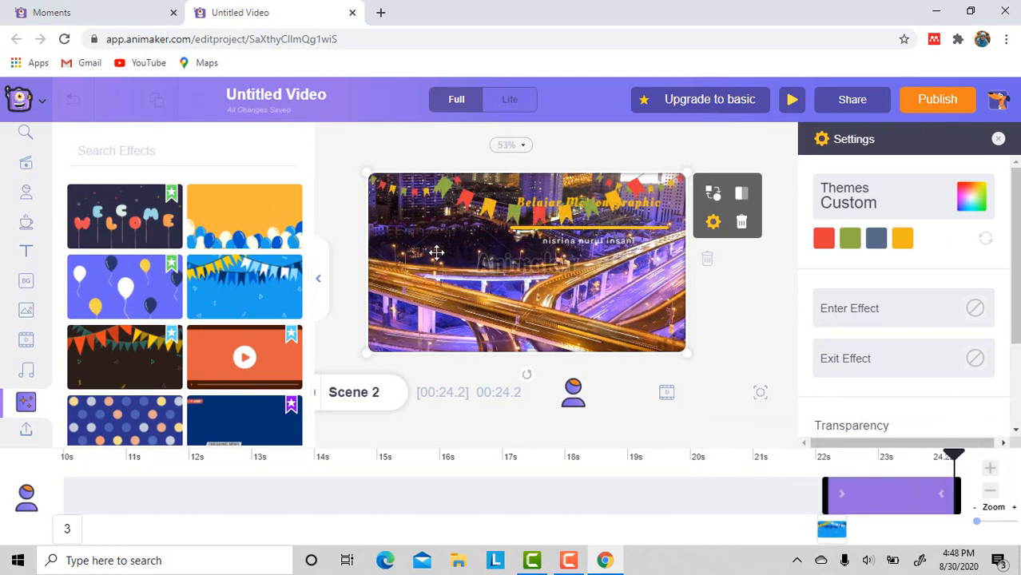
left_click(741, 225)
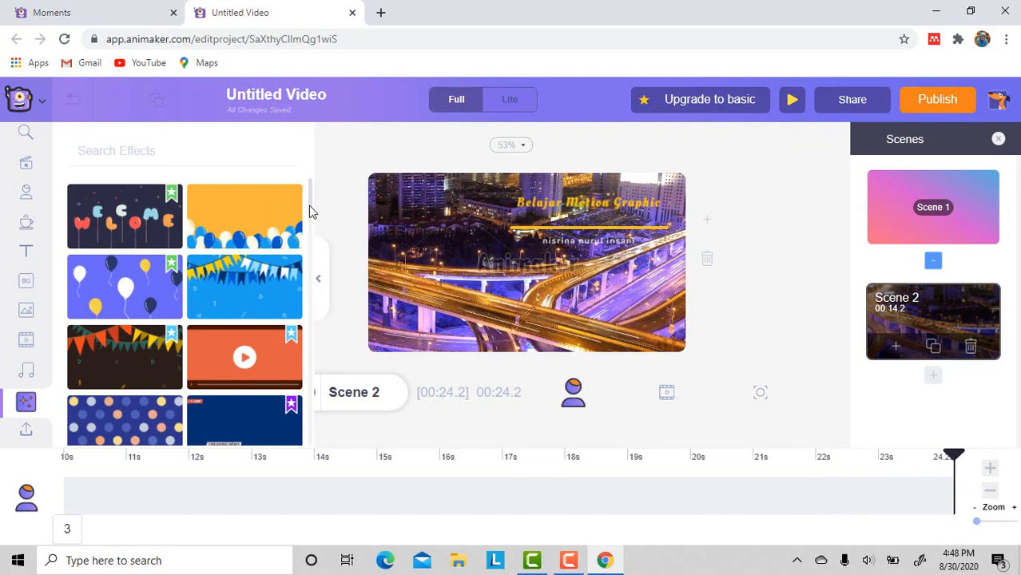
left_click_drag(308, 206, 312, 276)
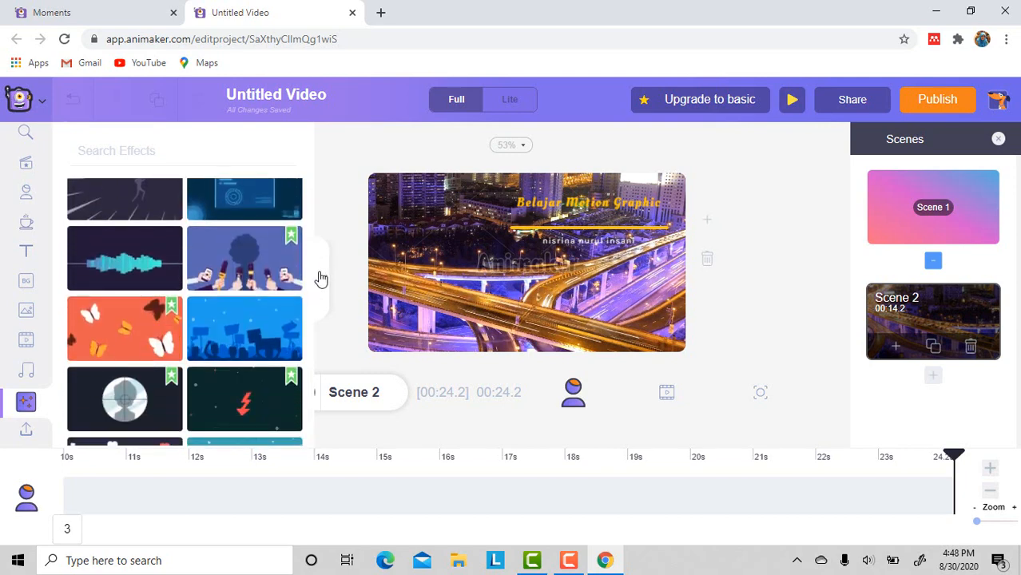
left_click(320, 281)
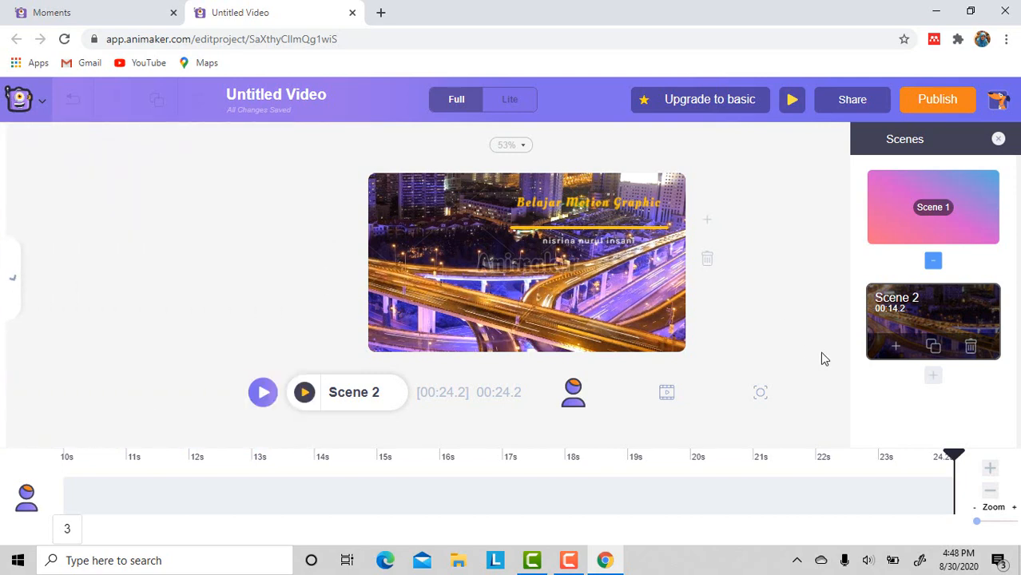
Add a new Scene 3 and place the custom curly-haired woman in the yellow jacket from My Characters in it.
left_click(940, 386)
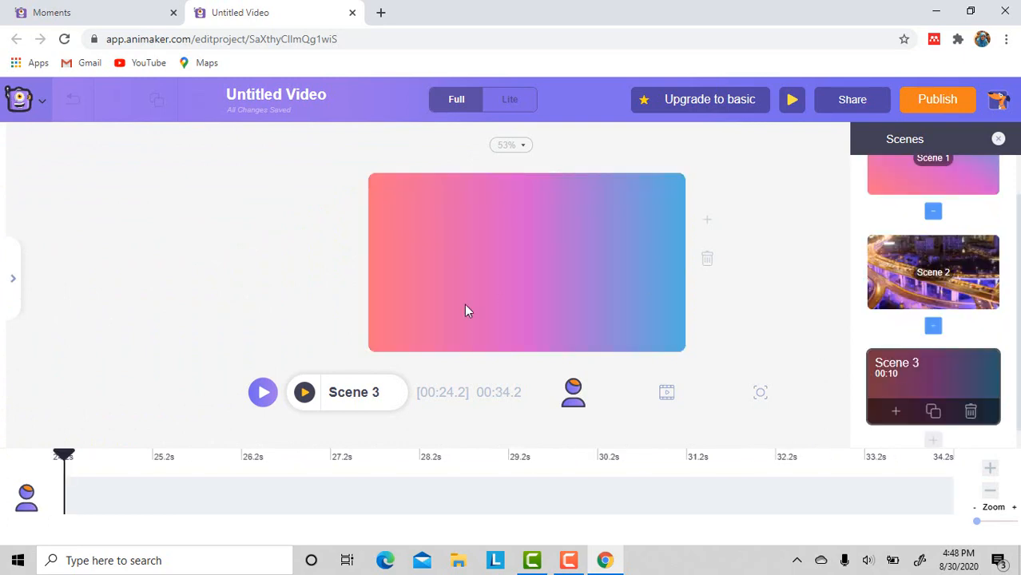
left_click(16, 278)
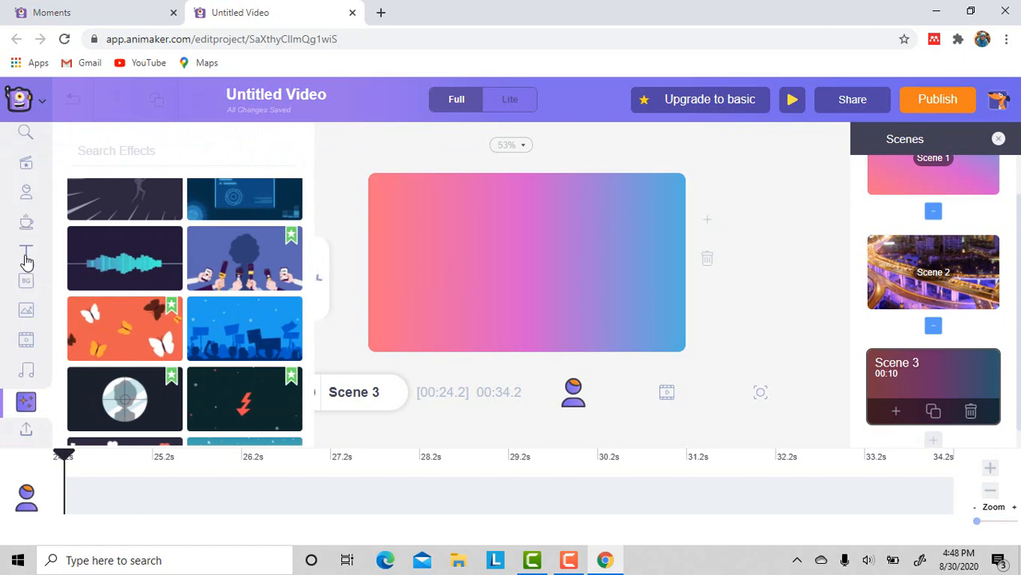
left_click(25, 194)
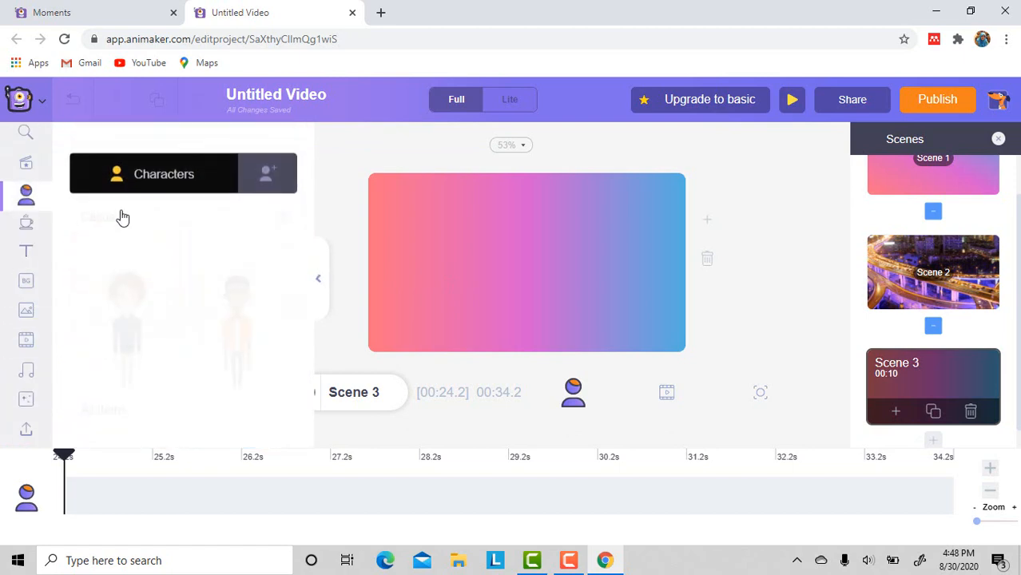
left_click(262, 188)
left_click(139, 334)
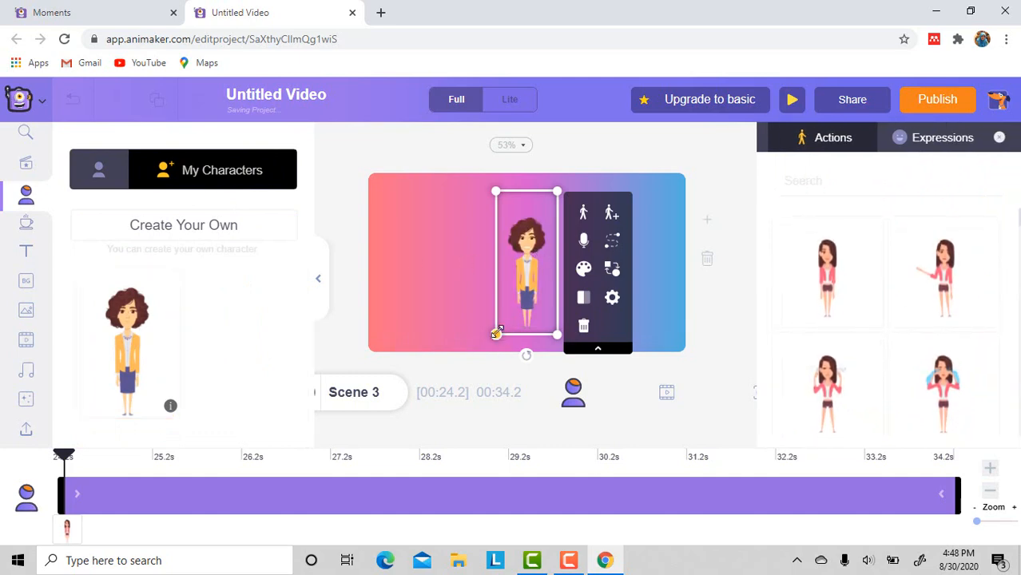
Enlarge the woman, move her up near the middle of the Scene 3 frame and apply a cheering action.
left_click_drag(496, 335, 468, 333)
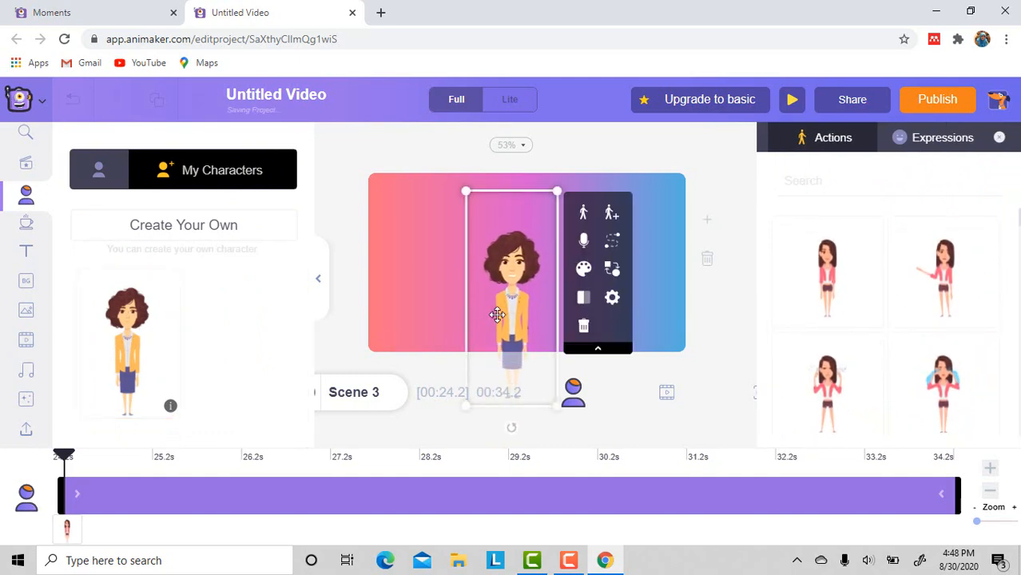
left_click_drag(510, 307, 493, 271)
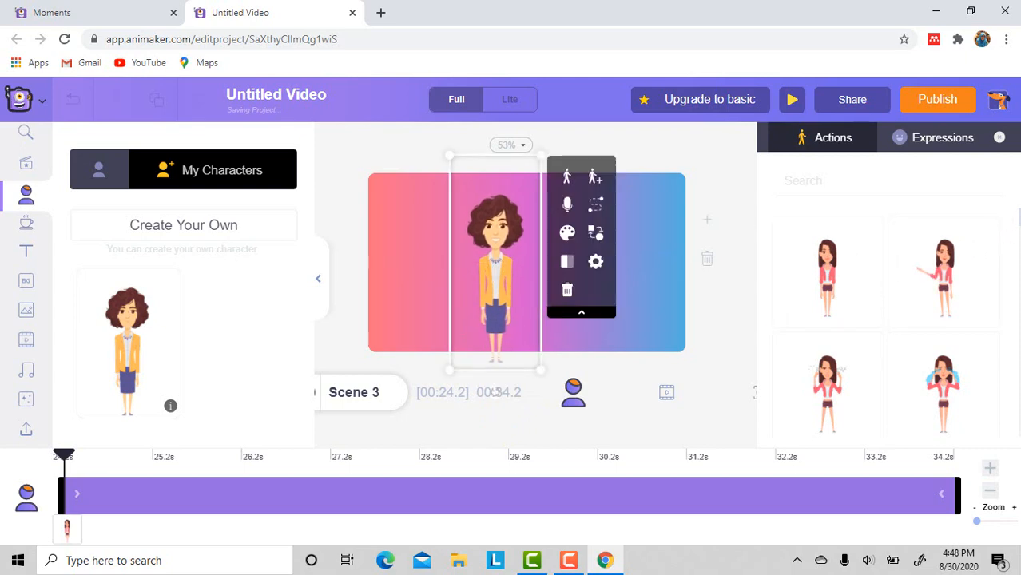
left_click_drag(1020, 218, 1020, 286)
left_click(825, 294)
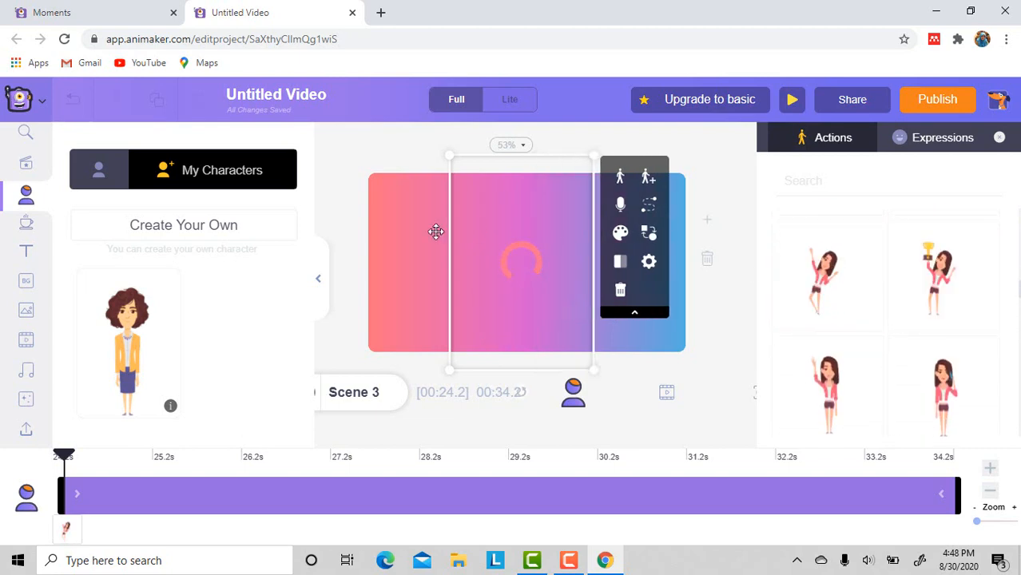
Add a heading text block to Scene 3 and replace its placeholder text with "Semangat !".
left_click(22, 257)
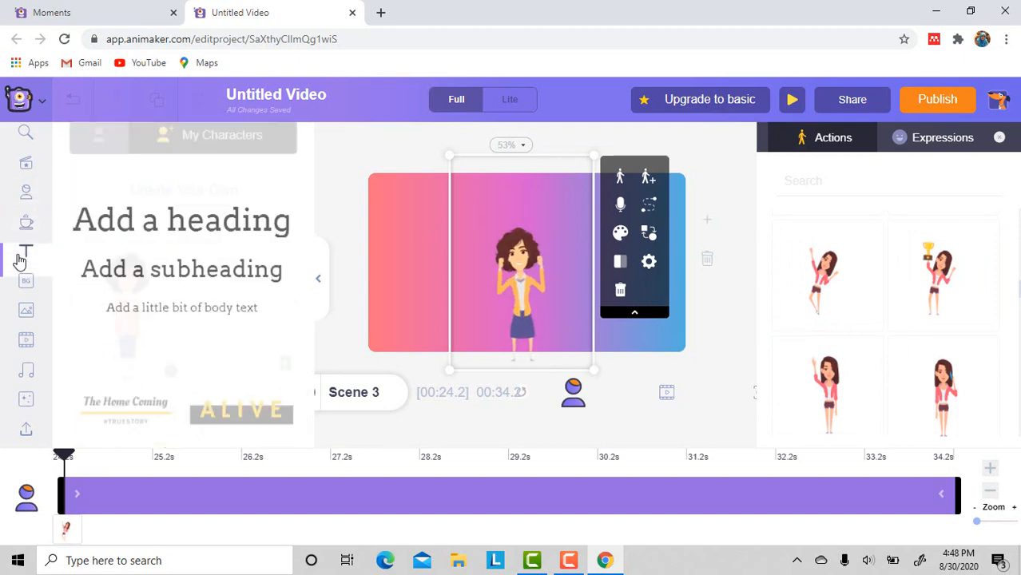
left_click(209, 196)
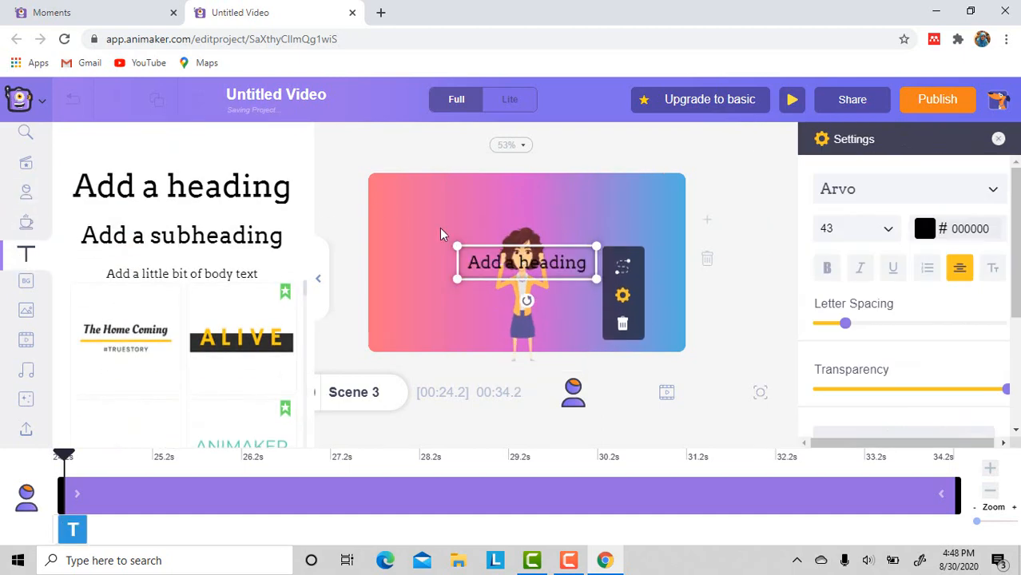
left_click(473, 247)
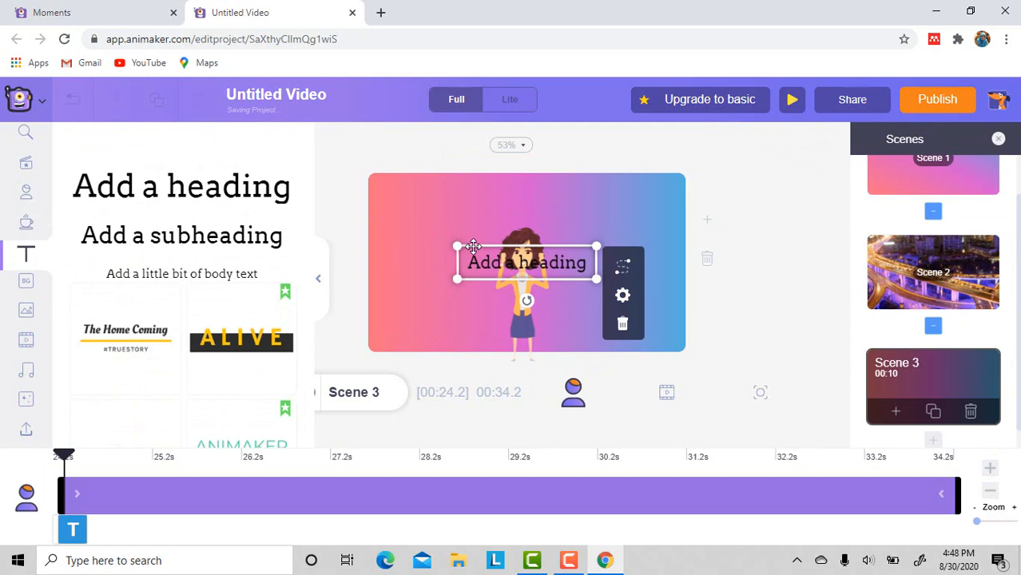
double_click(585, 263)
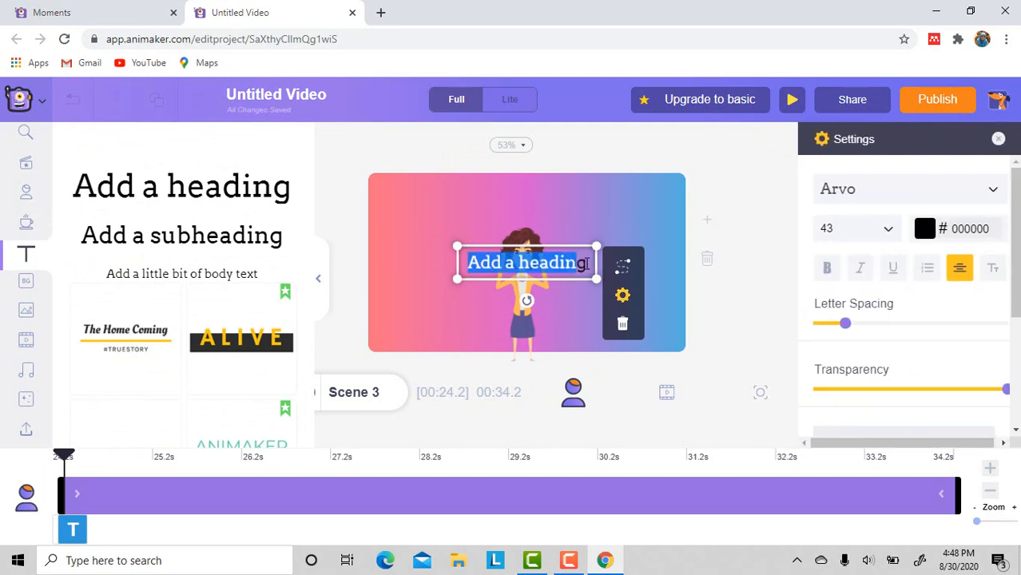
left_click_drag(585, 264, 454, 261)
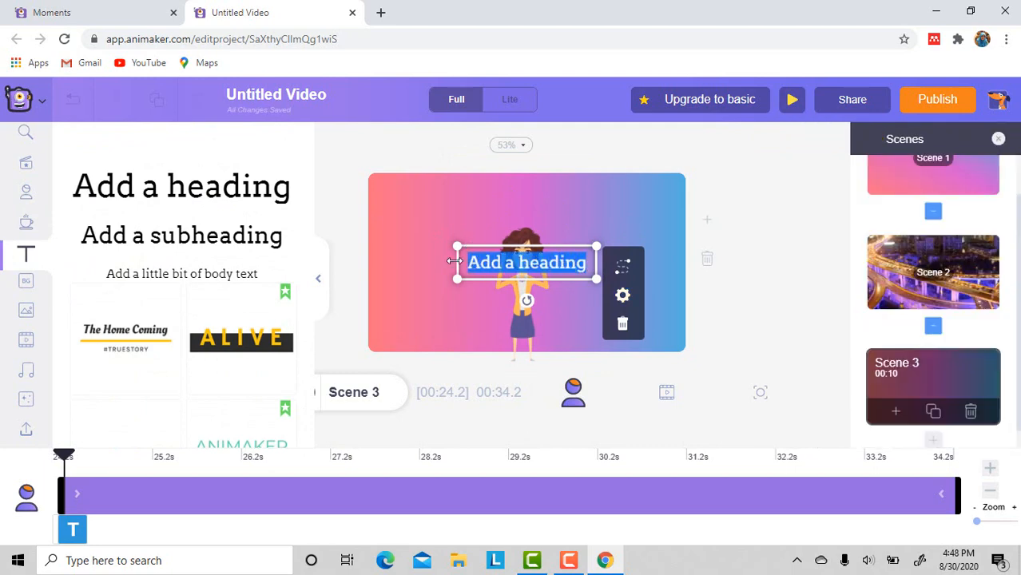
double_click(585, 264)
left_click(588, 263)
key("BackSpace")
key("BackSpace")
key("BackSpace")
key("BackSpace")
key("BackSpace")
key("BackSpace")
key("BackSpace")
key("BackSpace")
key("BackSpace")
key("BackSpace")
key("BackSpace")
key("BackSpace")
key("BackSpace")
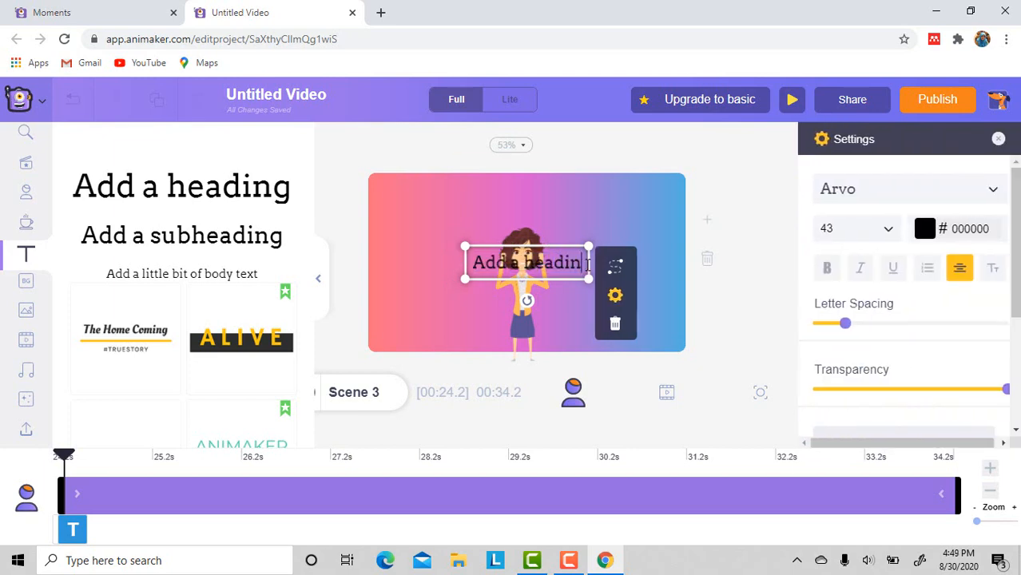
type("Se")
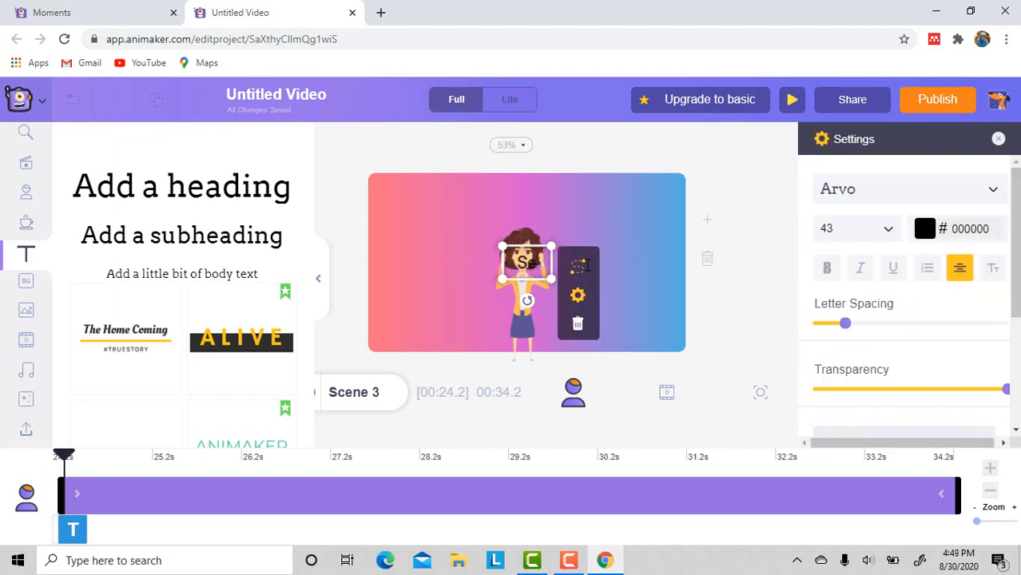
type("mangat")
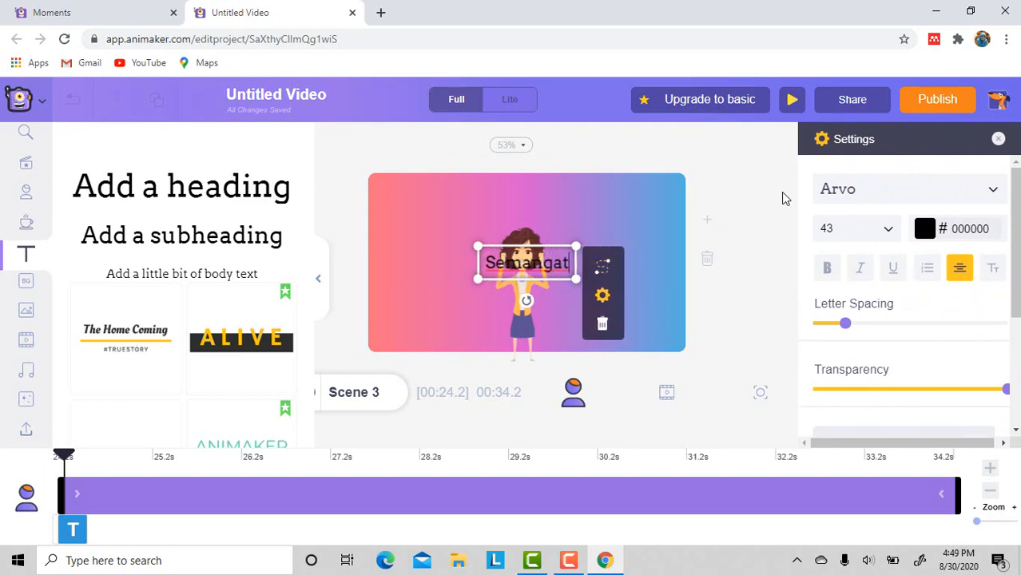
type(" !")
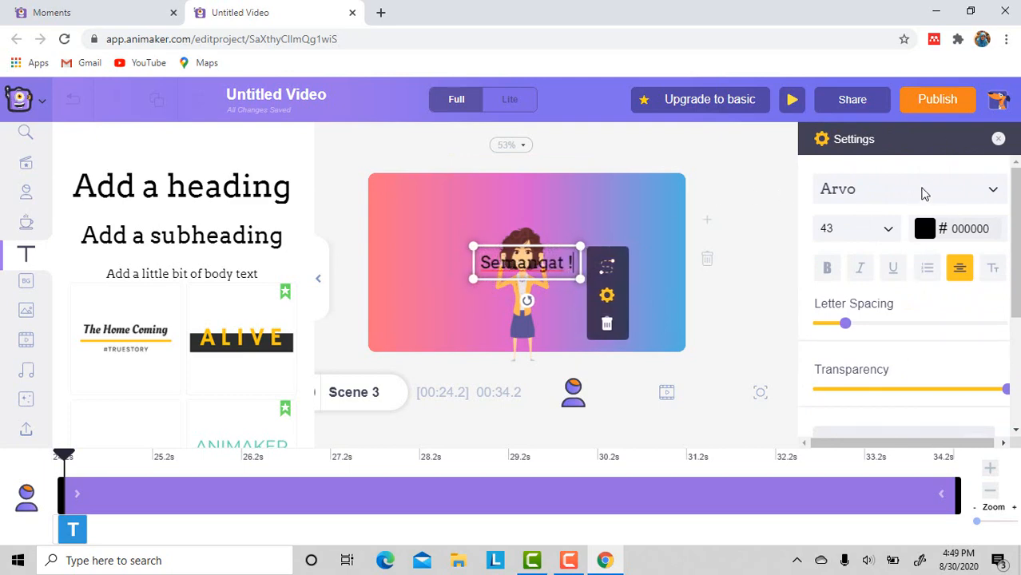
Set the heading's font to Bungee and move it up above the woman's head in Scene 3.
left_click(924, 193)
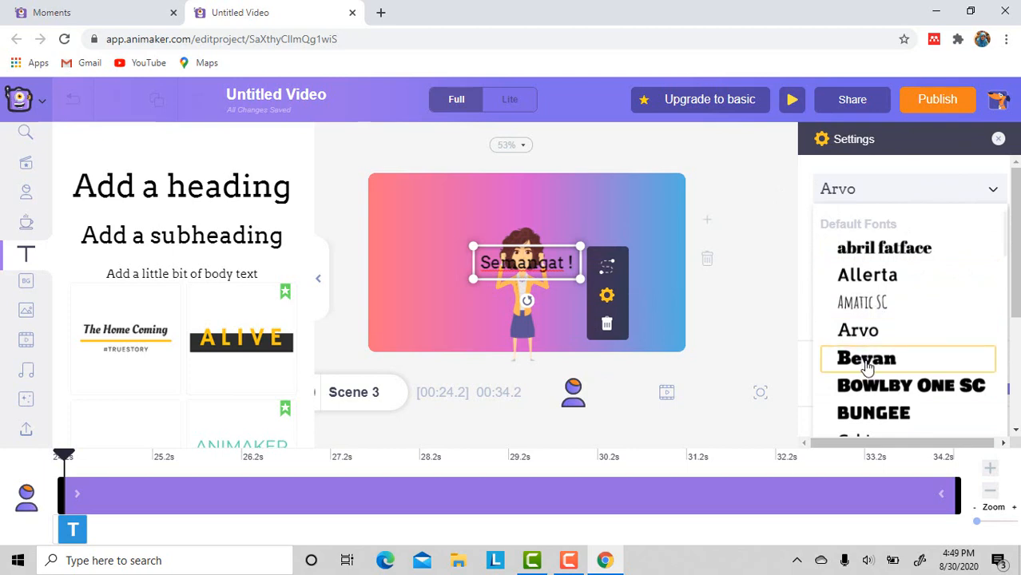
left_click(875, 415)
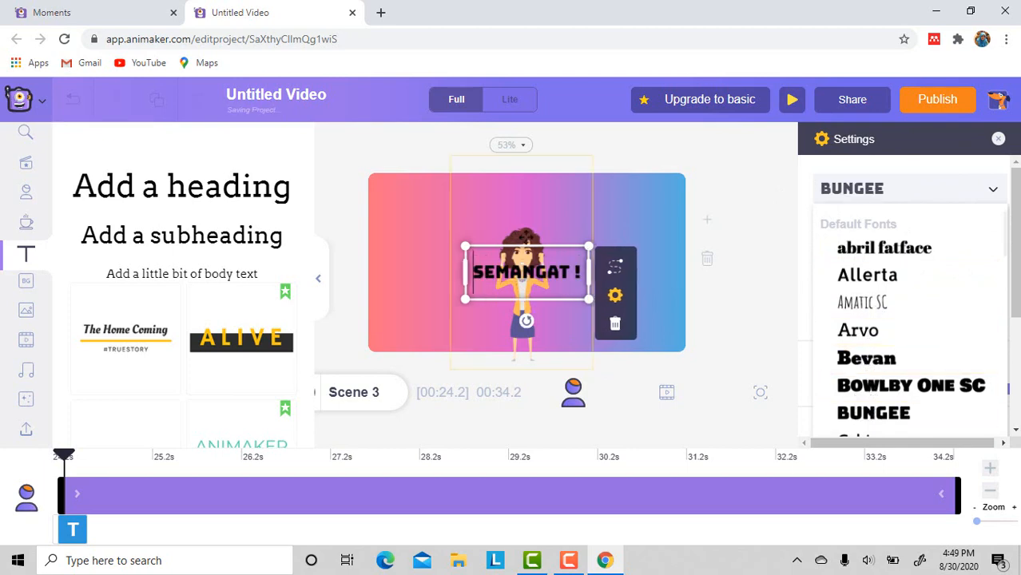
left_click_drag(526, 244, 526, 183)
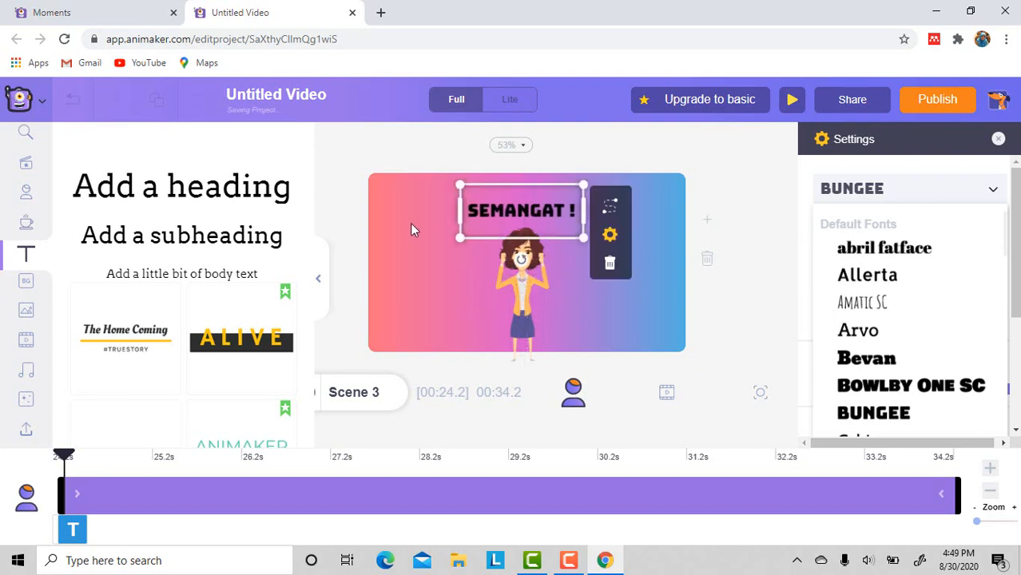
left_click(364, 236)
left_click(325, 280)
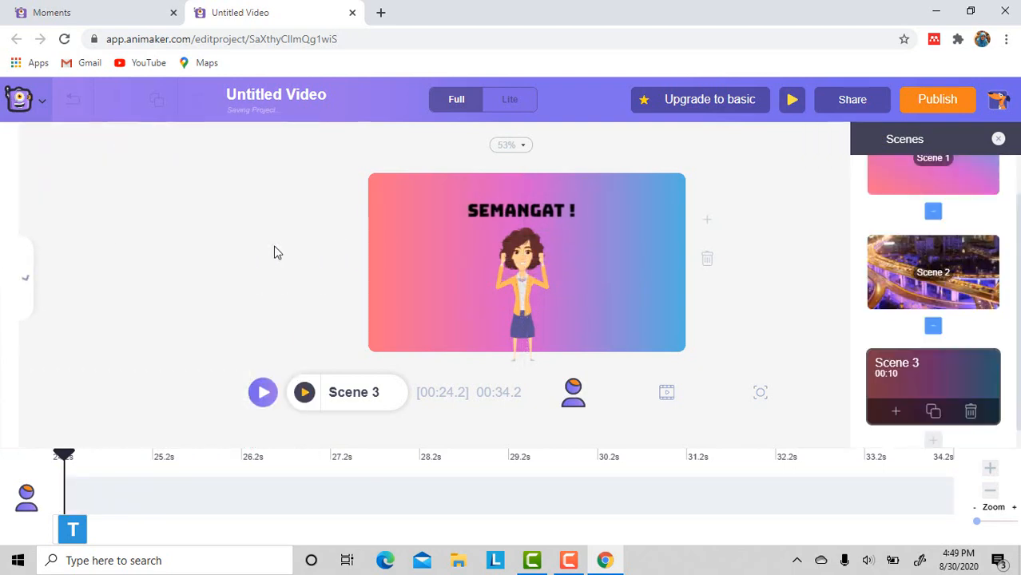
Apply the radiating speed-lines screen effect with the silhouette thumbnail to Scene 3 and preview the scene.
left_click(521, 260)
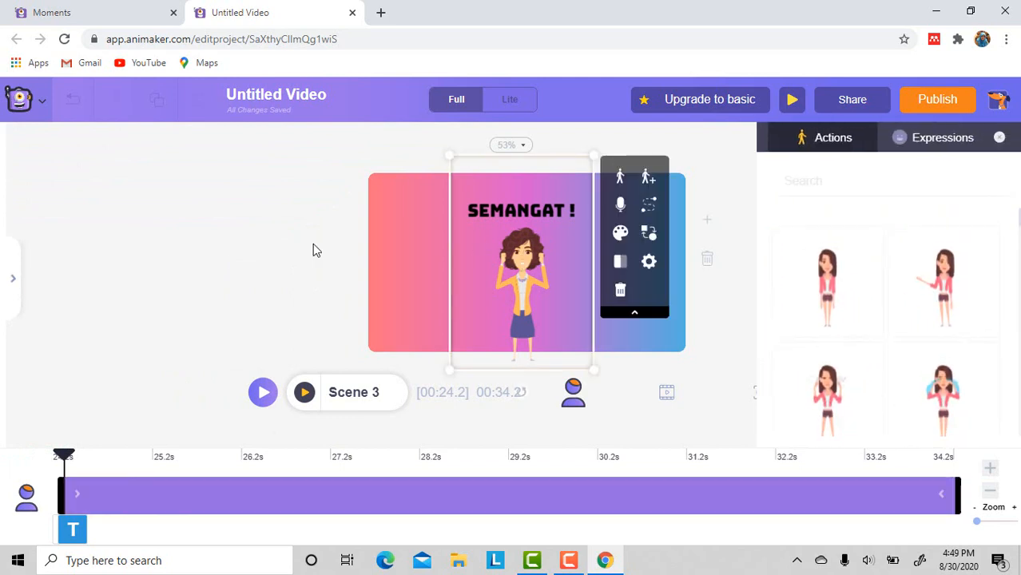
left_click(222, 268)
left_click(15, 279)
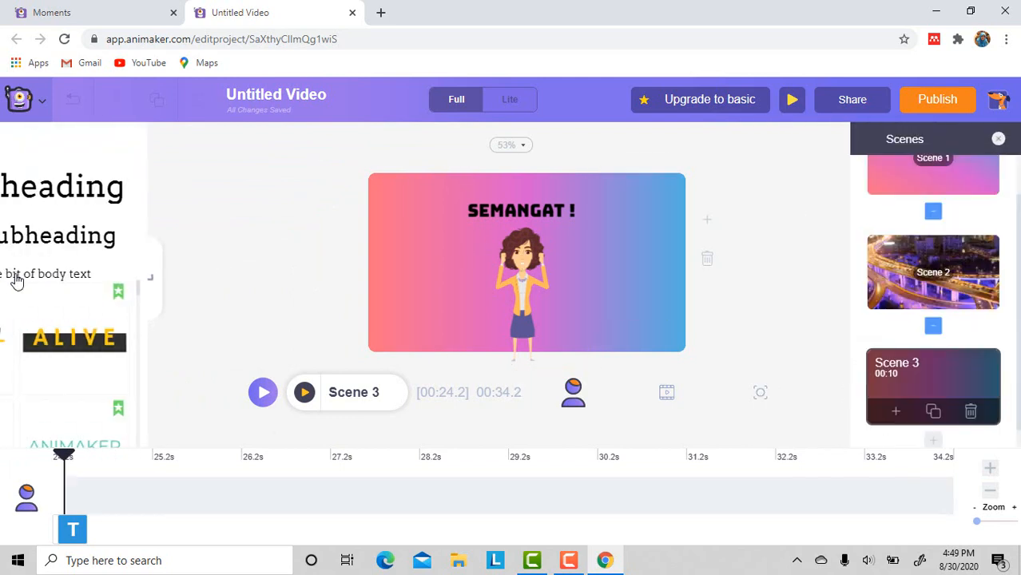
left_click(27, 399)
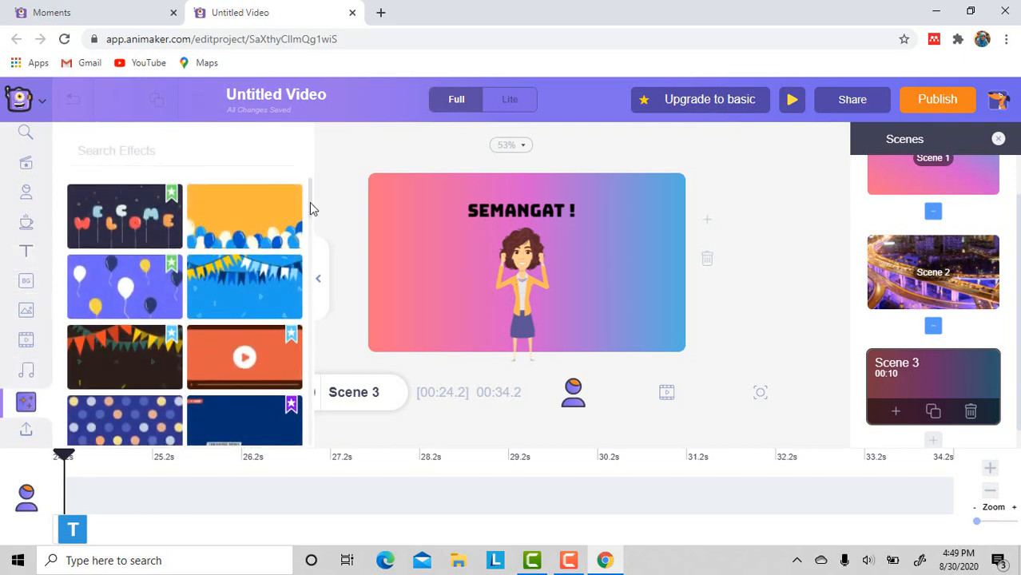
left_click_drag(309, 202, 309, 315)
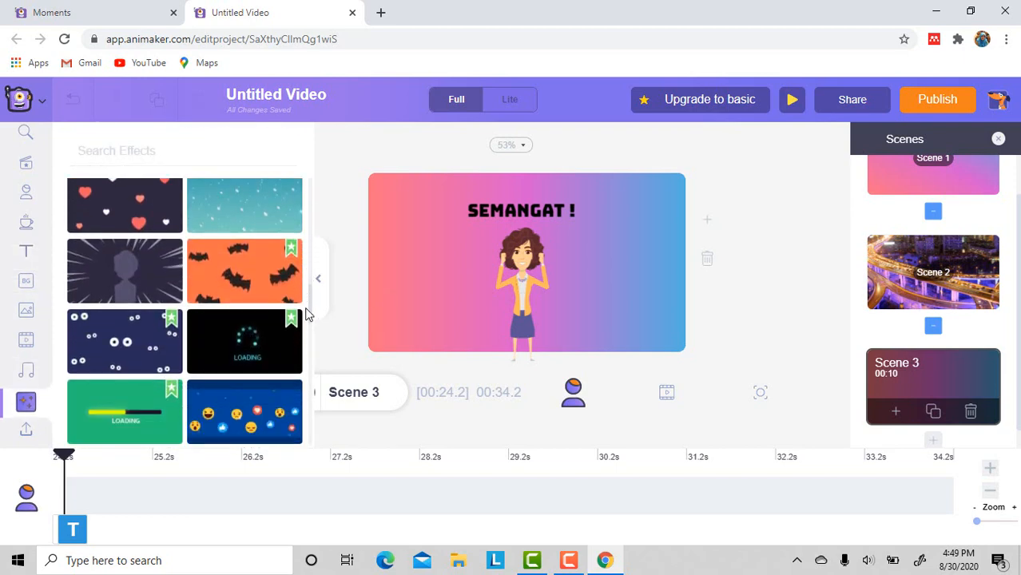
left_click(170, 278)
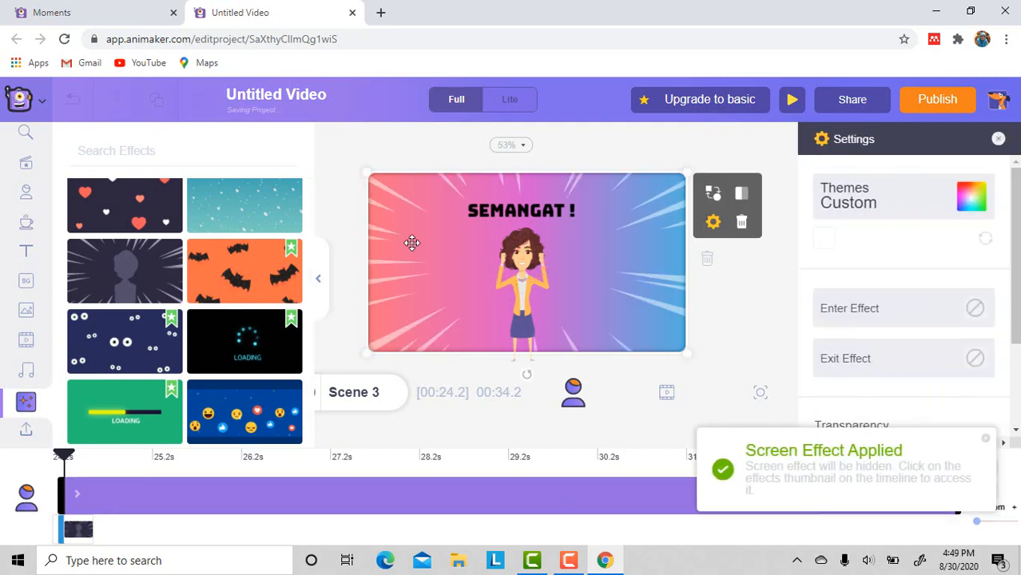
left_click(326, 283)
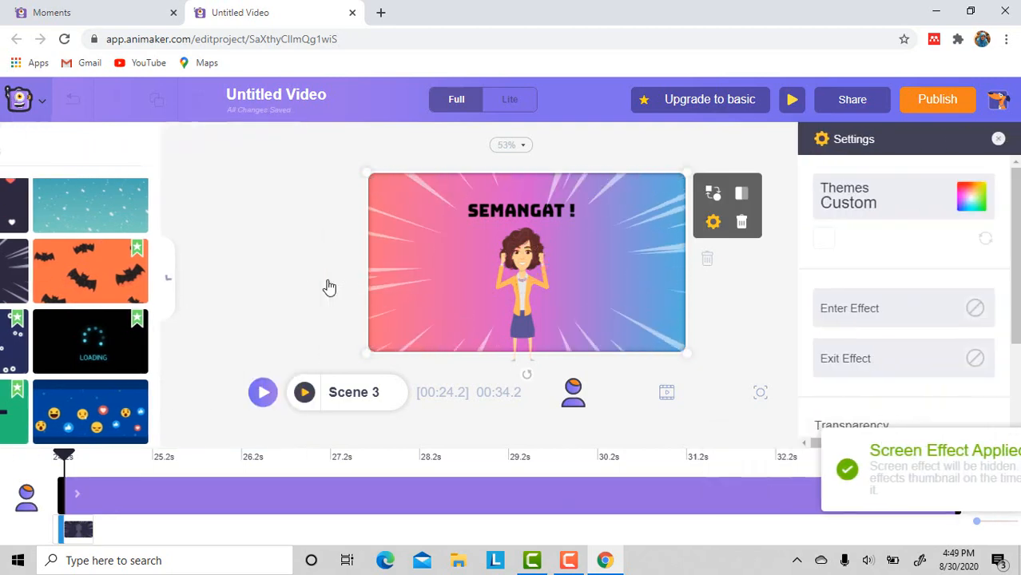
left_click(306, 404)
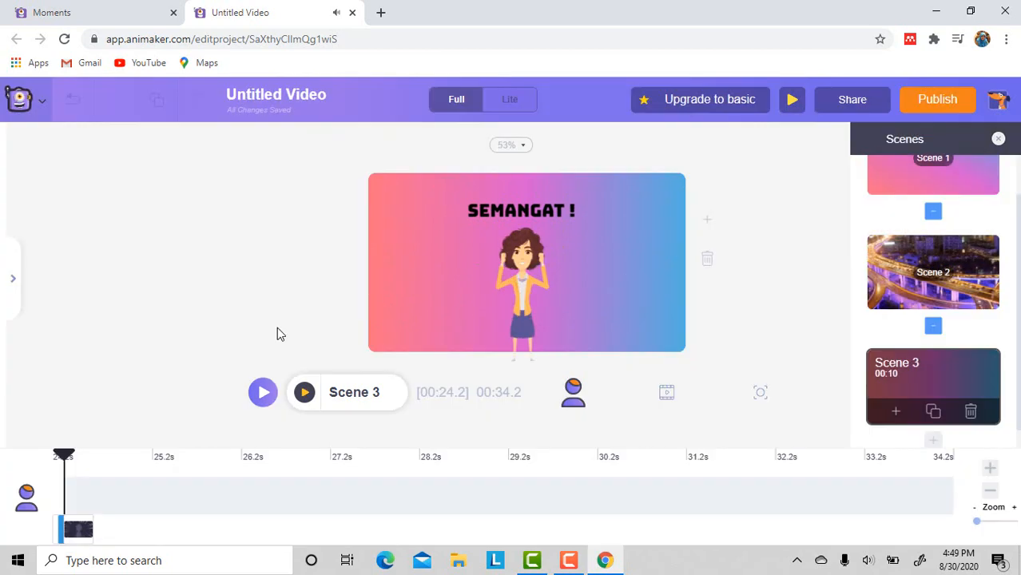
Look at the effects library and the My Files area for uploading images, audio and videos.
left_click(16, 279)
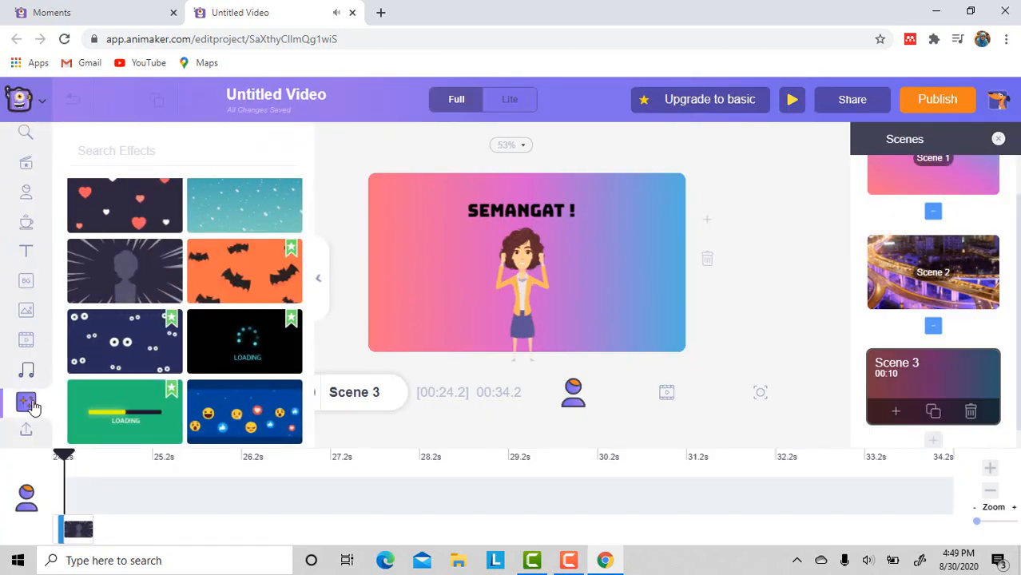
left_click(26, 435)
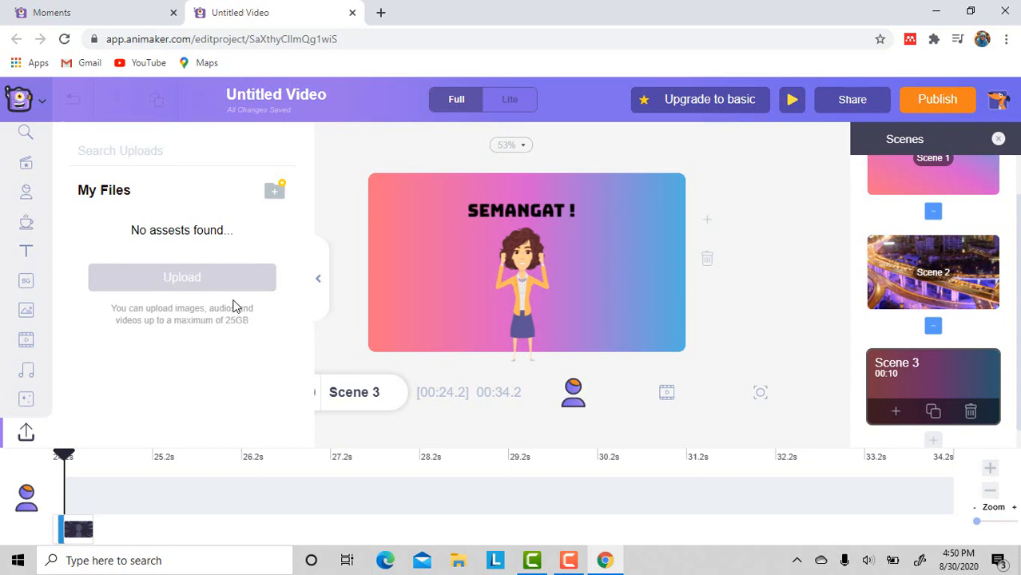
left_click(320, 279)
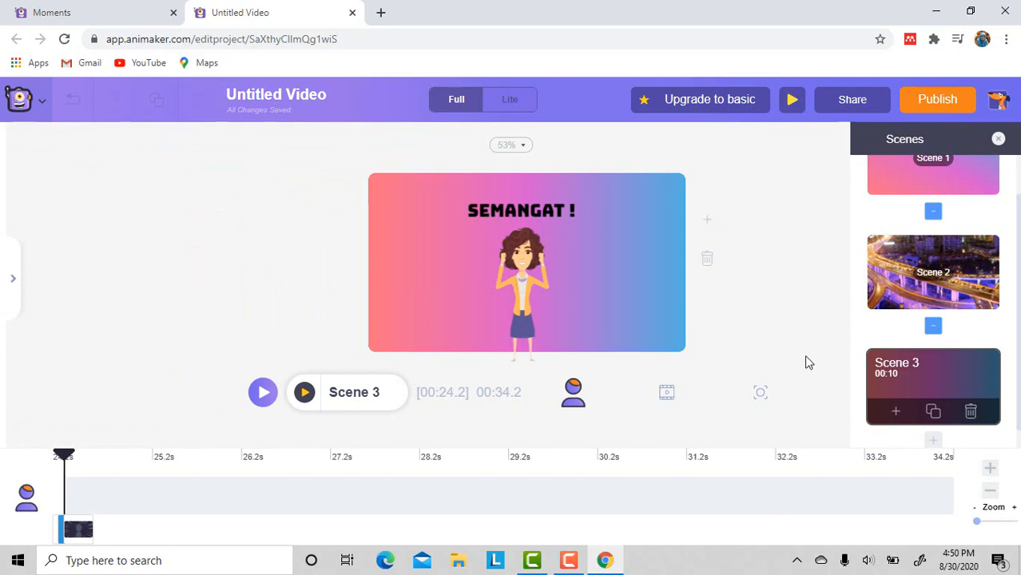
Move the Celebration festival music track to the start of Scene 1 and extend it to the end of Scene 3.
scroll(966, 263, "up", 1)
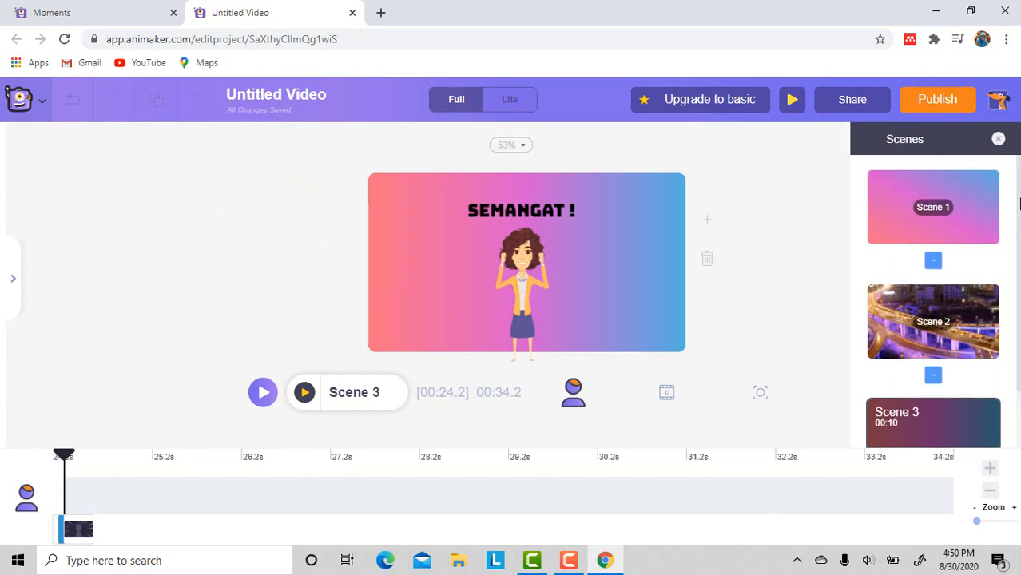
left_click(957, 216)
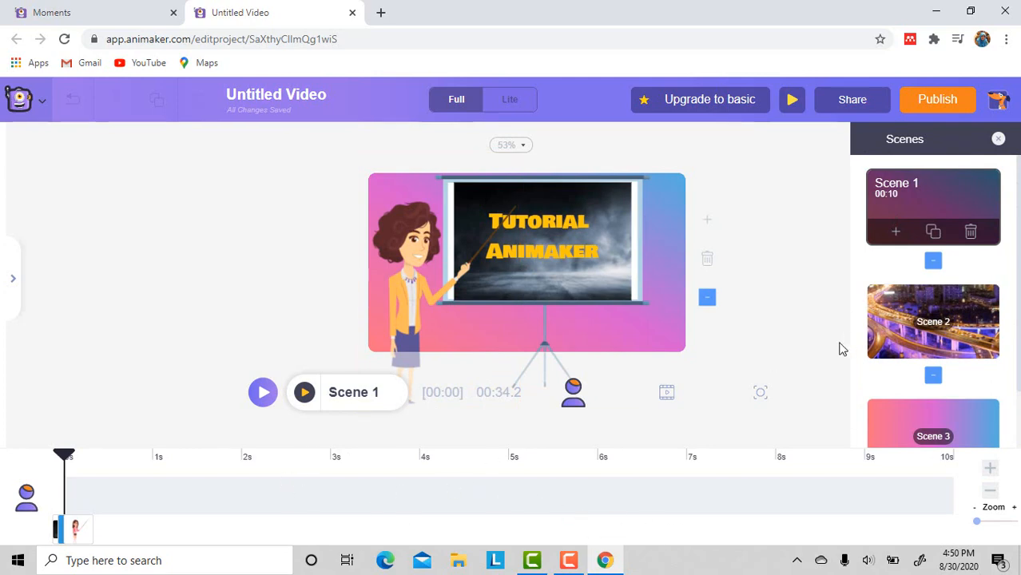
left_click(896, 336)
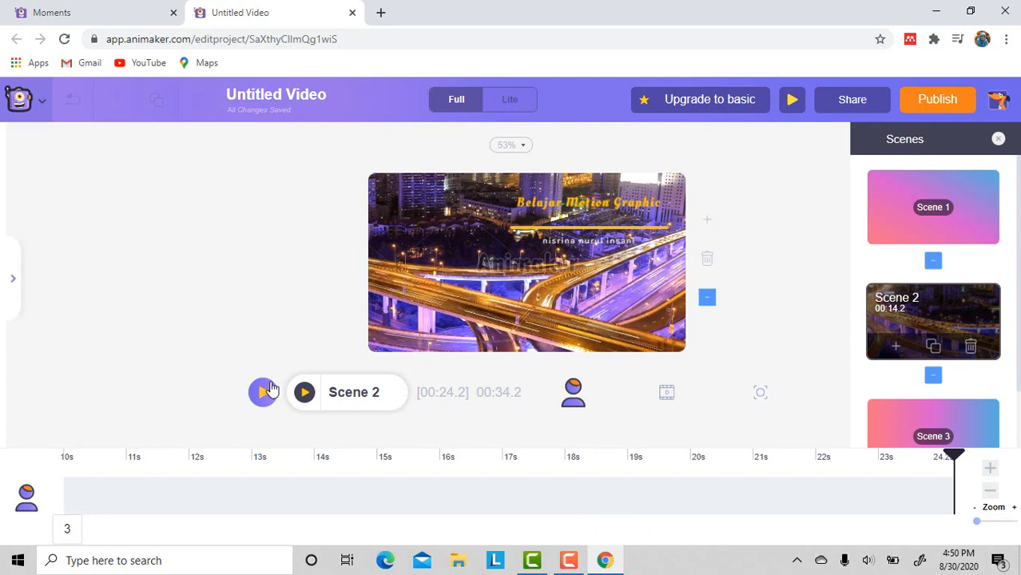
left_click(917, 208)
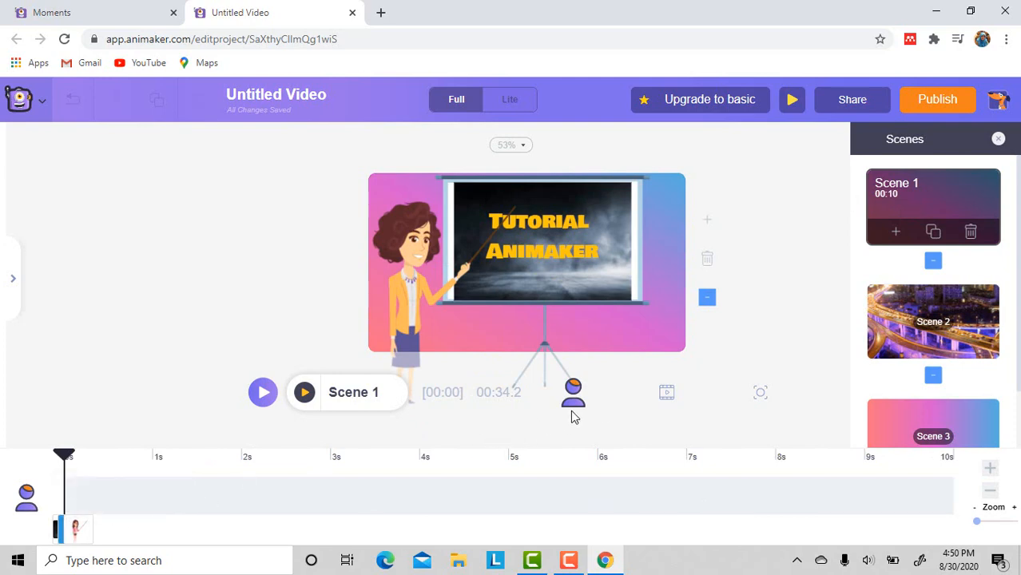
left_click(667, 394)
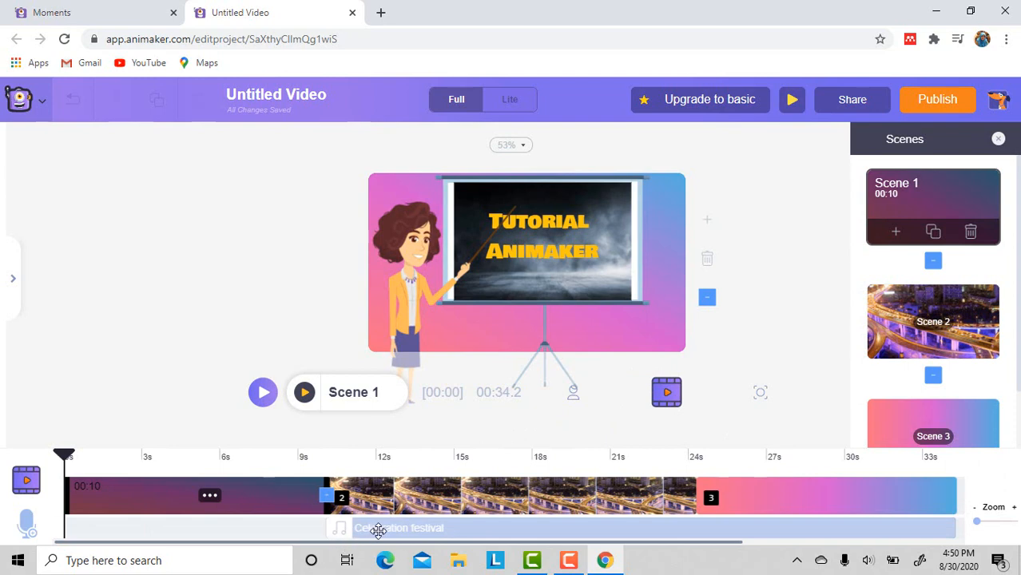
left_click_drag(372, 531, 79, 538)
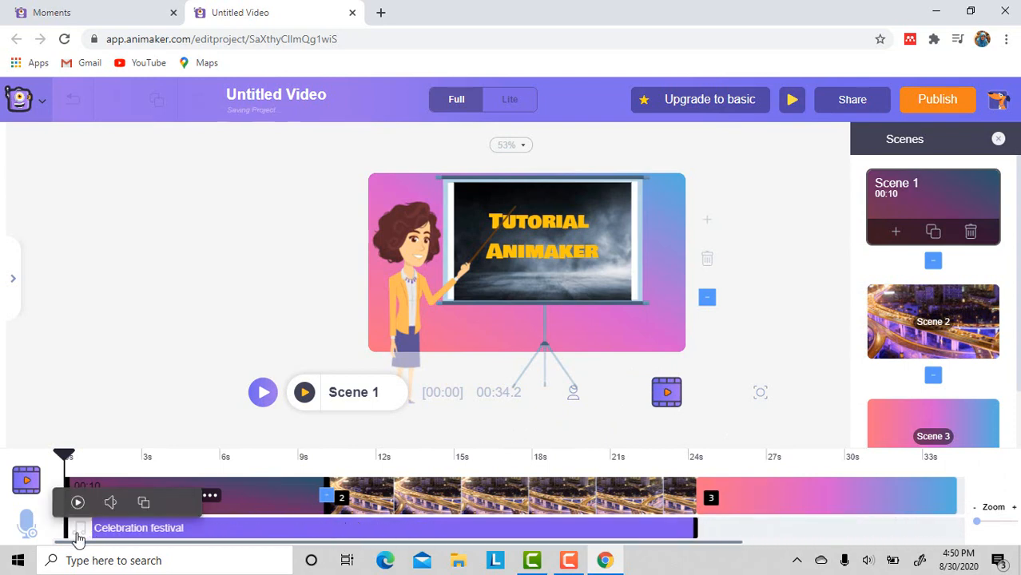
left_click_drag(695, 525, 959, 537)
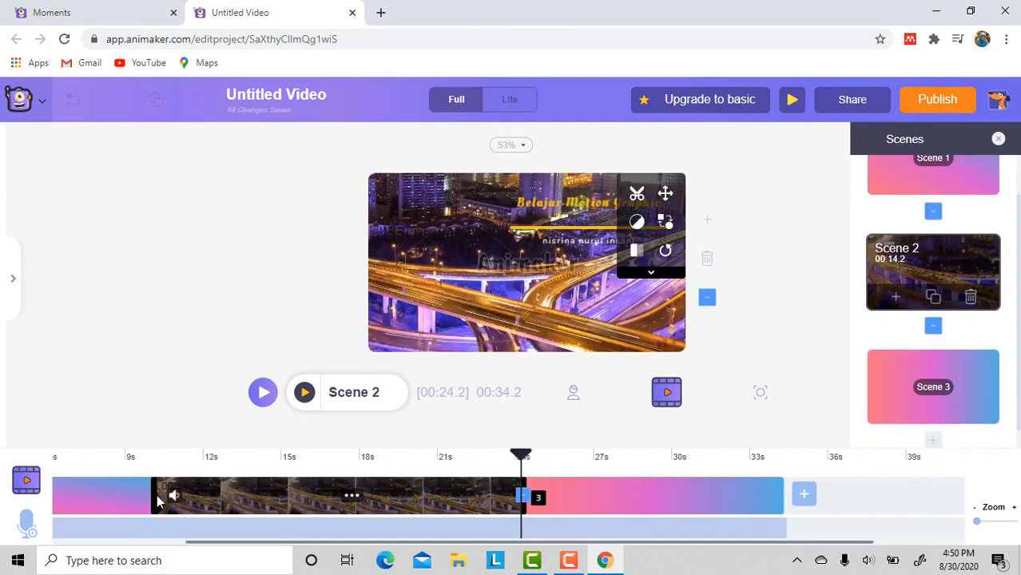
left_click(148, 497)
left_click(110, 524)
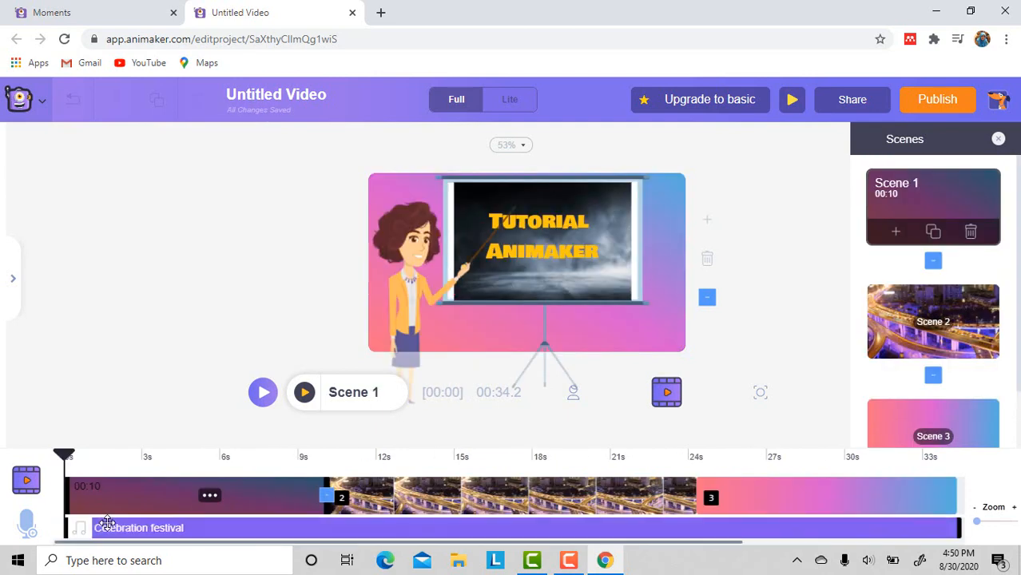
left_click(97, 407)
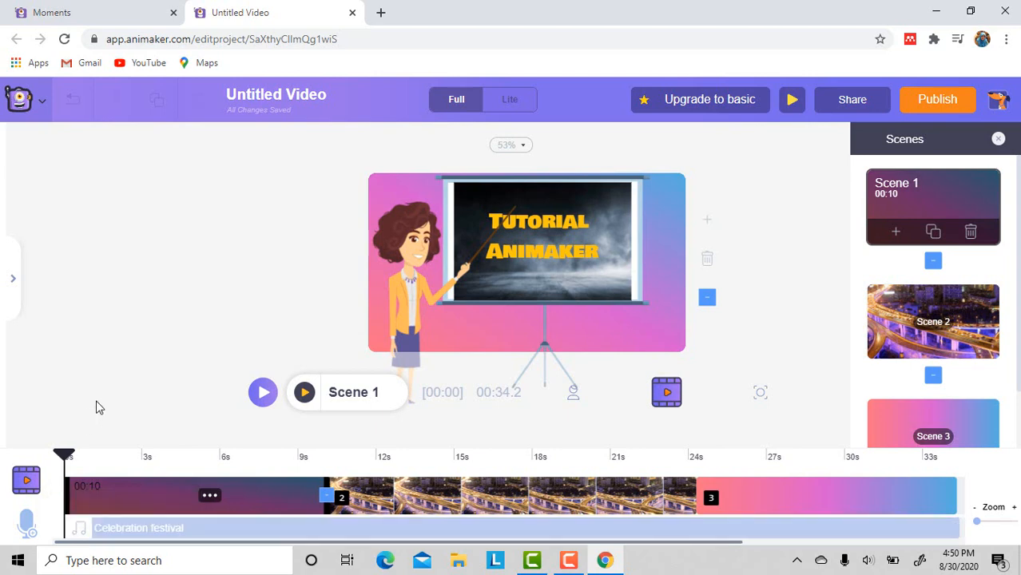
Record a 10-second voiceover for Scene 1, add it to the timeline and preview the scene.
left_click(26, 521)
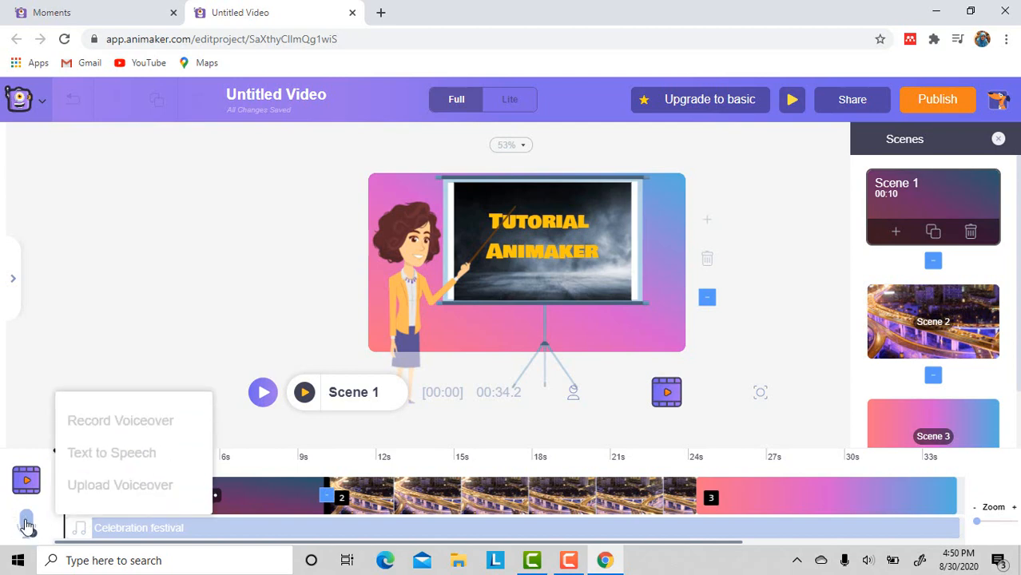
left_click(143, 429)
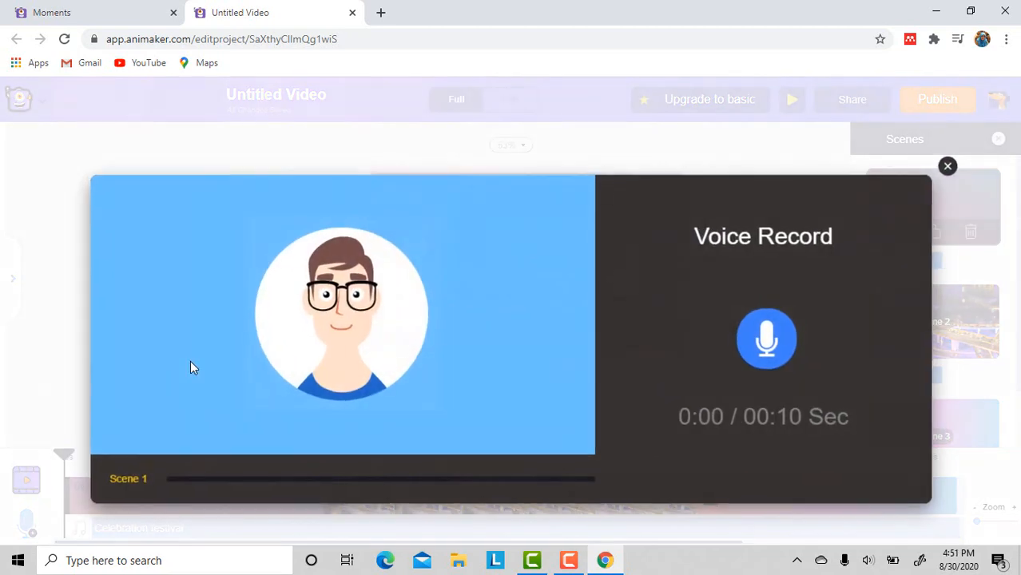
left_click(783, 339)
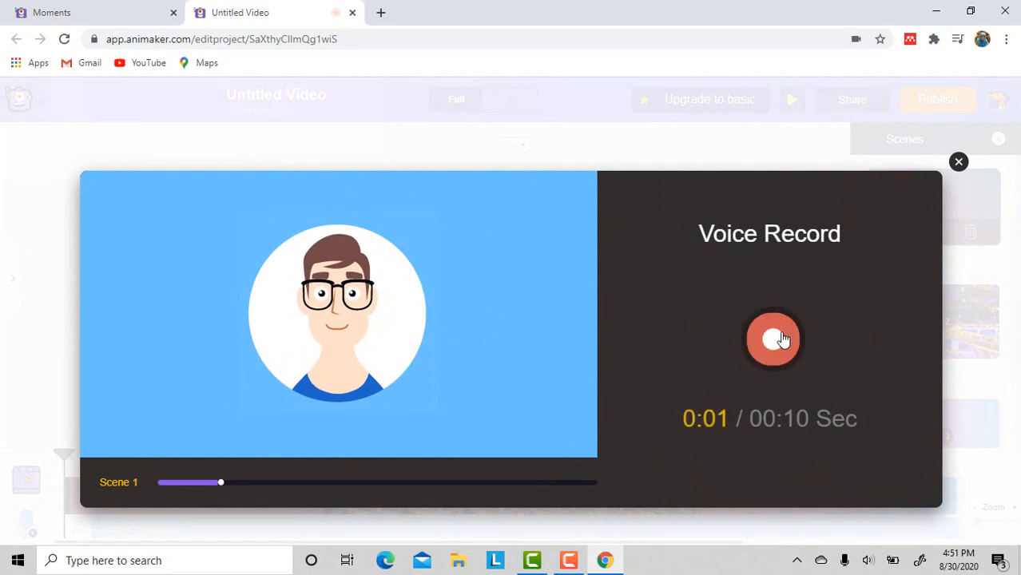
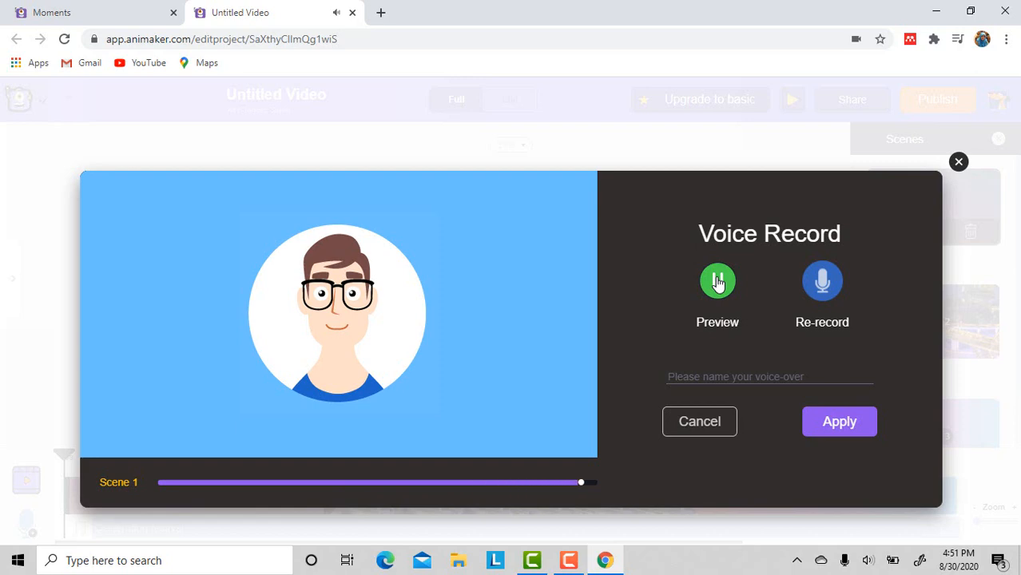
left_click(843, 441)
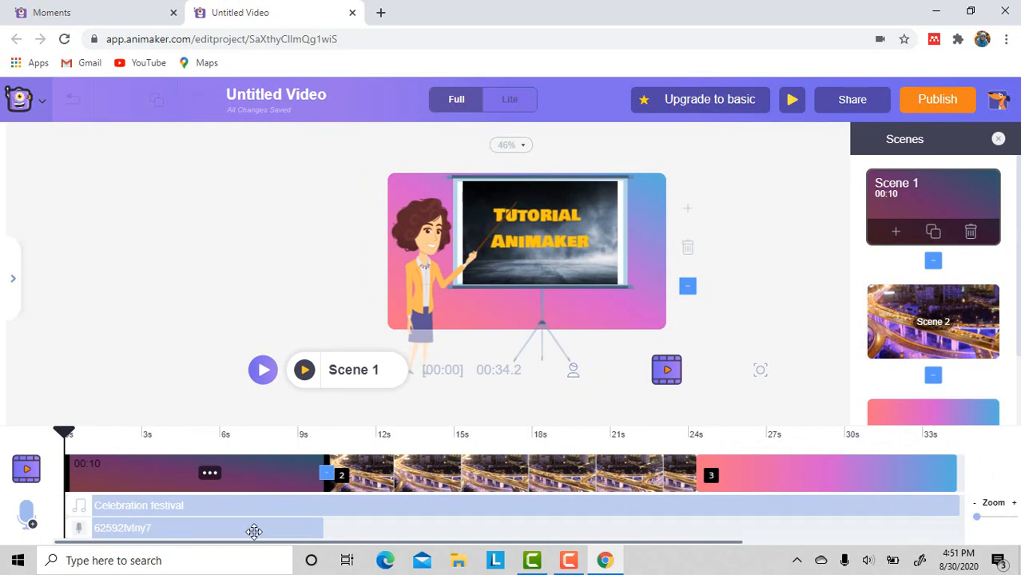
left_click(303, 372)
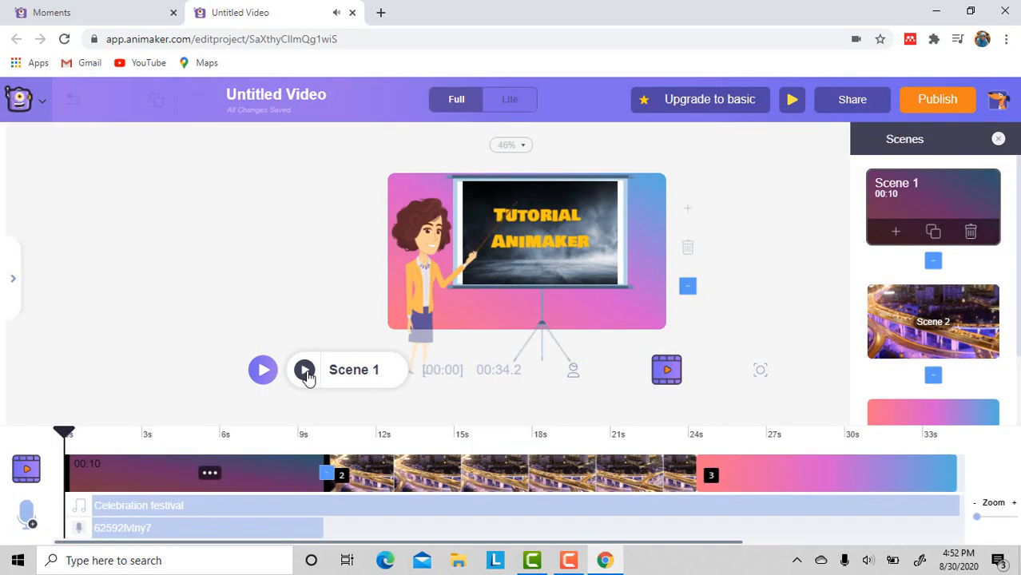
Lower the Celebration festival music track's volume to about half and play the track to check it.
left_click(196, 503)
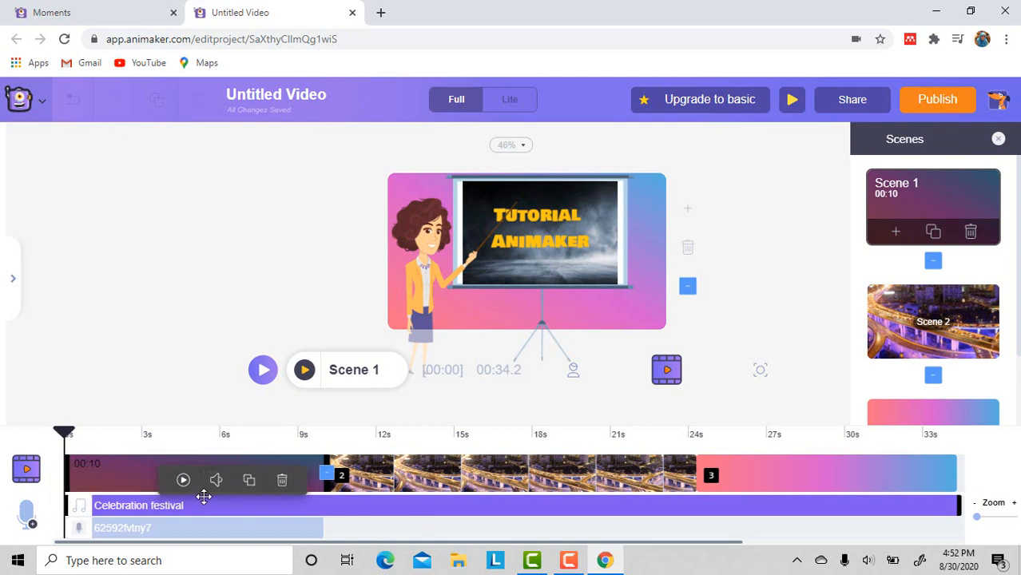
left_click(215, 487)
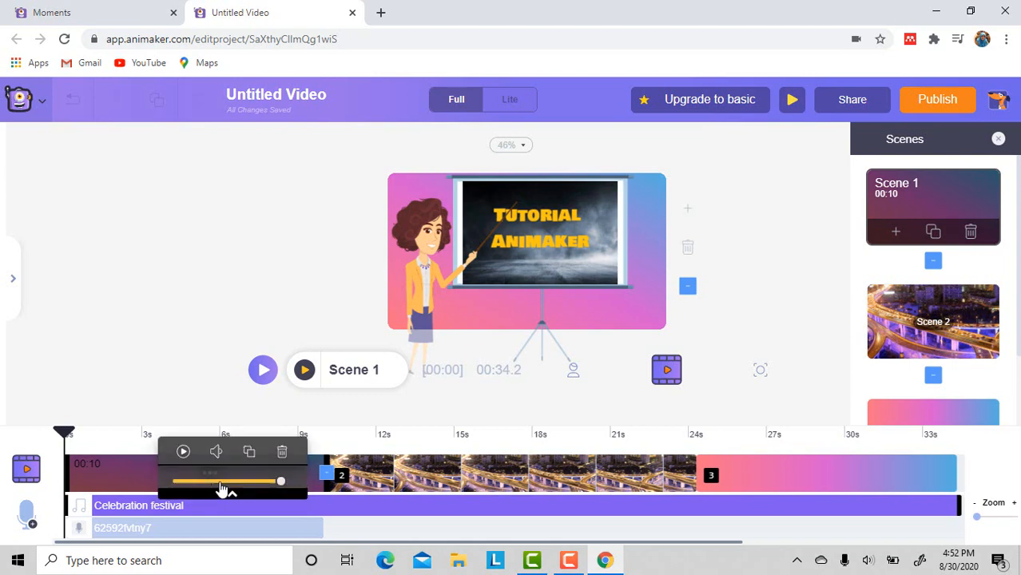
left_click_drag(282, 486, 230, 486)
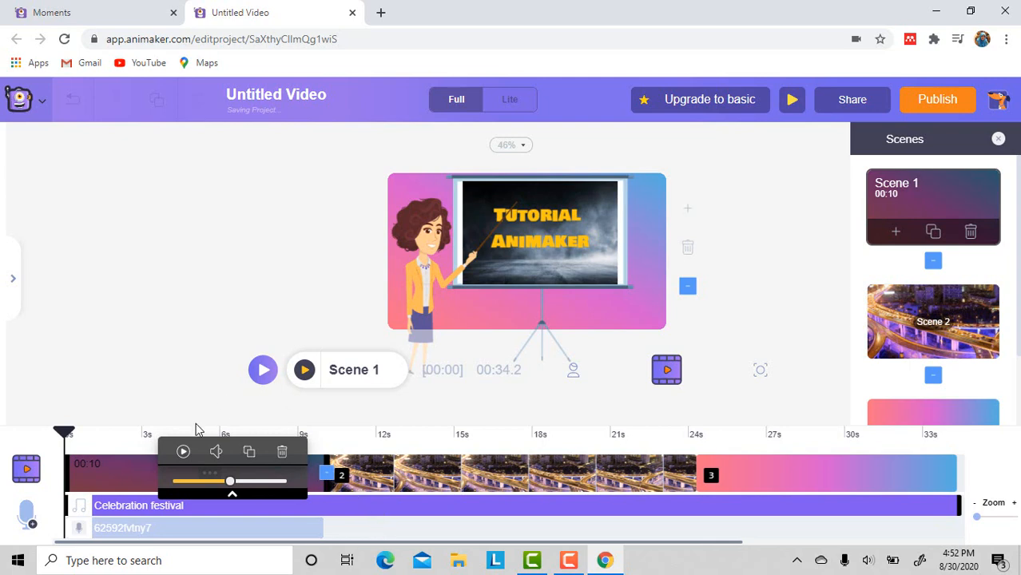
left_click(183, 454)
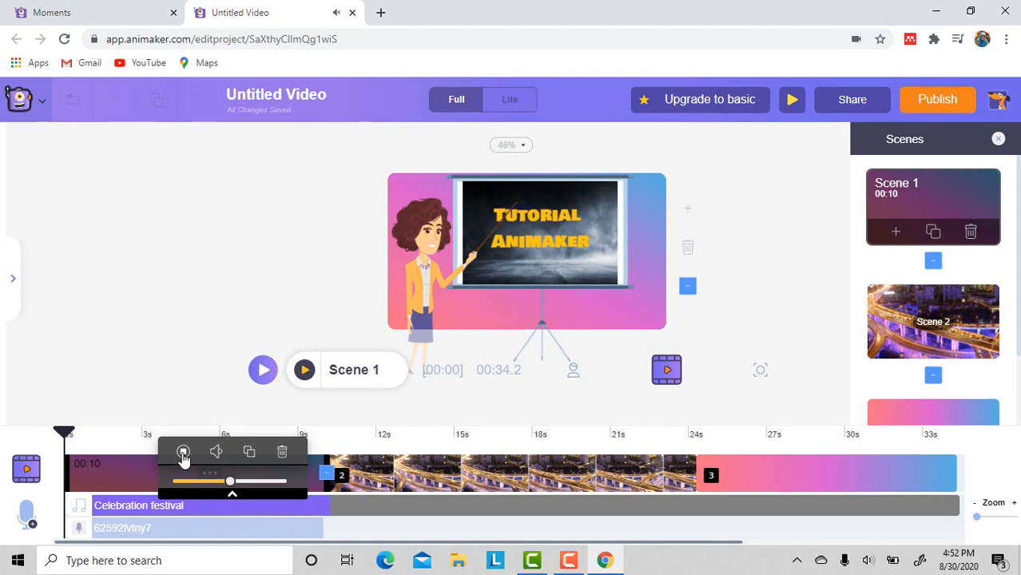
left_click(182, 454)
Preview Scene 1 with the softer music under the voiceover and select Scene 2 in the timeline.
left_click(190, 397)
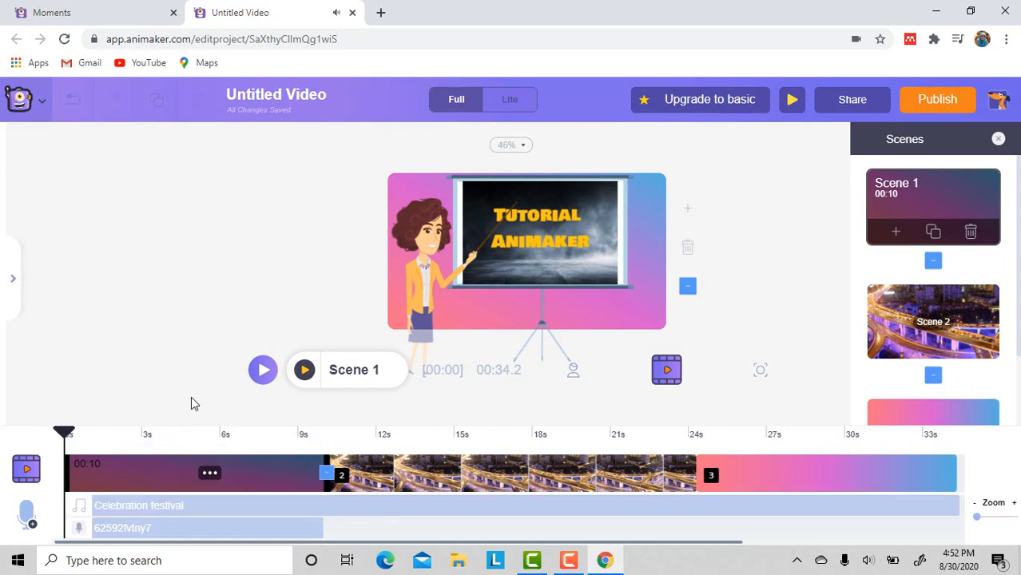
left_click(305, 370)
left_click(379, 481)
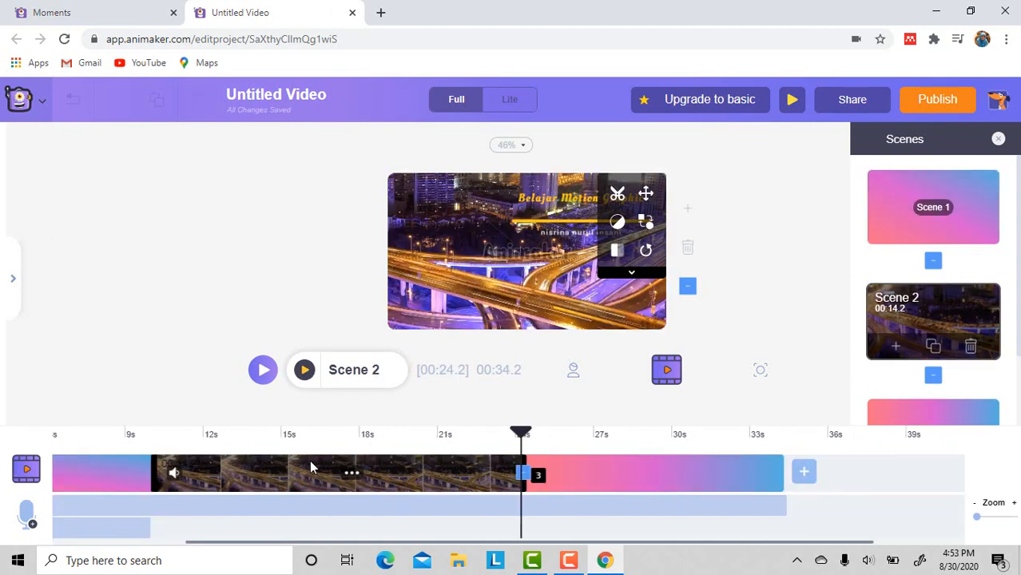
Start a text-to-speech voiceover for Scene 2 reading "belajar motion graphic itu mudah bersama" followed by the presenter's full name.
left_click(16, 527)
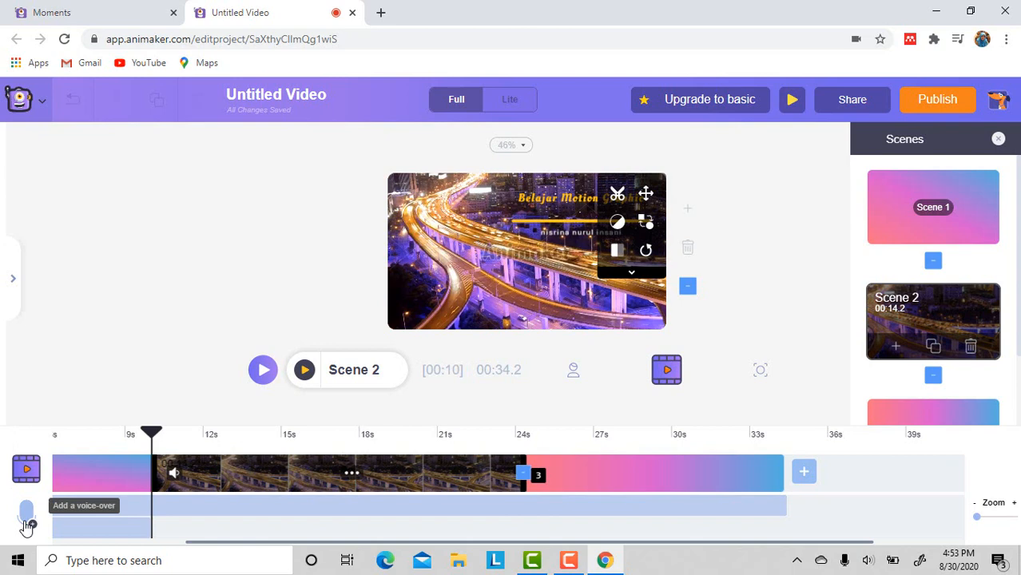
left_click(27, 524)
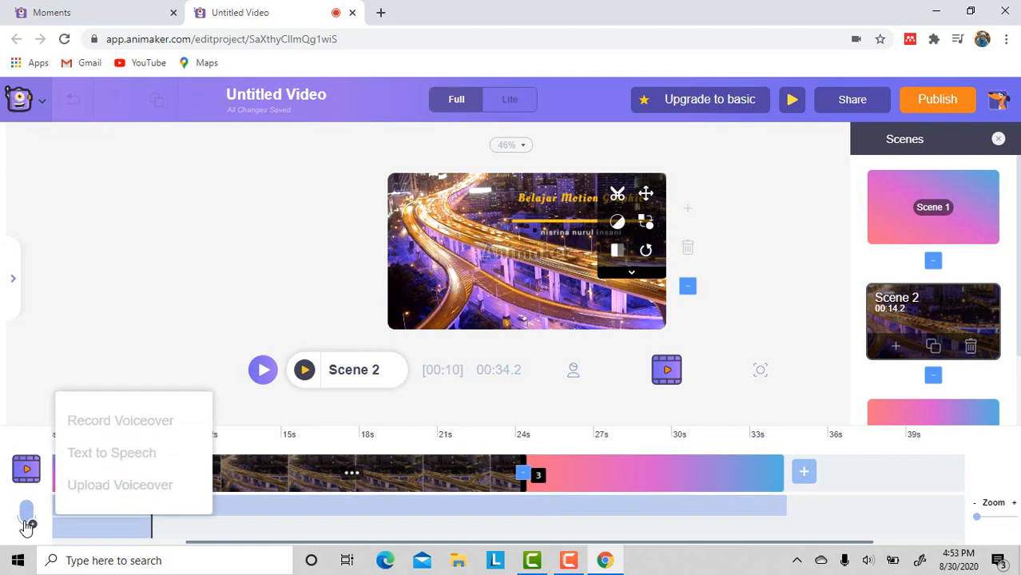
left_click(119, 453)
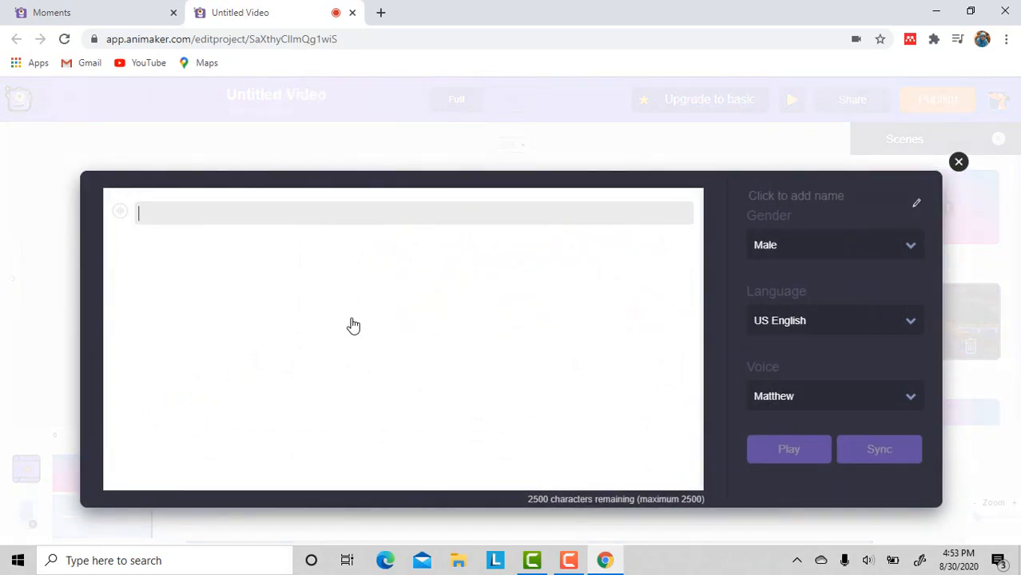
type("belajar m")
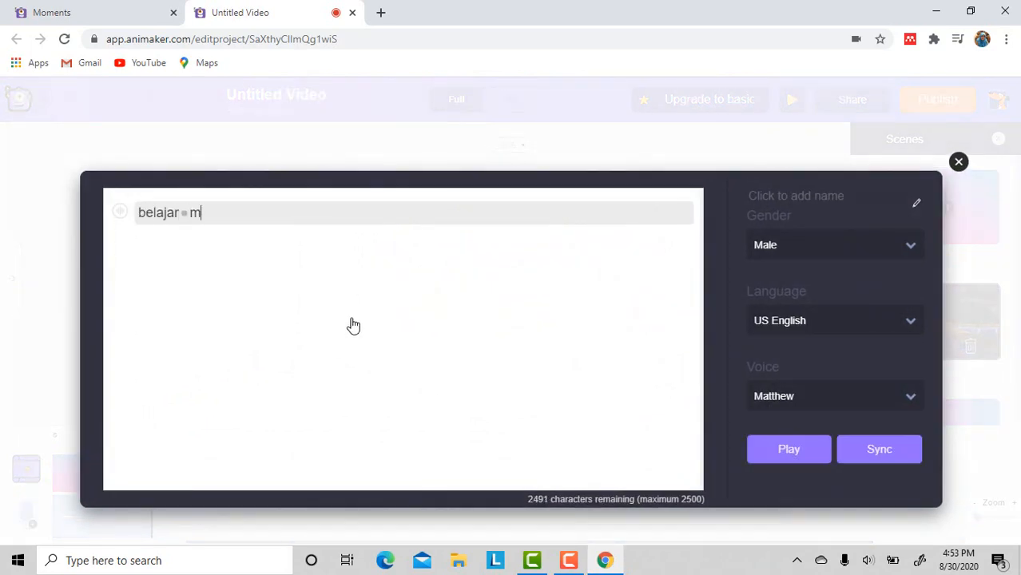
type("otion gra")
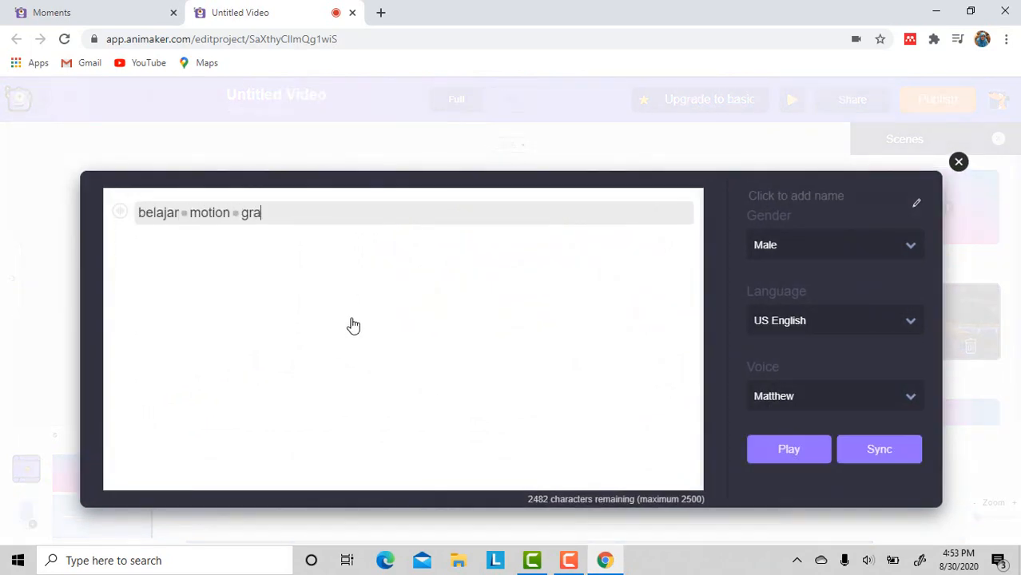
type("phic itu mudah ")
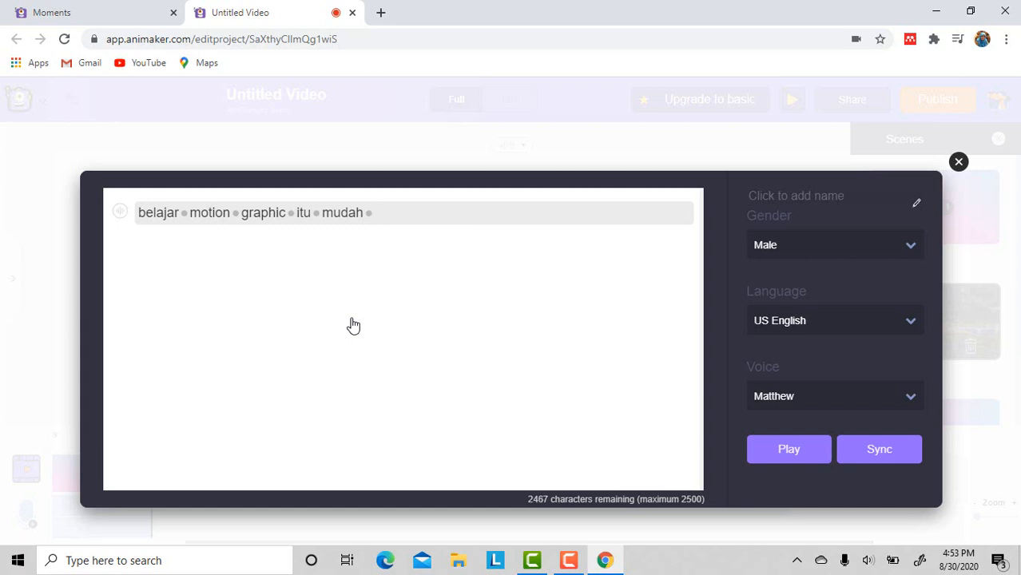
type("bersama nisrina nuru")
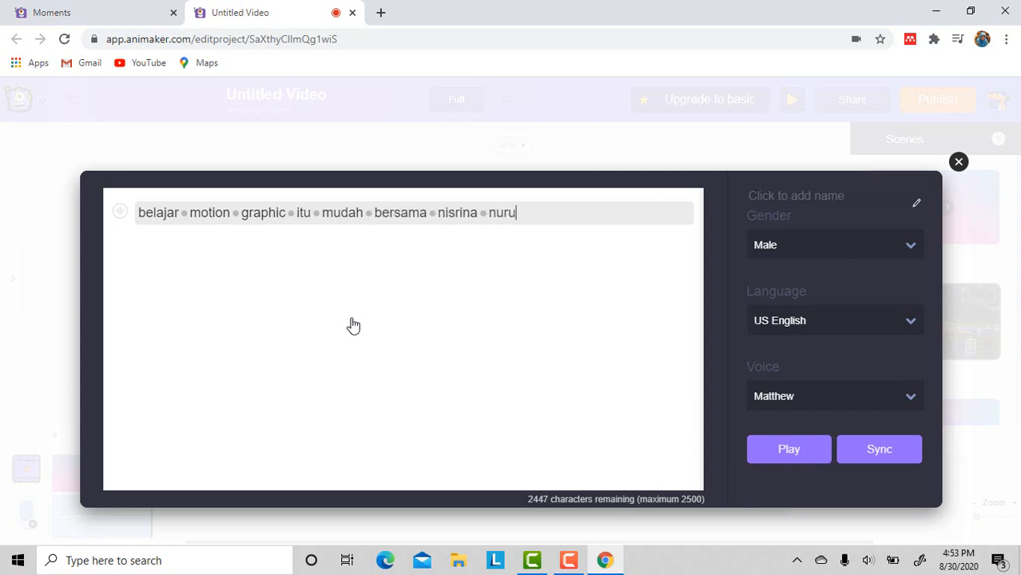
type("l insani")
Try the text-to-speech script with the Female US English voice Joanna, play it, and leave without syncing it.
left_click(839, 251)
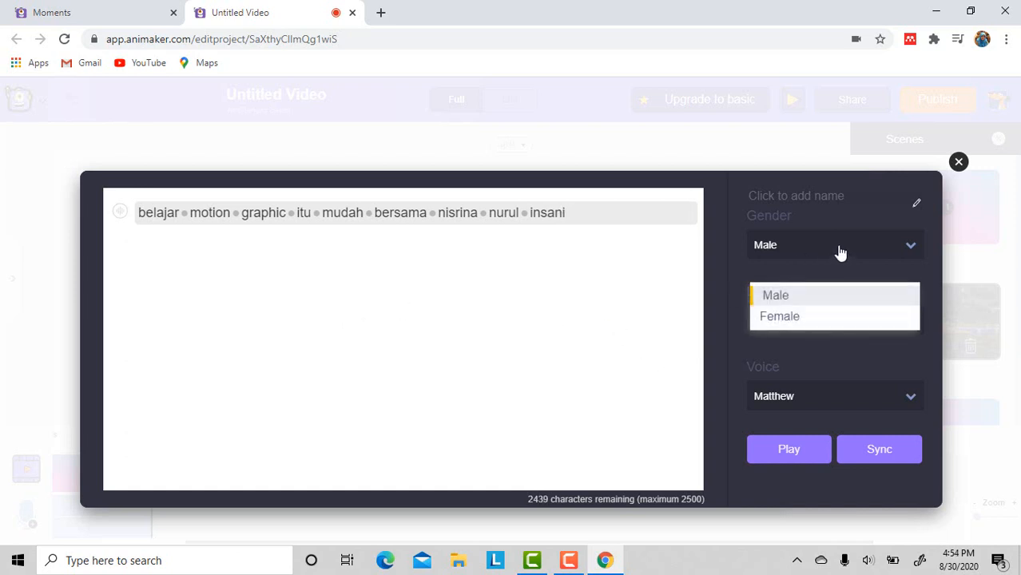
left_click(815, 316)
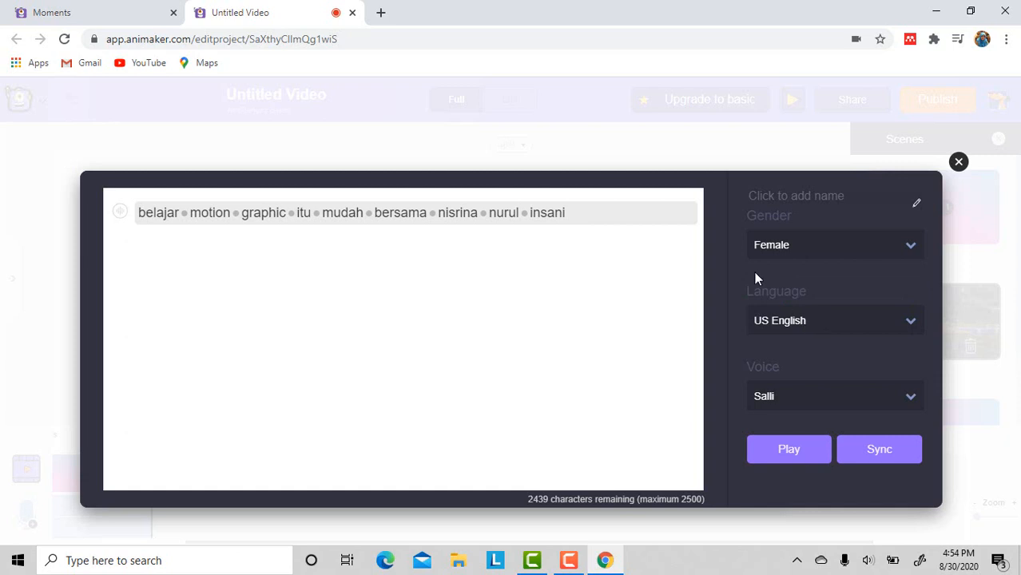
left_click(831, 323)
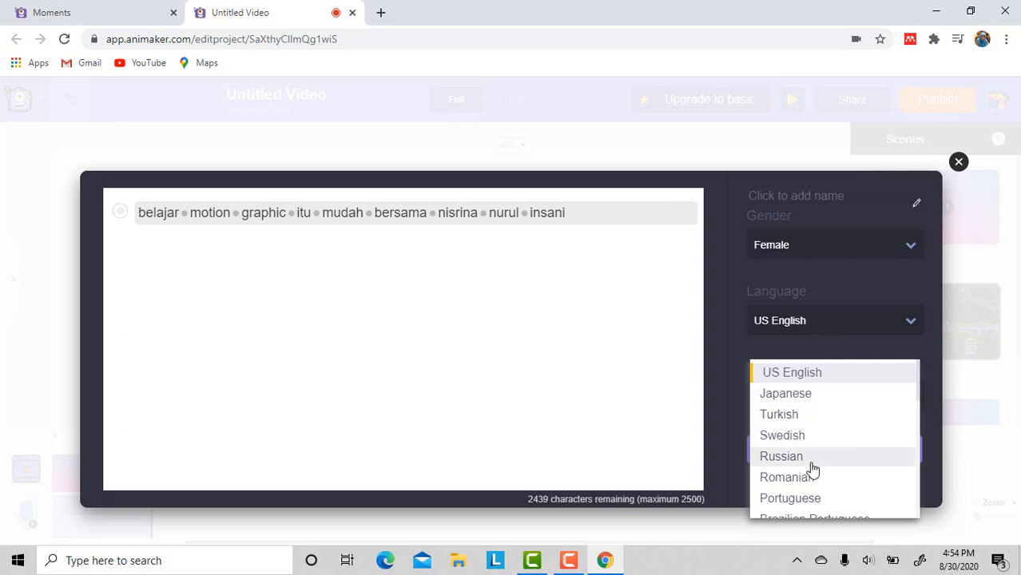
left_click(814, 374)
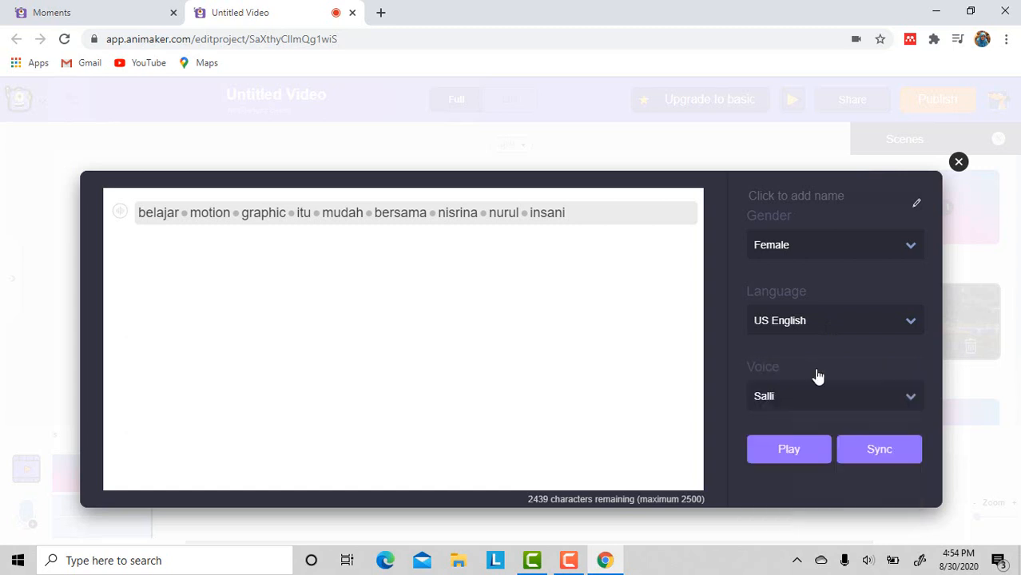
left_click(792, 403)
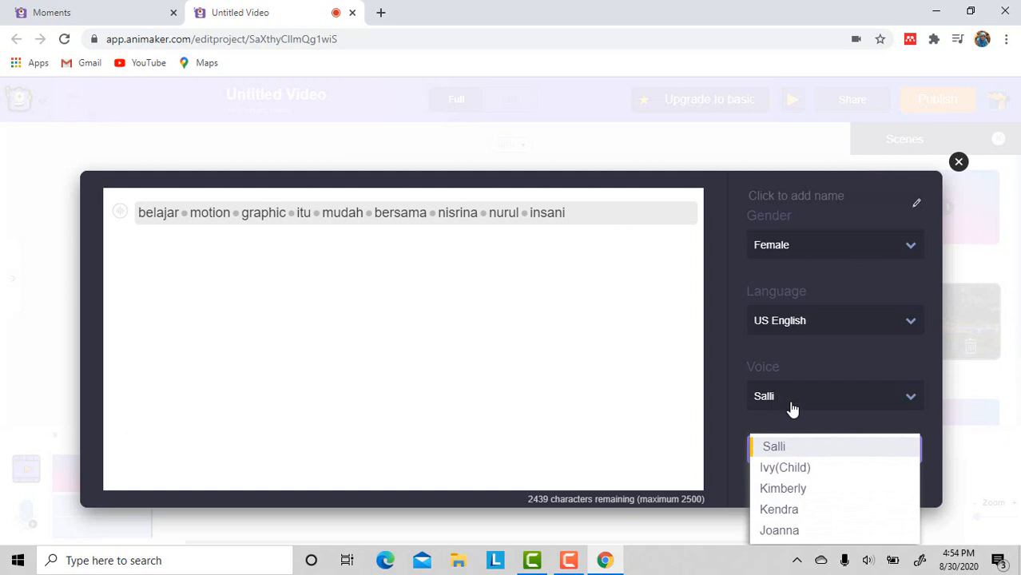
left_click(807, 535)
left_click(784, 451)
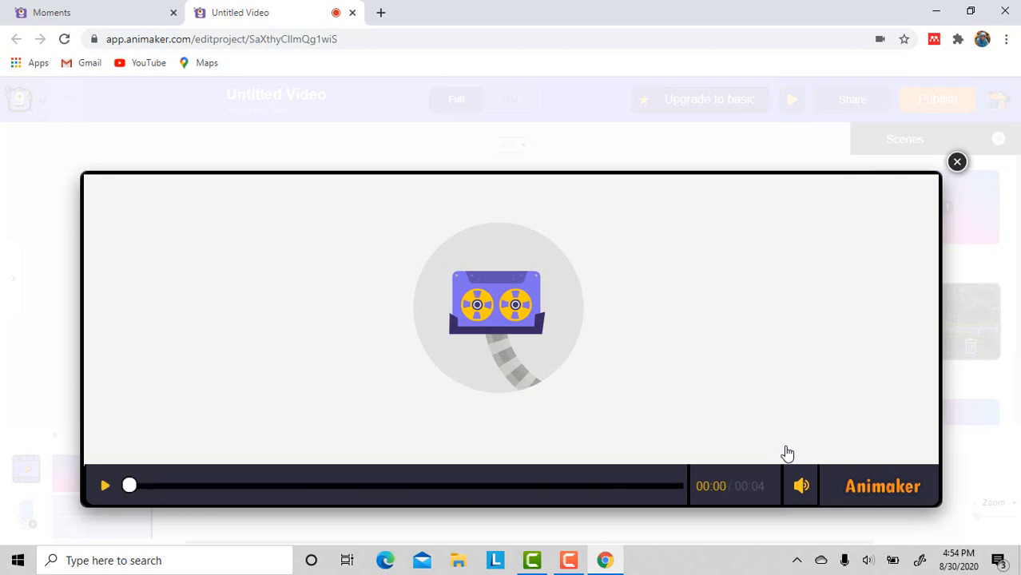
left_click(957, 163)
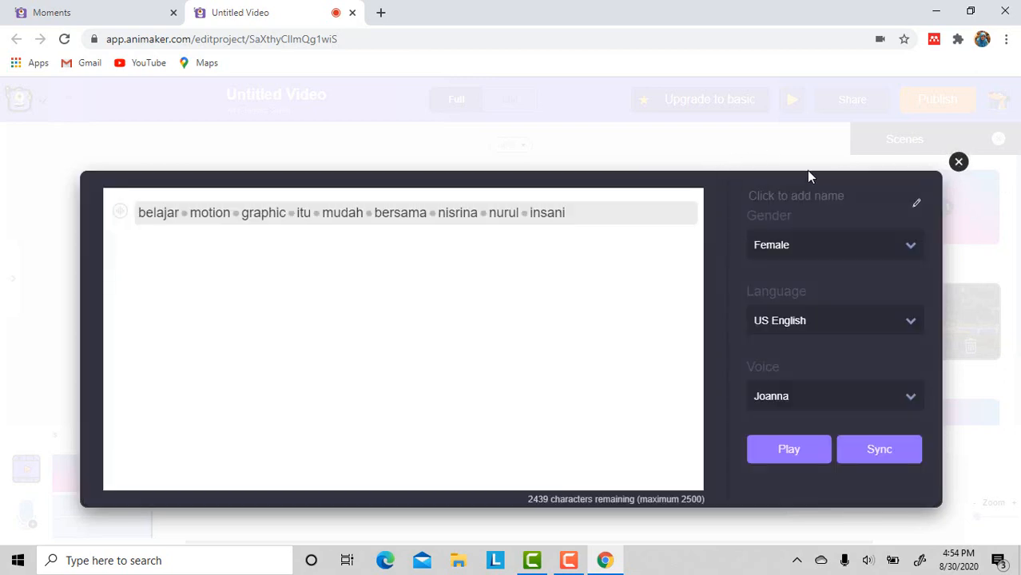
left_click(959, 163)
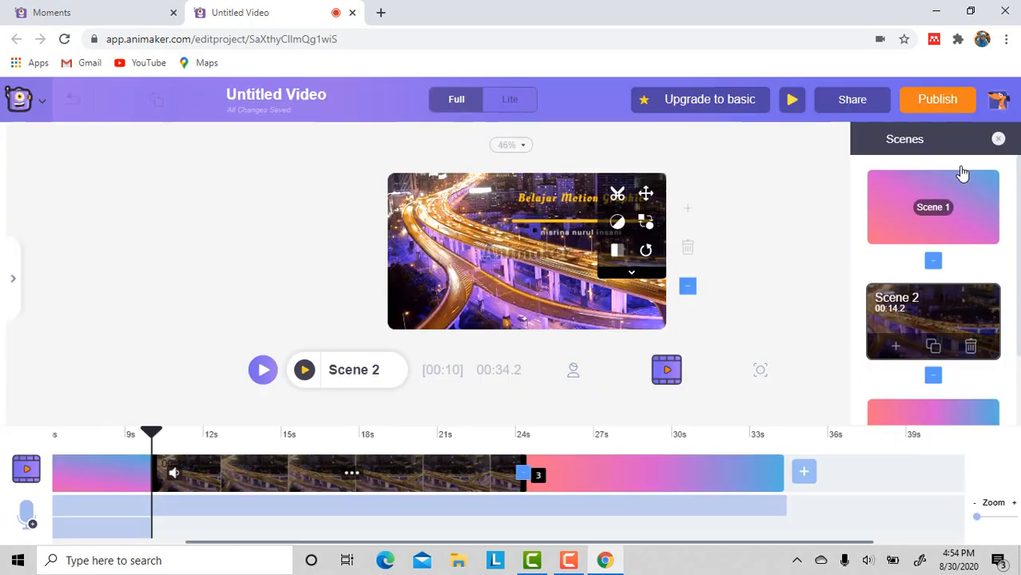
Record a voiceover for Scene 2, re-record it for a second take, preview that take and apply it to the timeline.
left_click(22, 527)
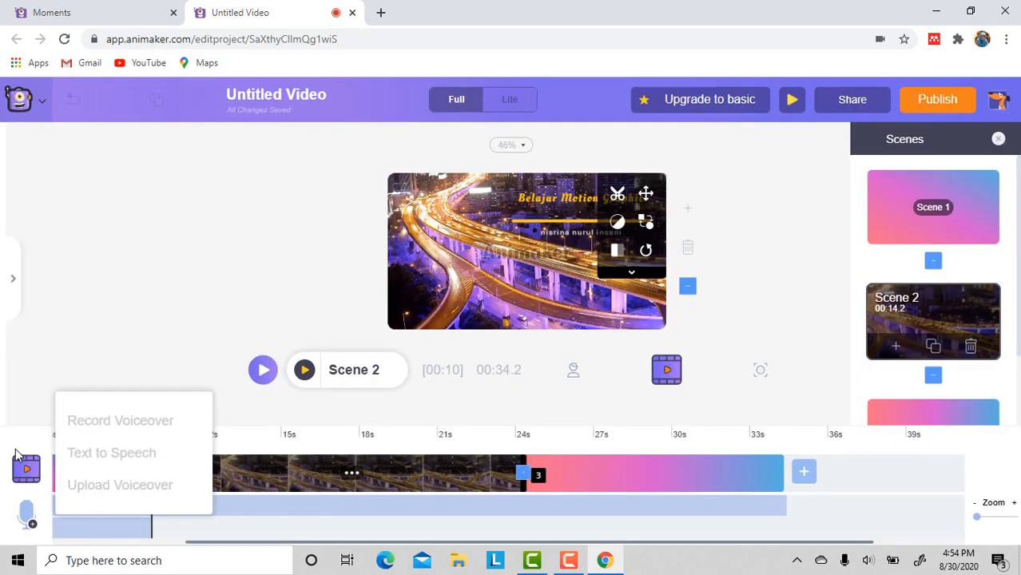
left_click(120, 424)
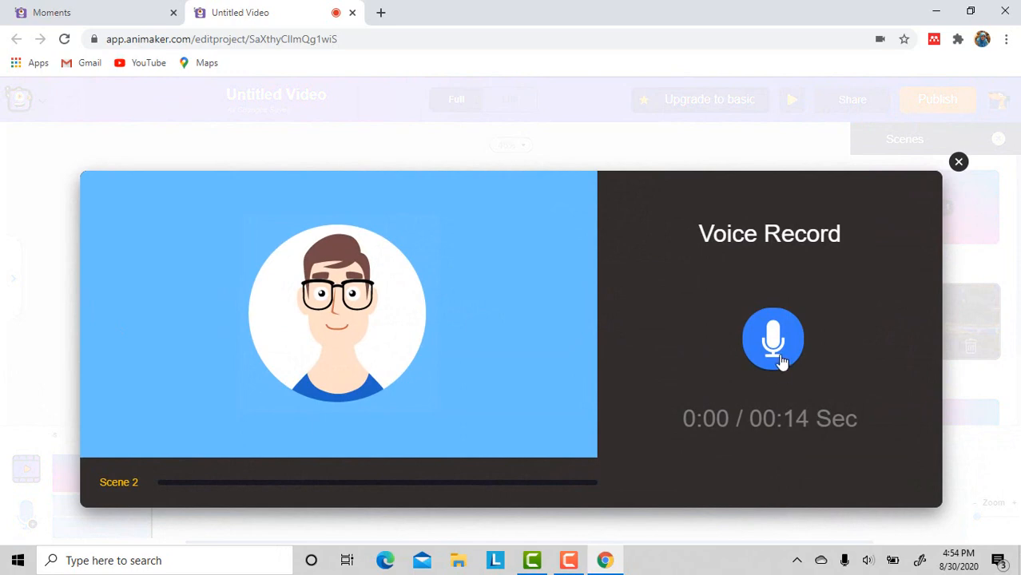
left_click(773, 341)
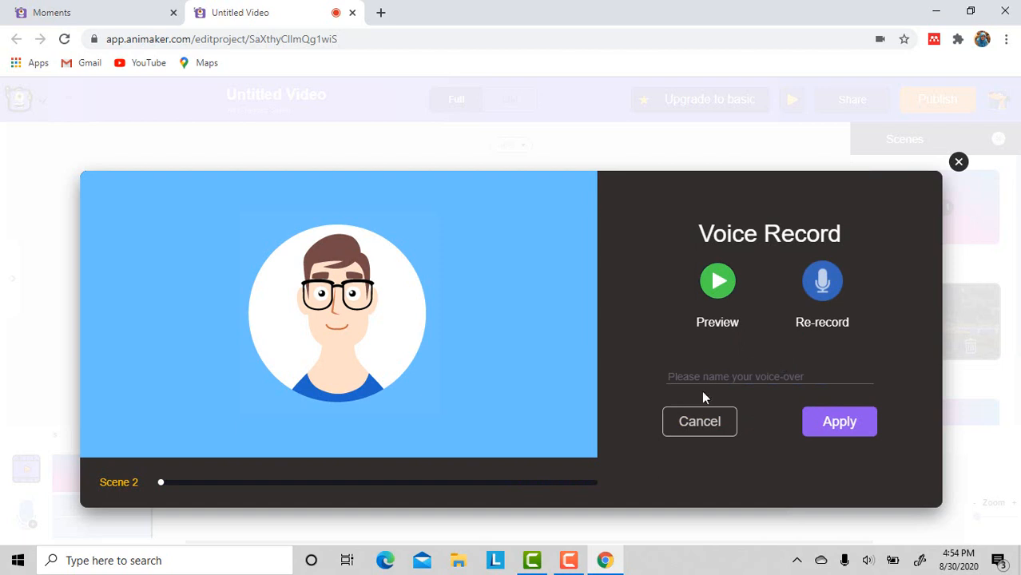
left_click(717, 282)
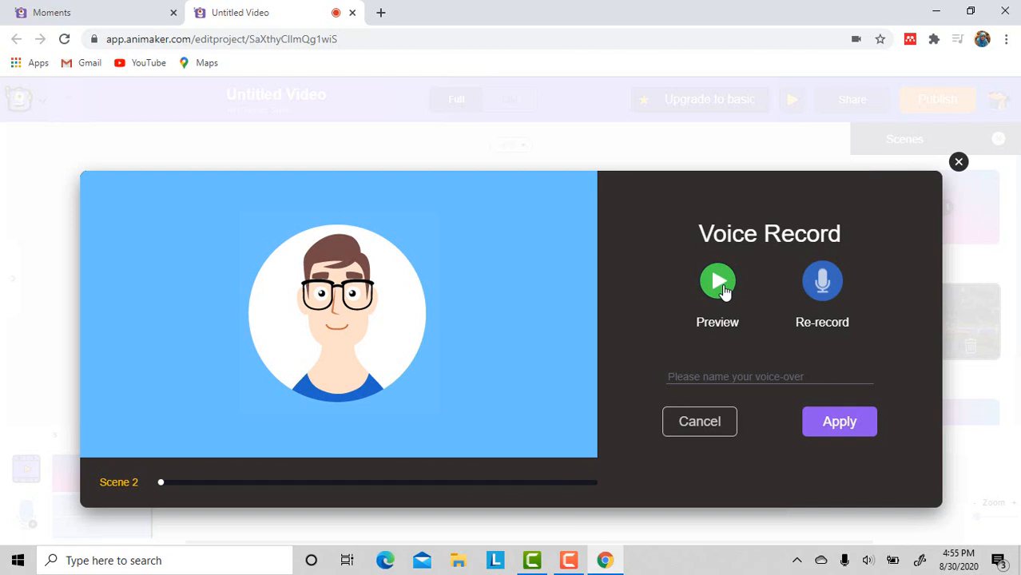
left_click(824, 291)
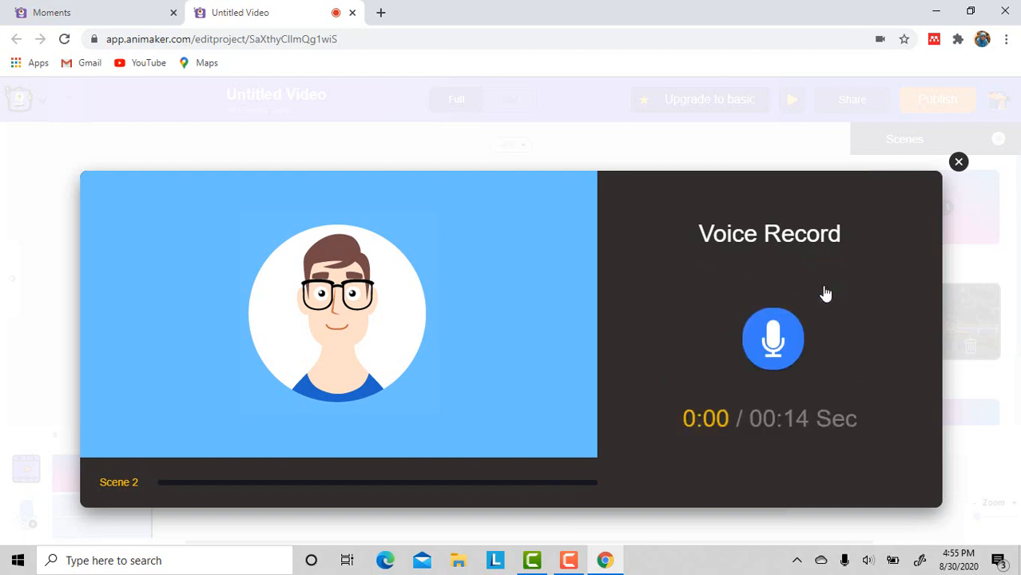
left_click(770, 337)
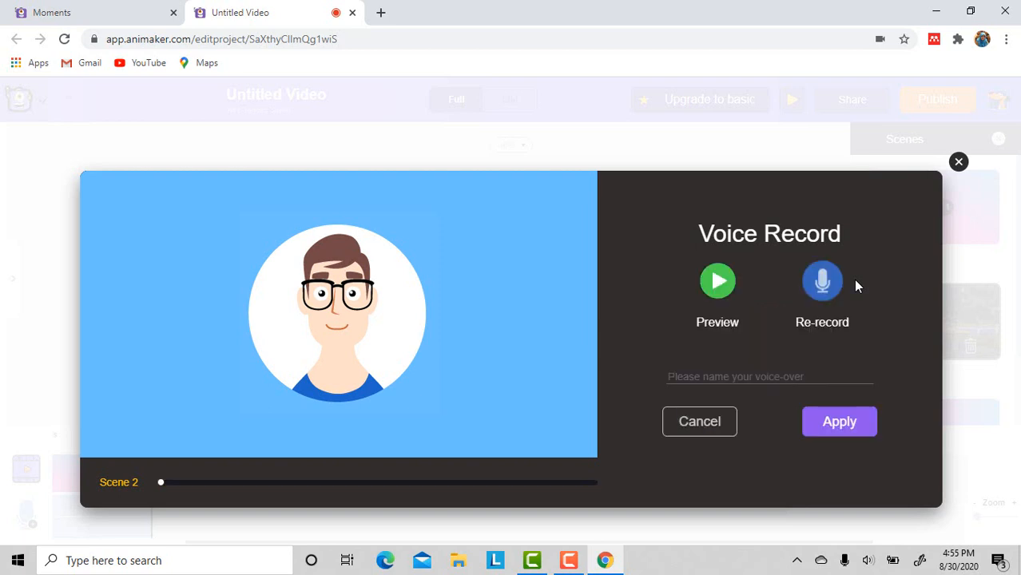
left_click(725, 293)
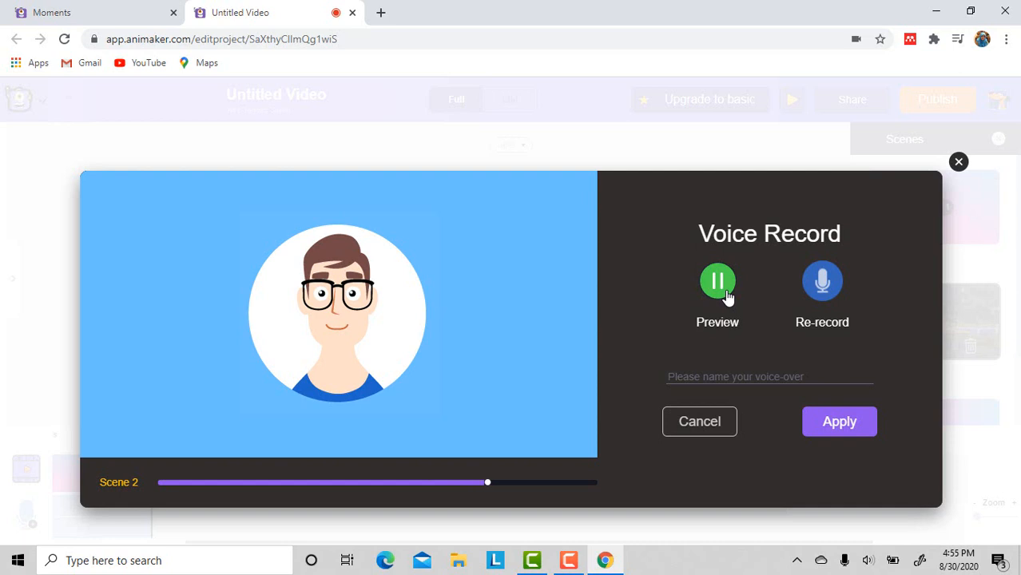
left_click(840, 422)
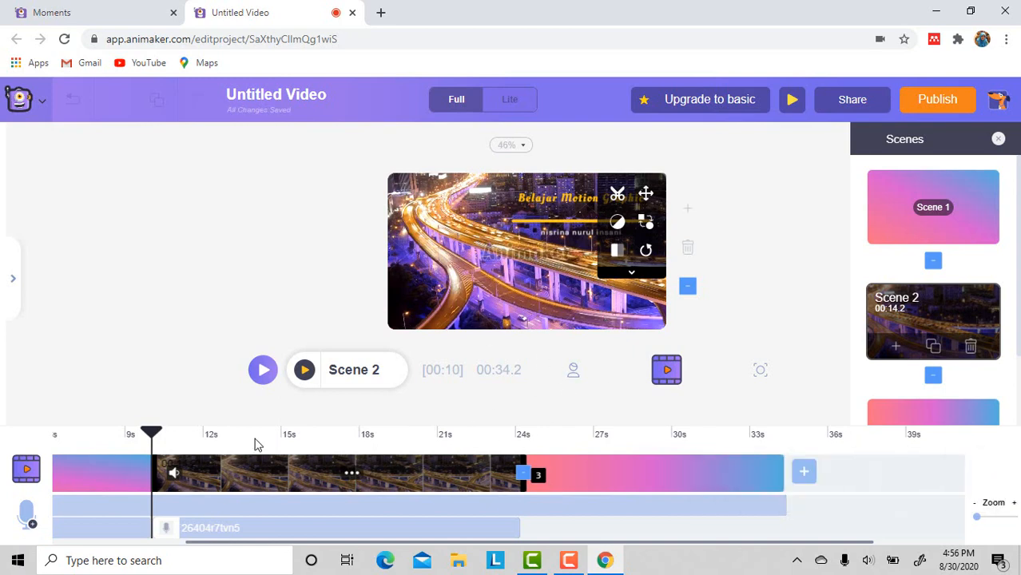
Play back Scene 2 to check its recorded voiceover.
left_click(305, 370)
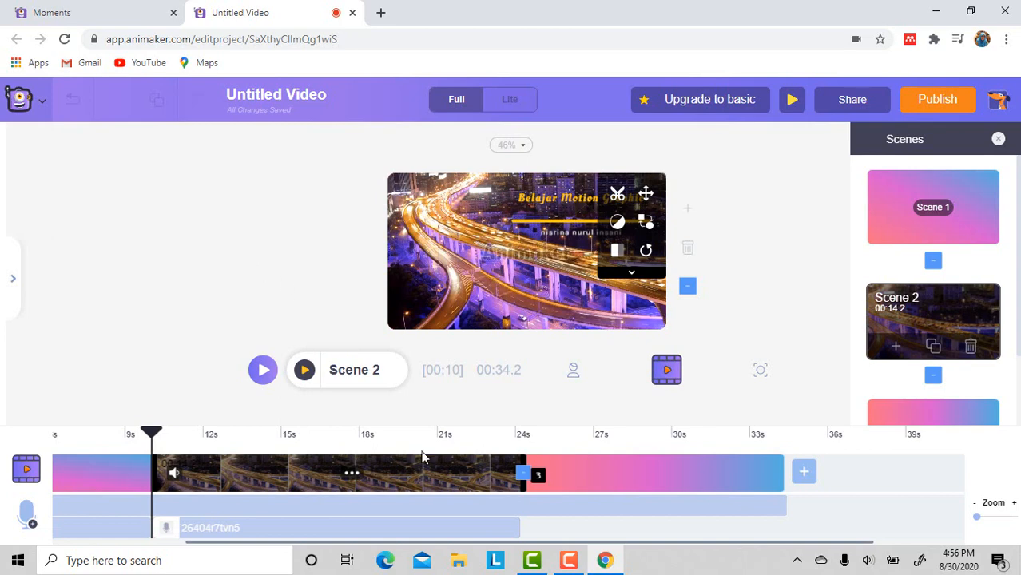
Record a voiceover for Scene 3, apply it to the timeline and try to extend its clip to the scene's end.
left_click(905, 417)
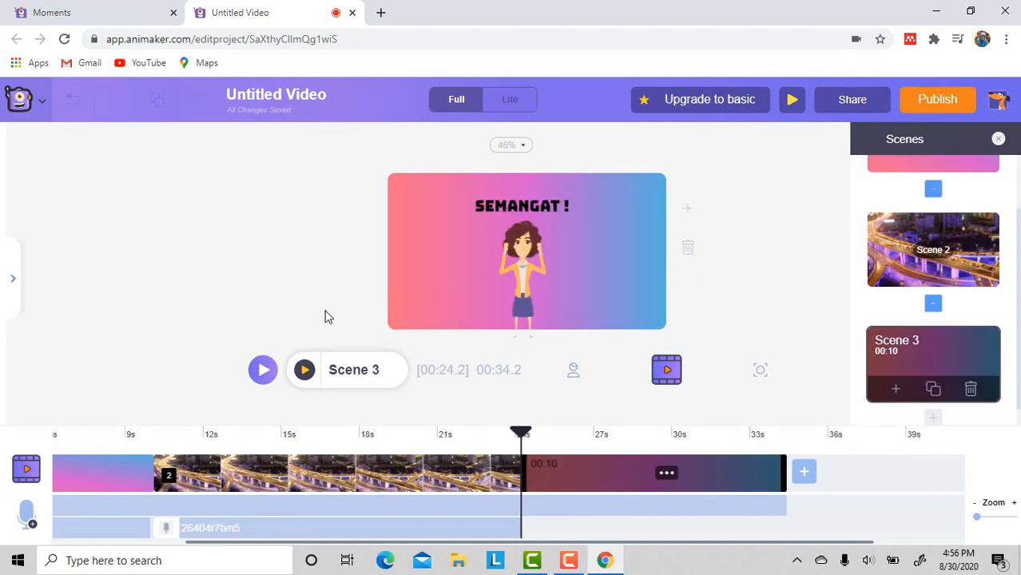
left_click(27, 527)
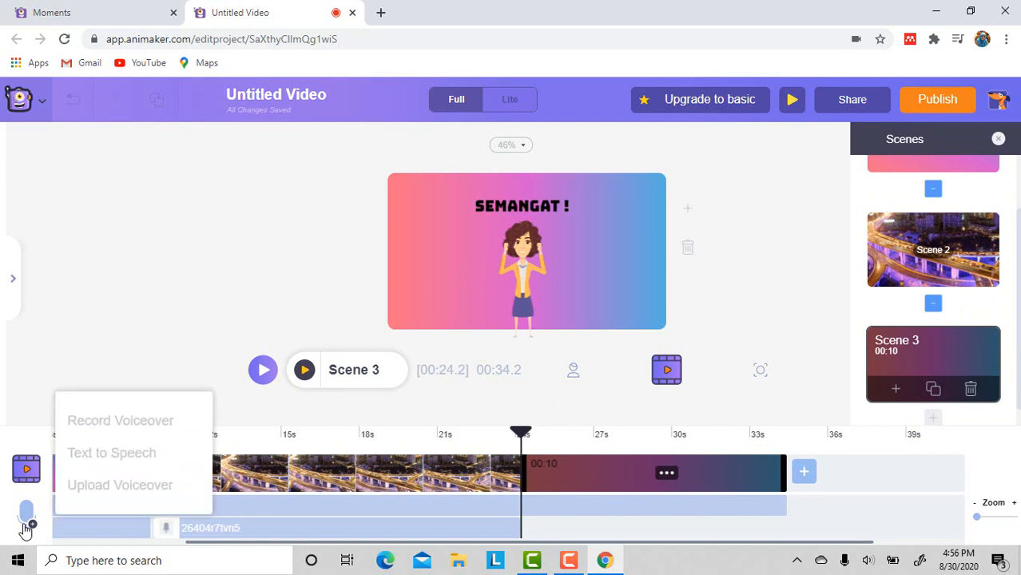
left_click(143, 422)
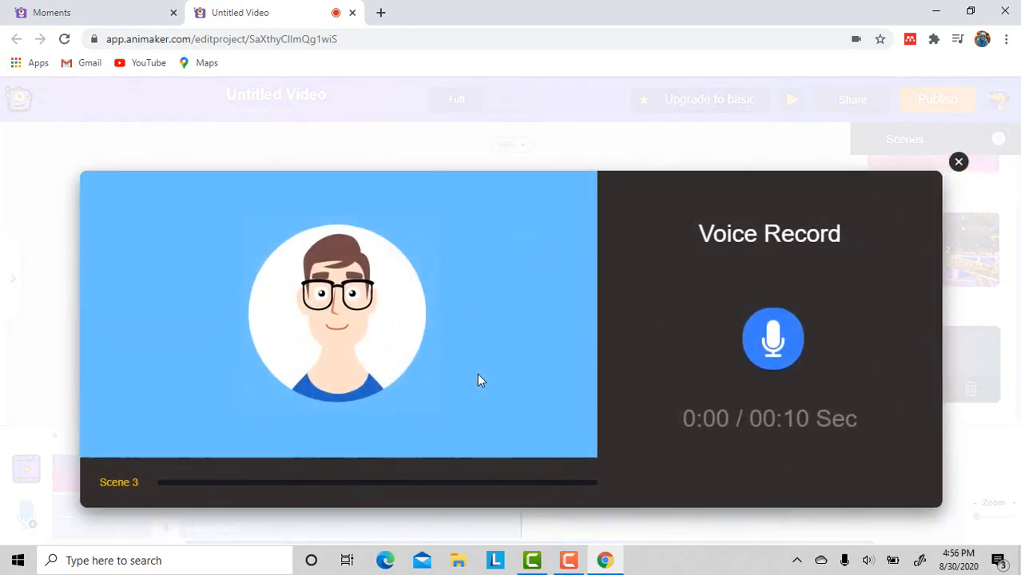
left_click(779, 346)
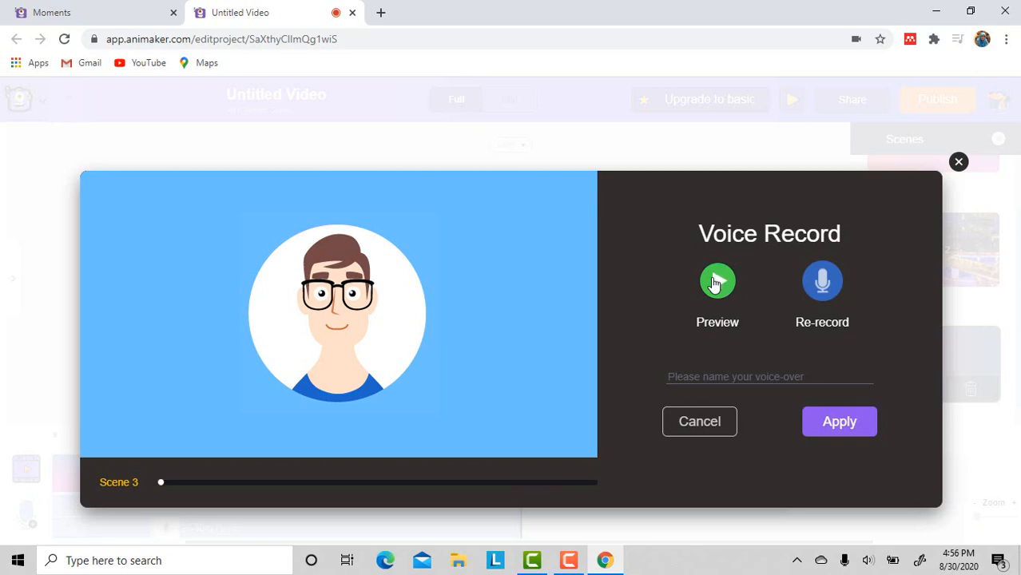
left_click(839, 421)
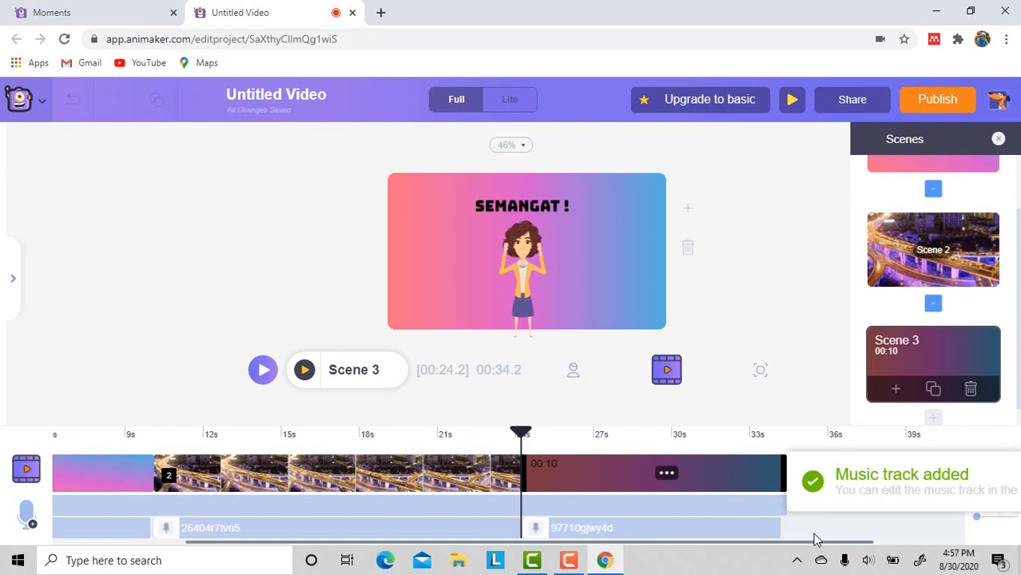
left_click(779, 526)
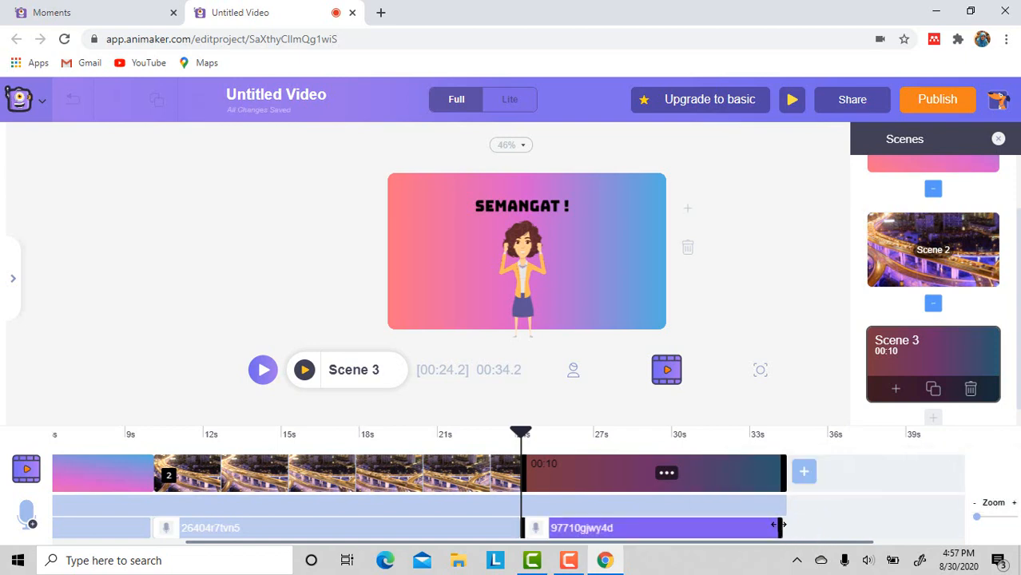
left_click_drag(780, 525, 786, 529)
Play the whole video from the beginning, and review the full timeline and the scene list.
left_click_drag(692, 436, 63, 442)
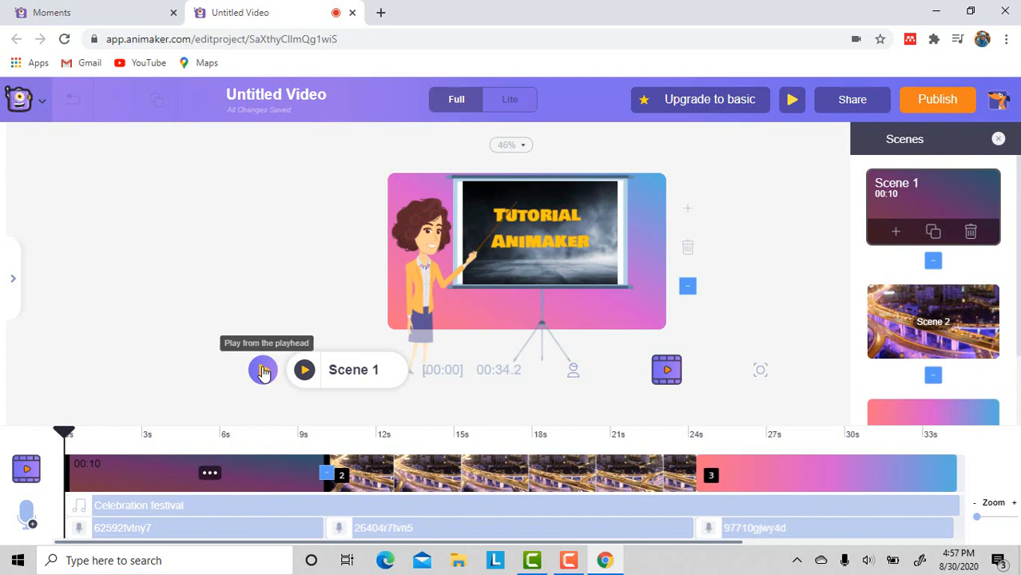
left_click(264, 372)
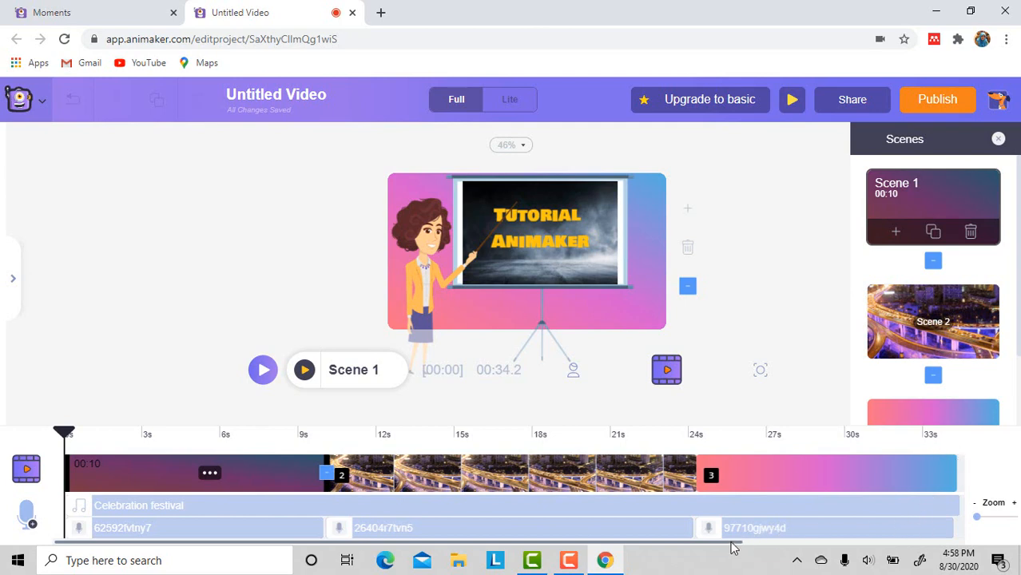
left_click_drag(741, 548, 955, 543)
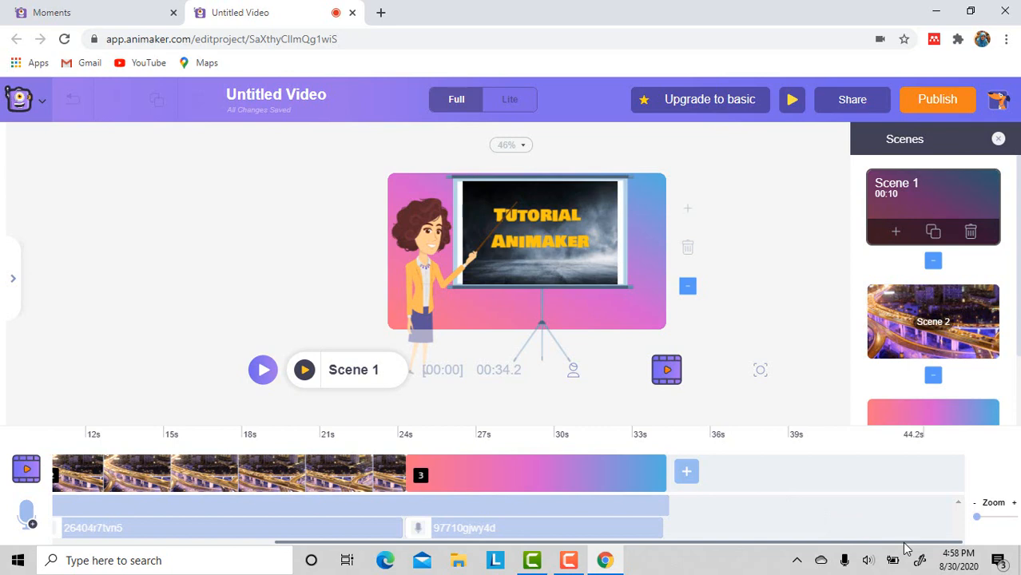
left_click_drag(905, 548, 645, 549)
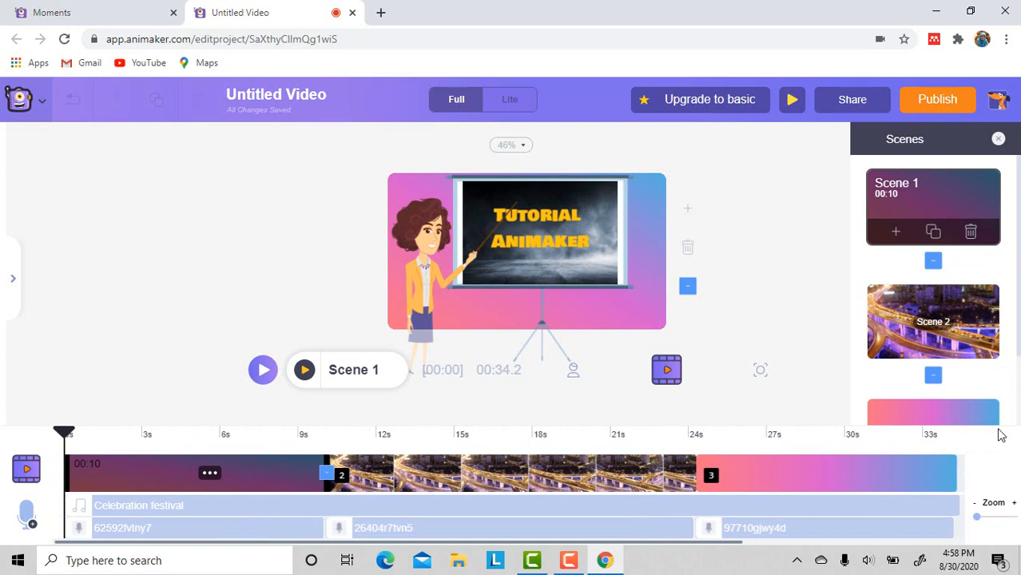
scroll(1018, 215, "down", 1)
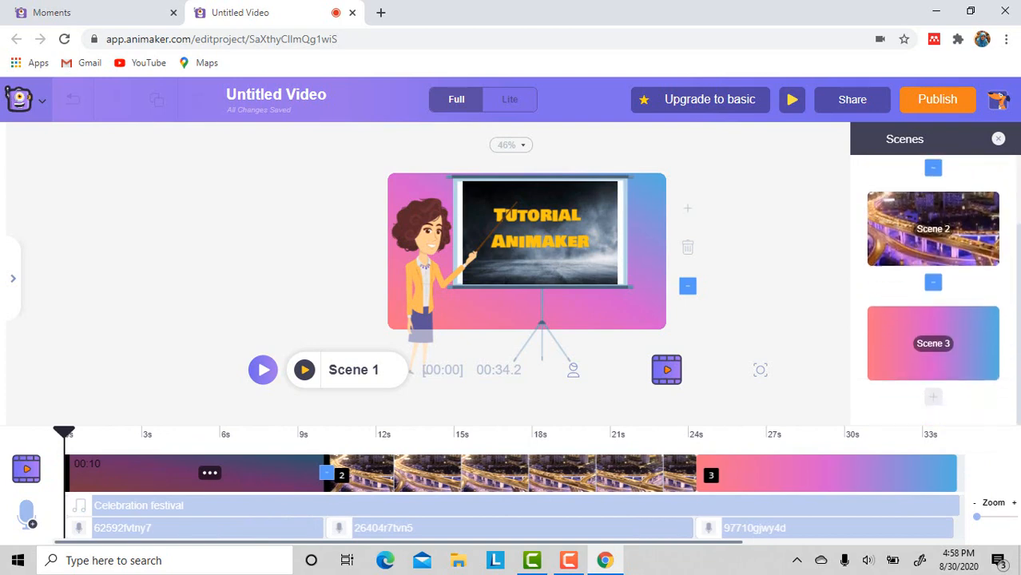
scroll(1019, 214, "up", 1)
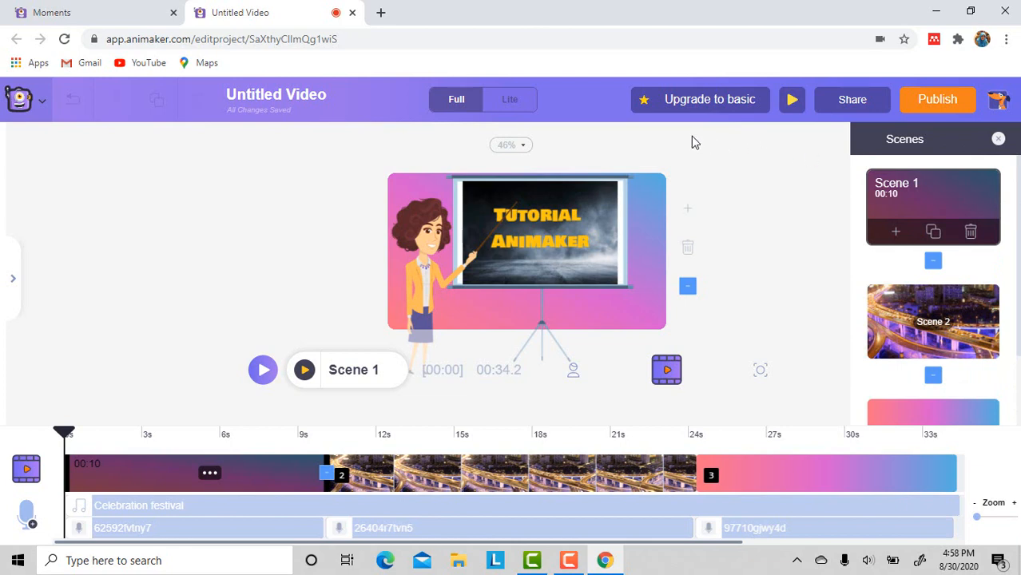
Rename the video project to "Tutorial Animaker".
left_click(336, 91)
key("BackSpace")
left_click(325, 96)
key("BackSpace")
key("BackSpace")
key("BackSpace")
key("BackSpace")
key("BackSpace")
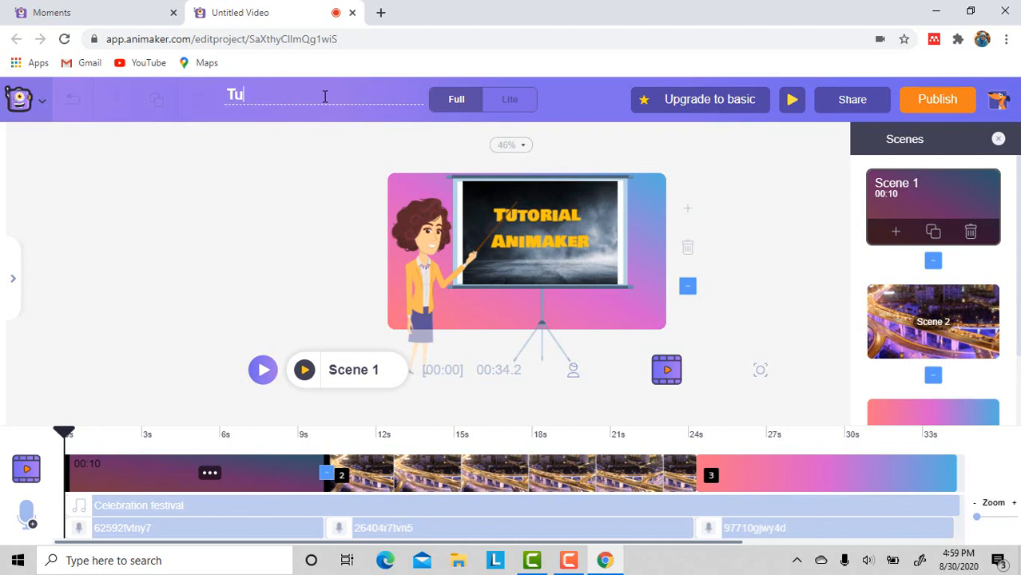
type("Tutorial Animaker")
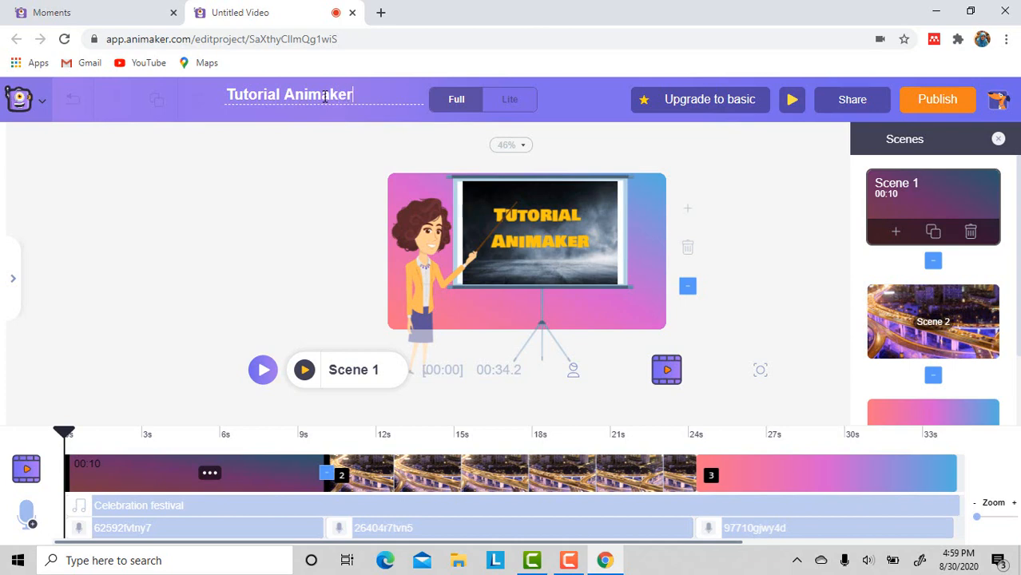
View the sharing options, and publish the video as an HD 720p mp4 download named "Tutorial Animaker".
left_click(854, 99)
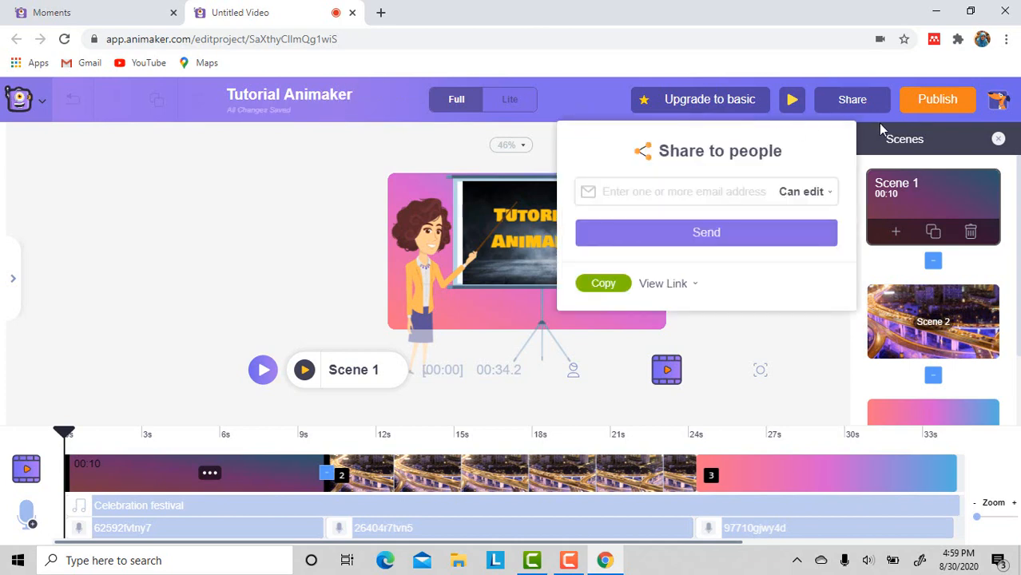
left_click(881, 129)
left_click(951, 107)
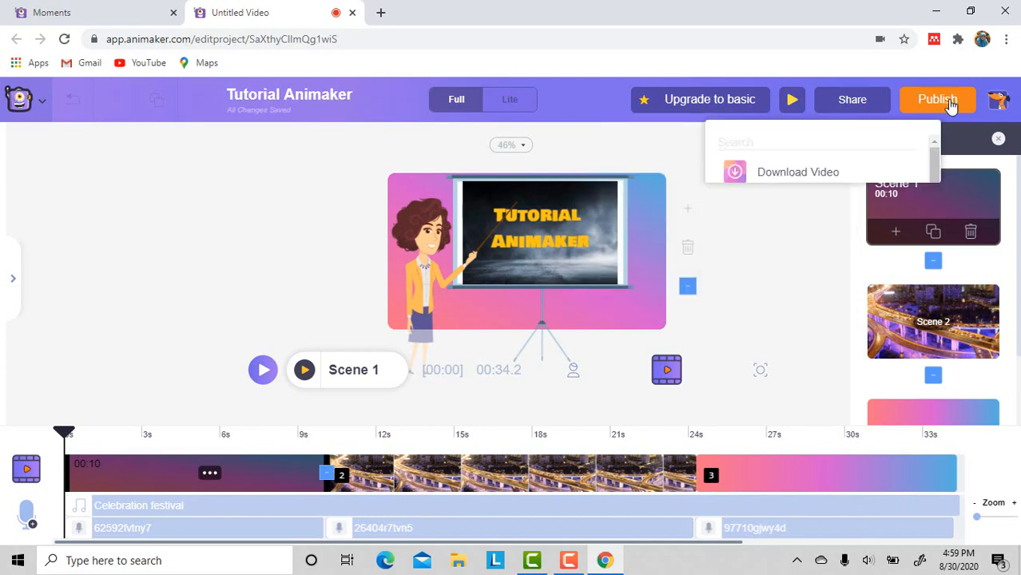
left_click(789, 177)
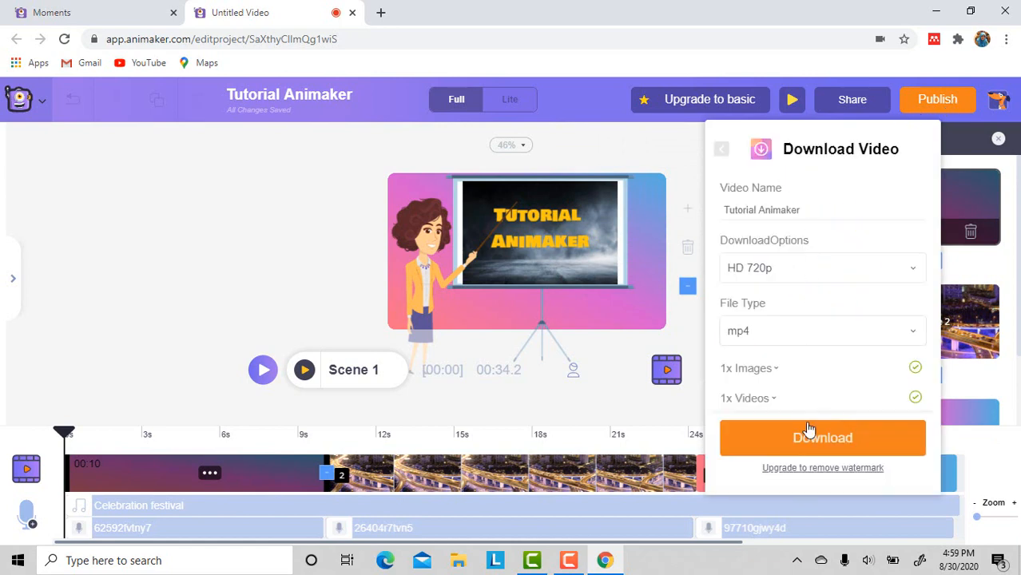
left_click(810, 442)
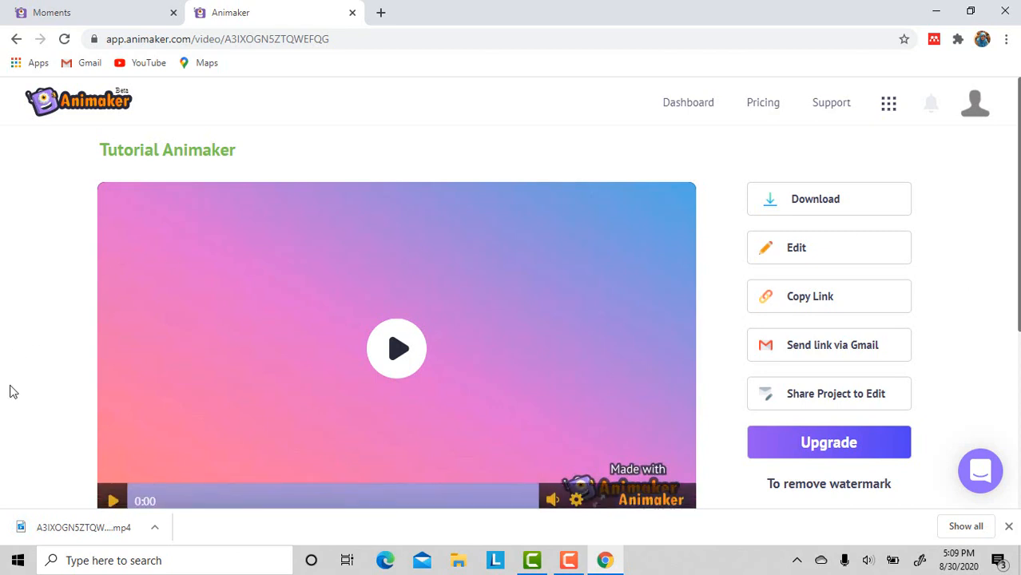
Open the downloaded mp4 in the video player and watch it in full screen.
left_click(159, 529)
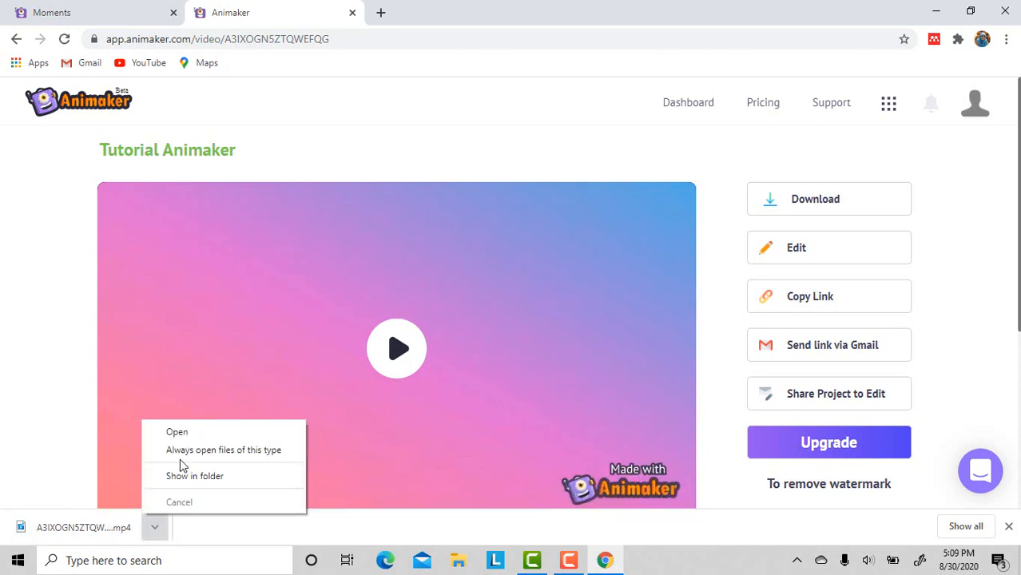
left_click(196, 432)
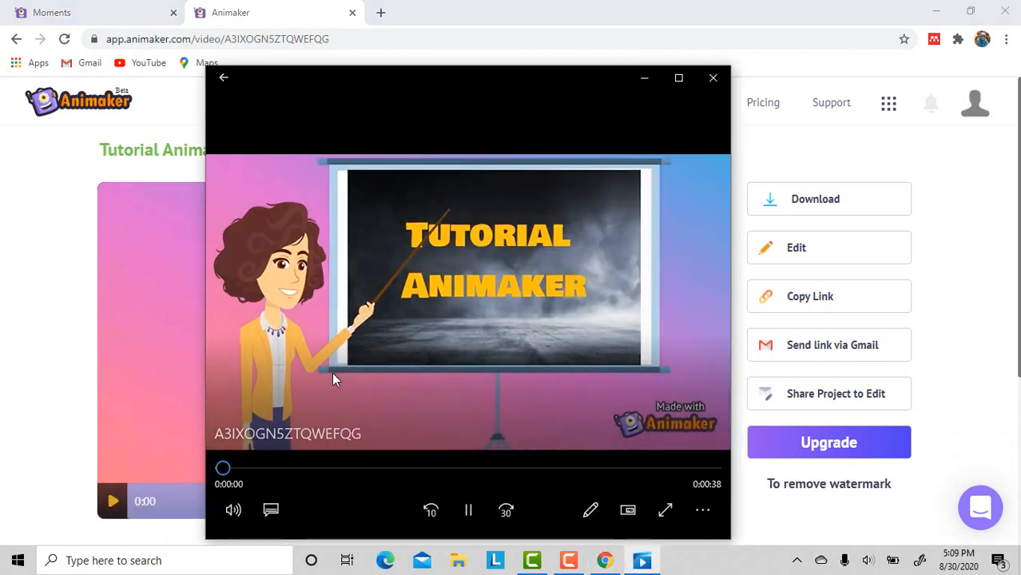
double_click(429, 344)
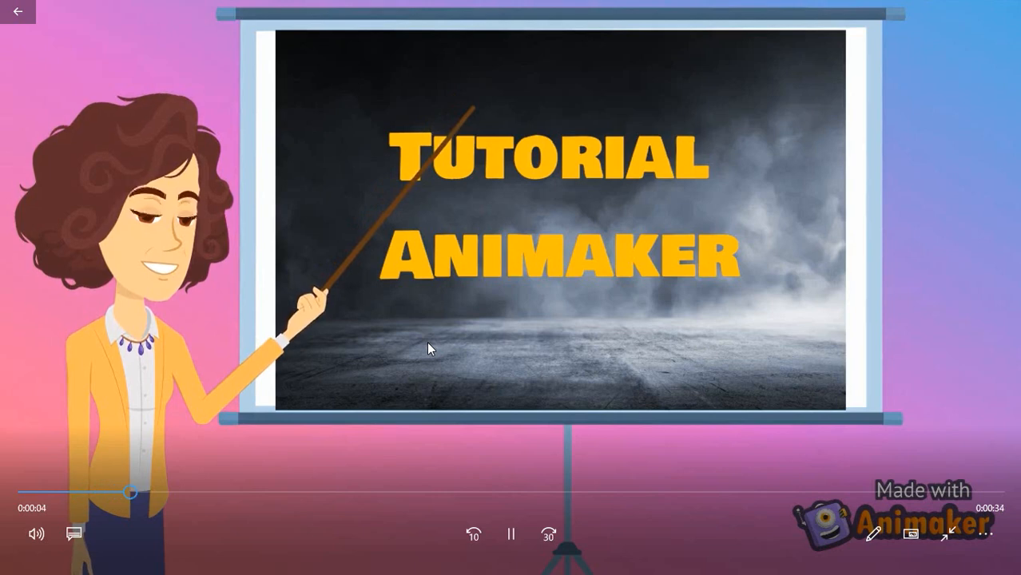